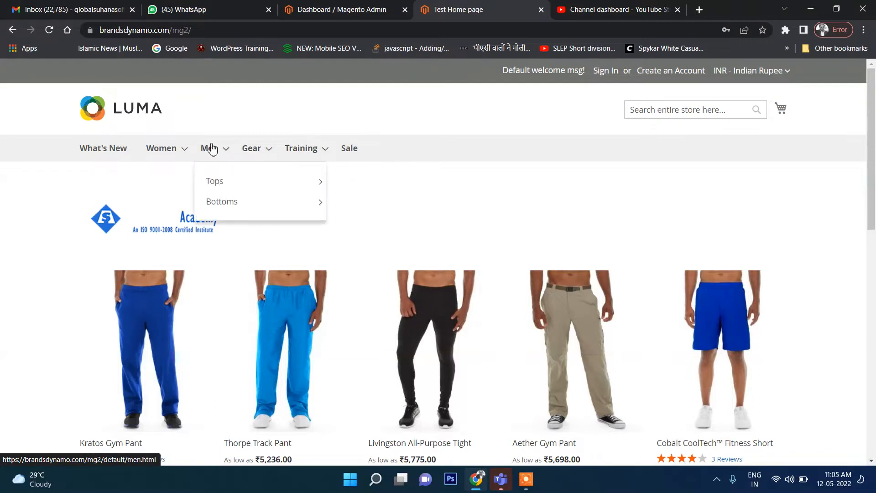
Step: Switch to the Magento admin dashboard and open the catalog's category management page
mouse_move(253, 187)
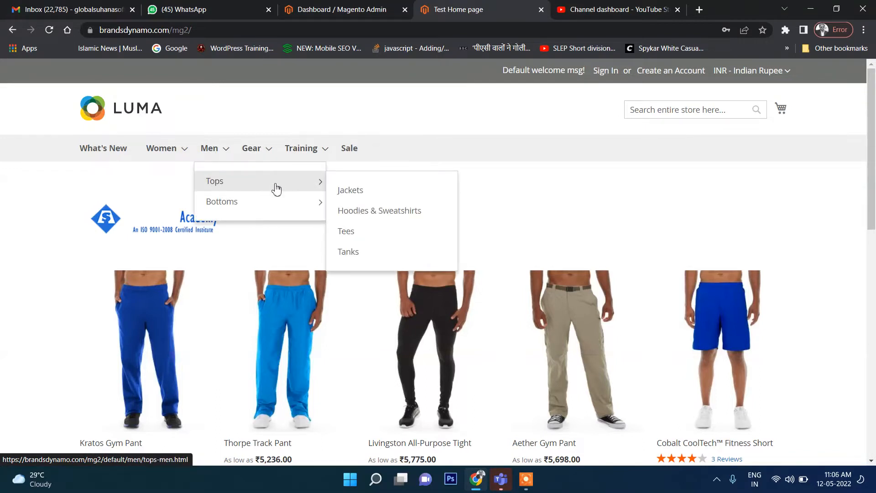
mouse_move(191, 155)
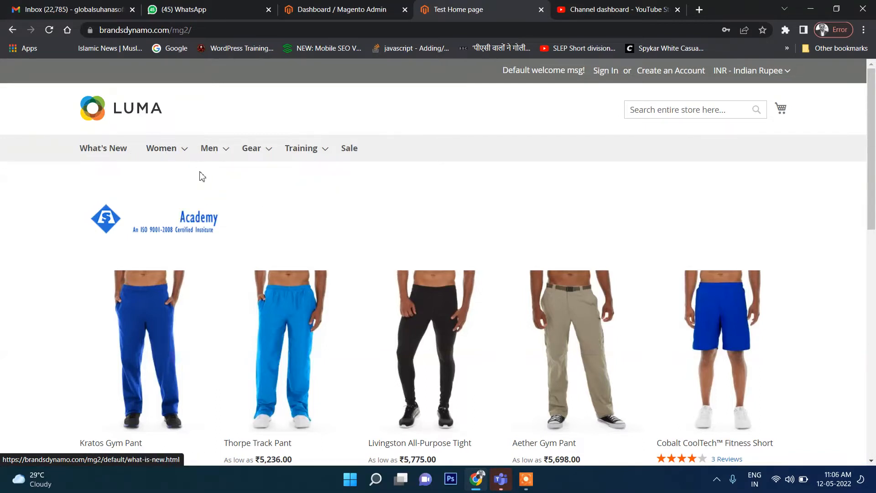
click(345, 8)
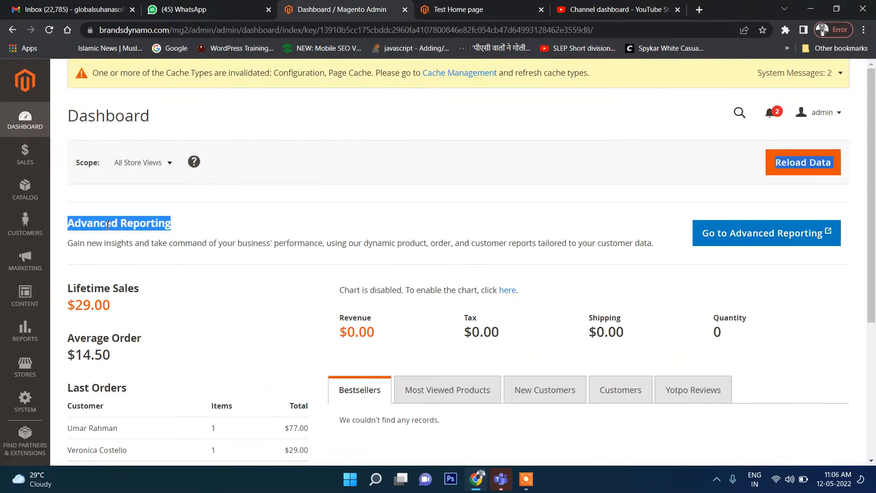
click(28, 191)
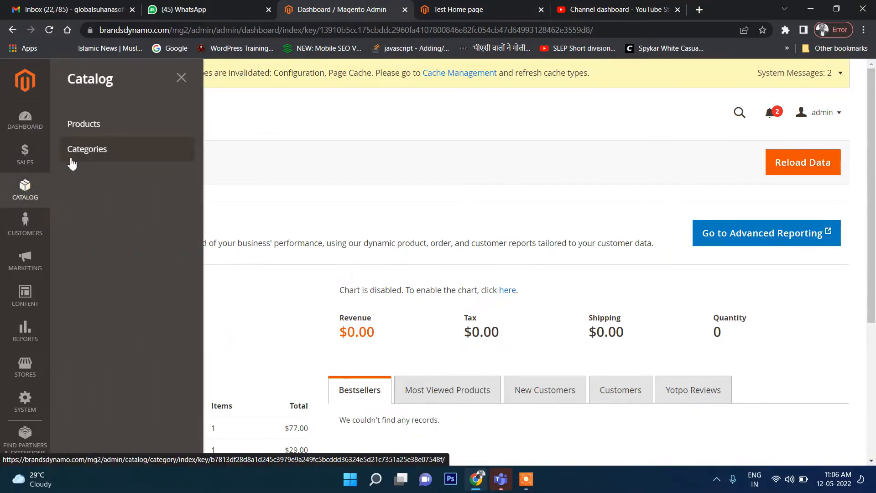
click(99, 154)
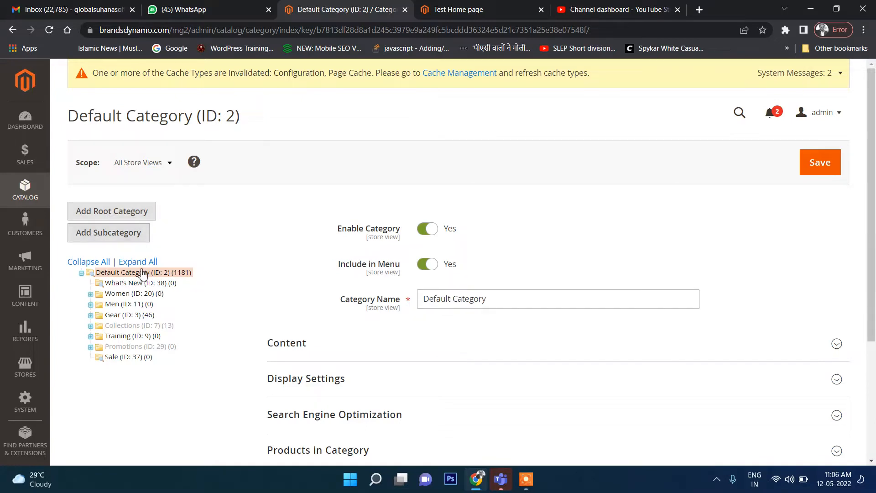
Step: Add a subcategory under Default Category and name it Accessories
click(162, 273)
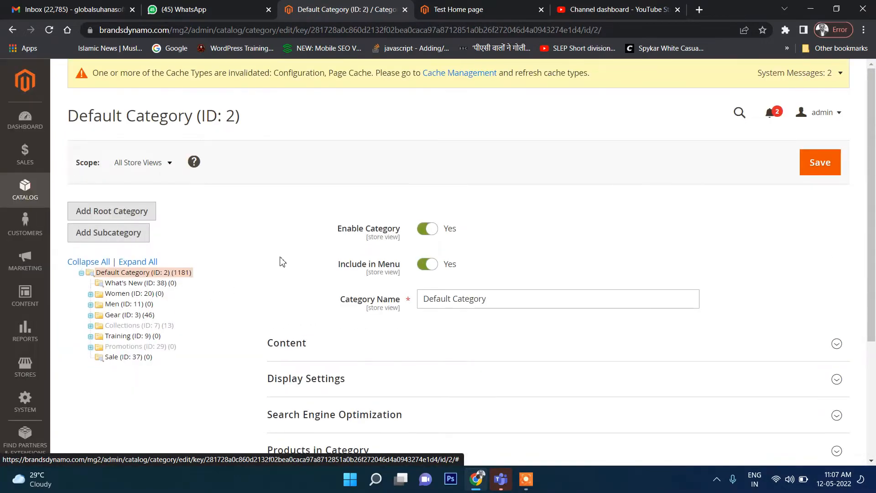
click(90, 241)
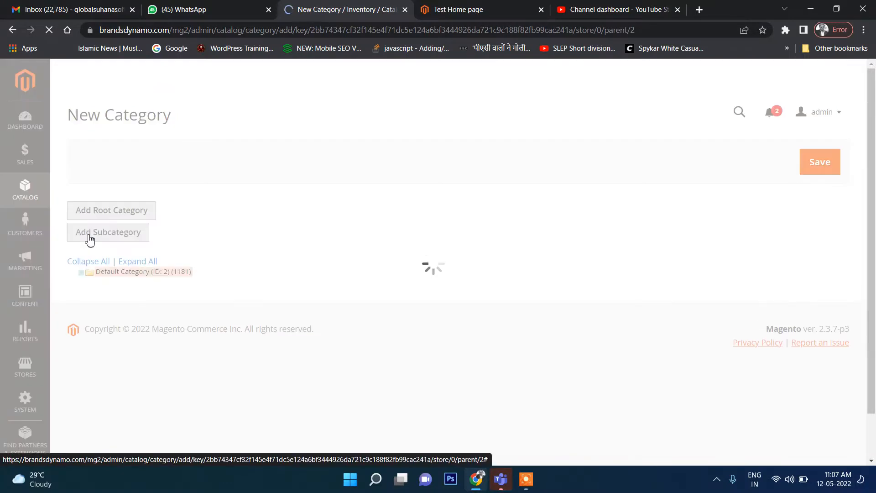
scroll(420, 238, down, 1)
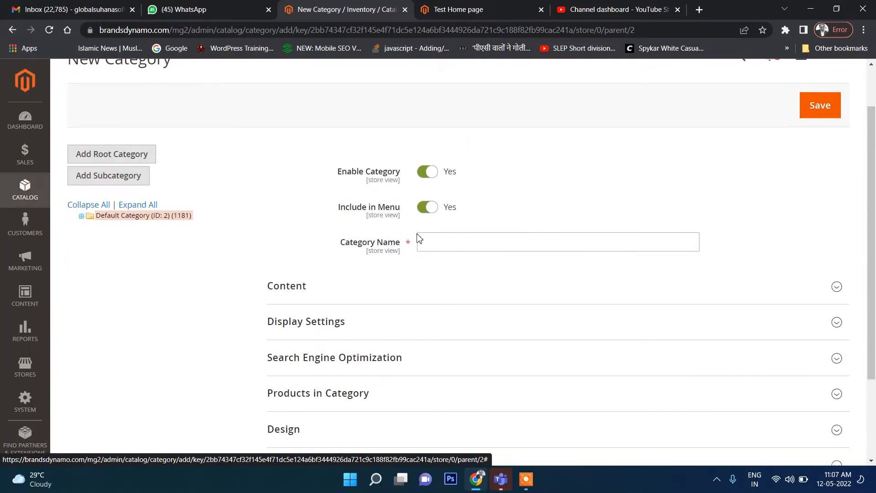
click(438, 239)
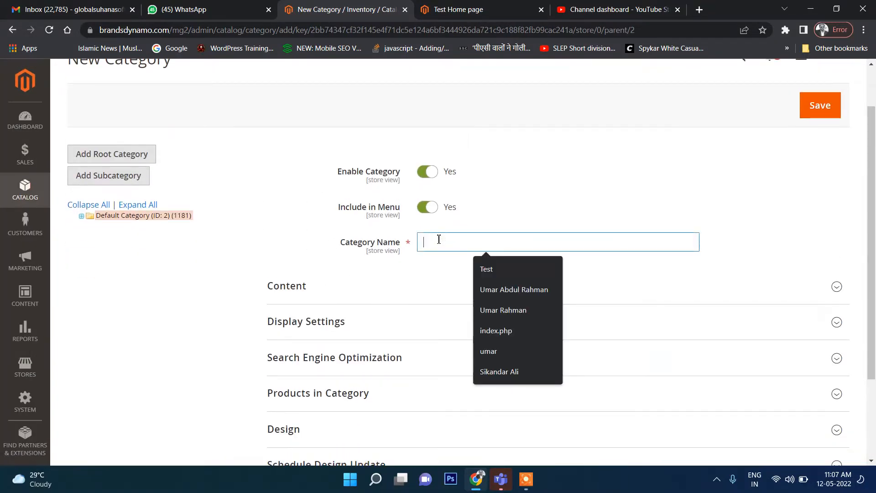
text(Acce)
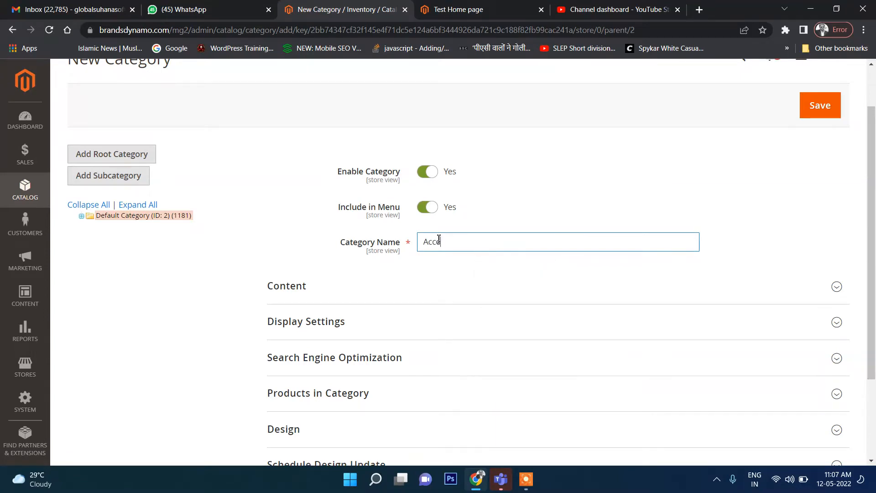
text(ssories)
key(ctrl+a)
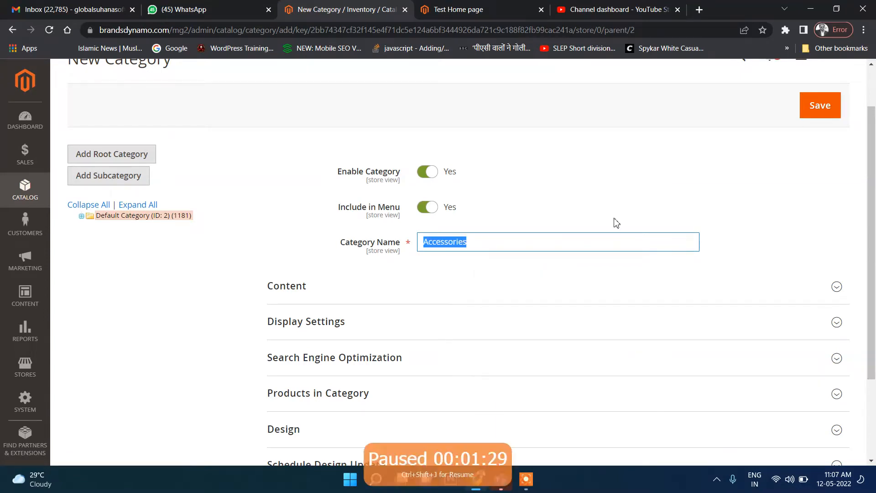
Step: Expand the category's Content section and upload 210109_Atsuko_amazing_soc-med.jpg from Downloads as the category image
click(374, 283)
scroll(350, 297, down, 2)
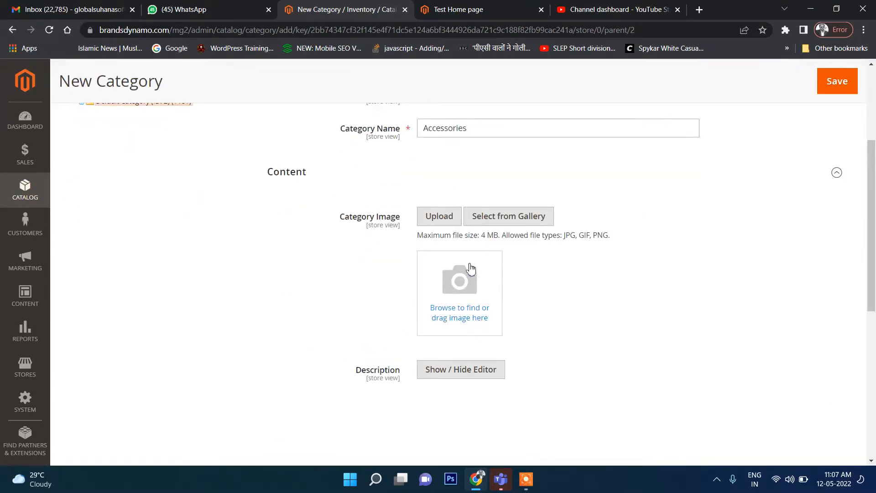
scroll(470, 269, down, 1)
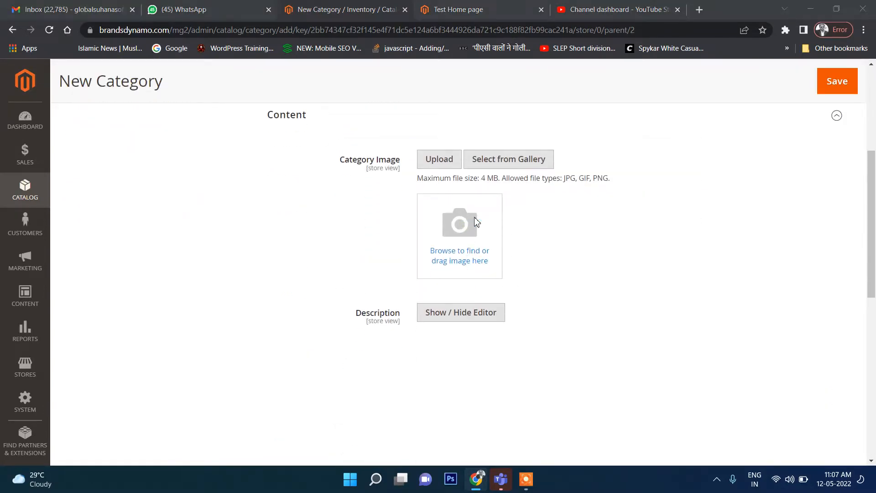
click(475, 222)
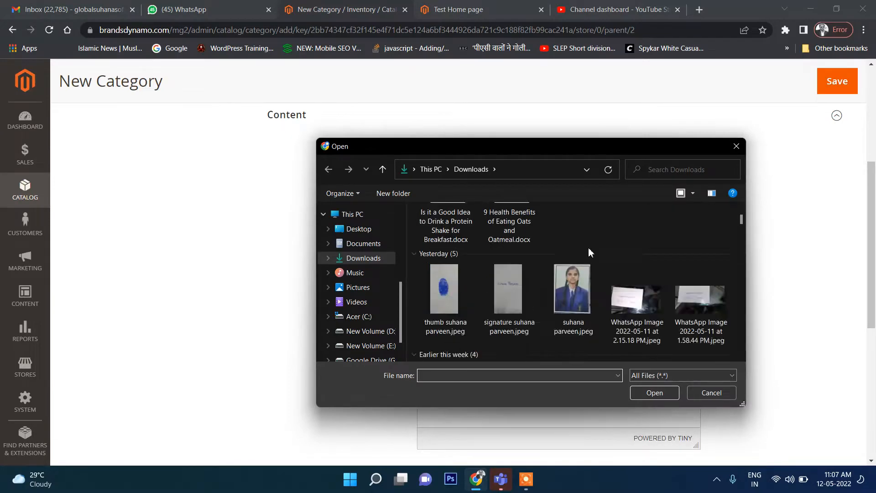
scroll(588, 252, down, 10)
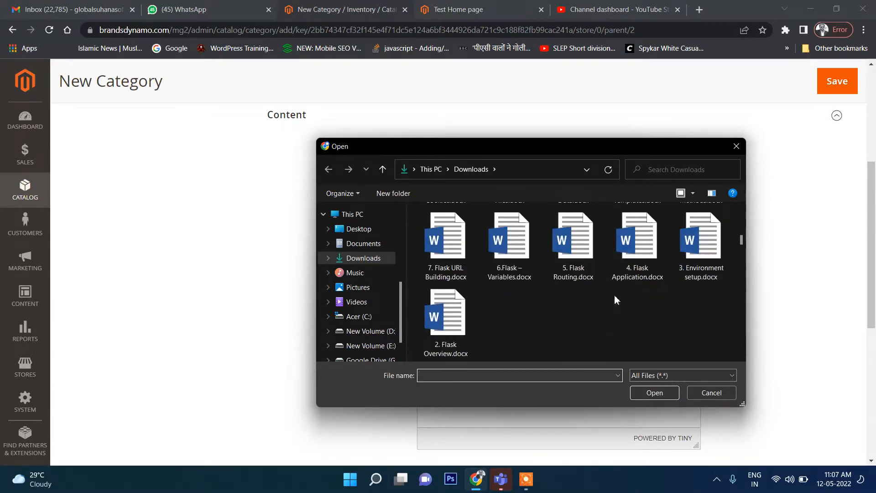
scroll(615, 299, down, 10)
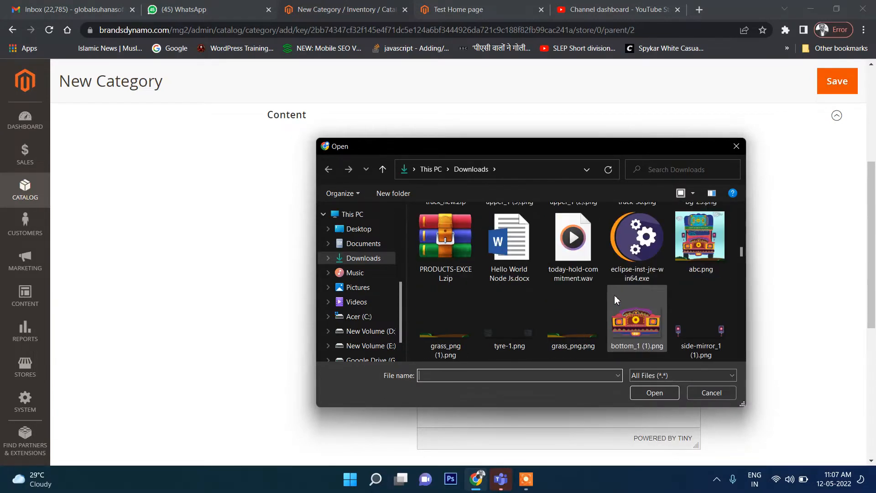
scroll(614, 294, down, 2)
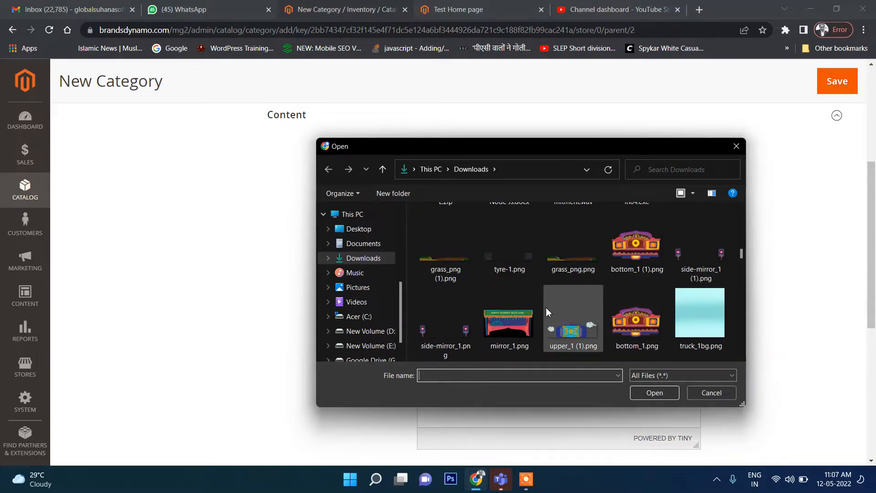
scroll(547, 311, down, 3)
scroll(548, 311, down, 8)
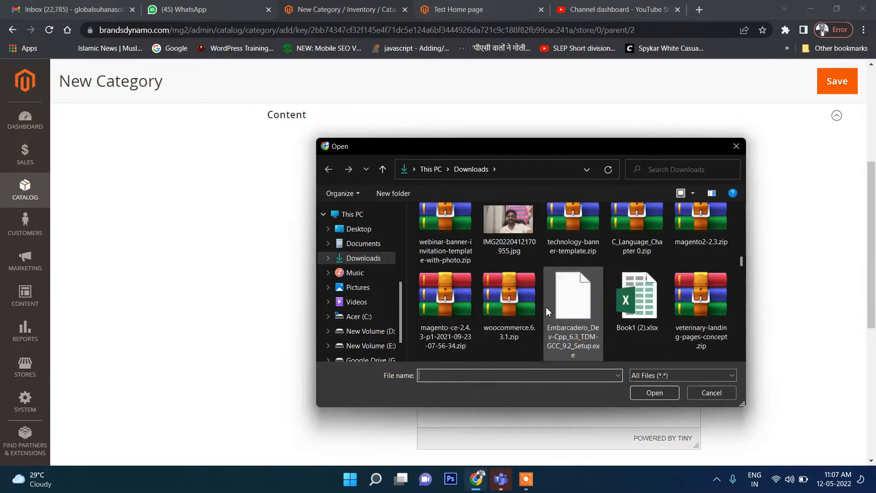
scroll(547, 312, down, 10)
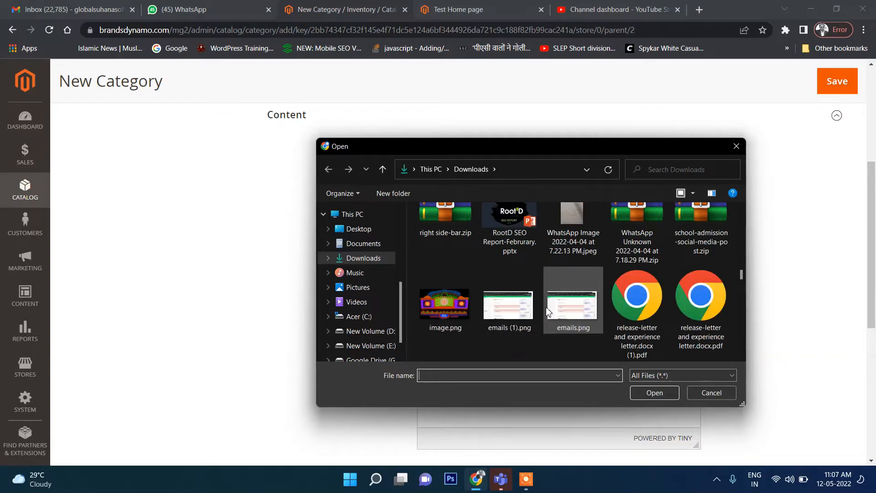
scroll(547, 312, down, 10)
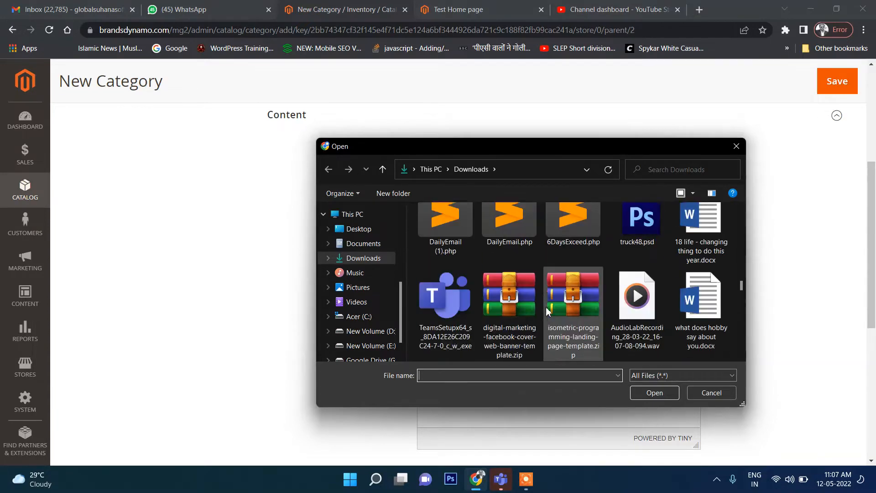
scroll(548, 312, down, 10)
click(639, 247)
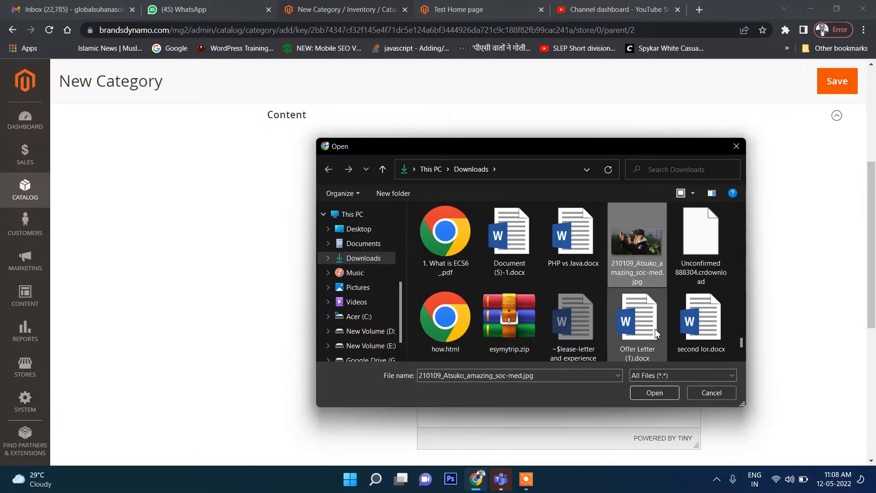
click(652, 393)
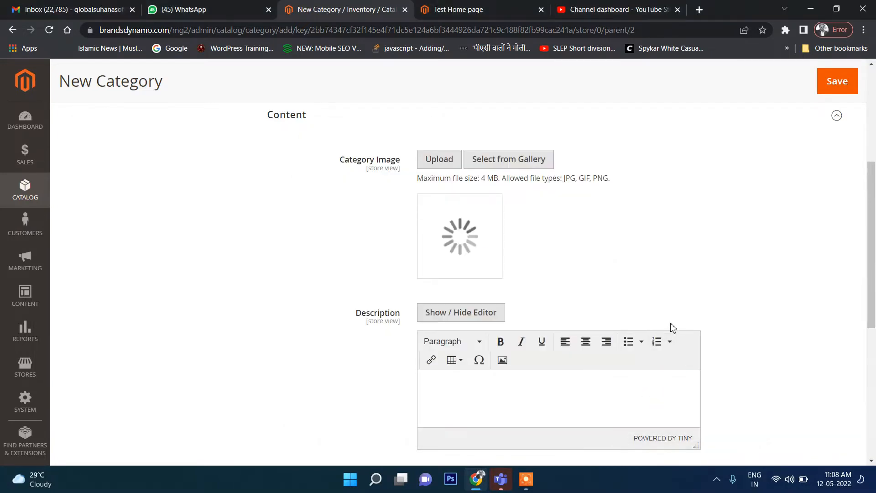
Step: Enter "this is good accessories for viewing 3d pictures" as the category description
scroll(593, 337, down, 2)
click(493, 293)
scroll(495, 296, down, 2)
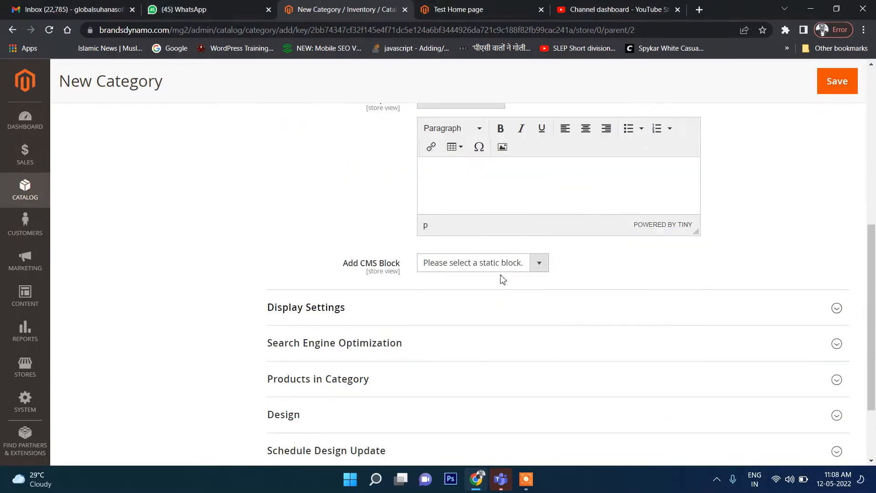
scroll(501, 278, up, 5)
scroll(502, 372, down, 1)
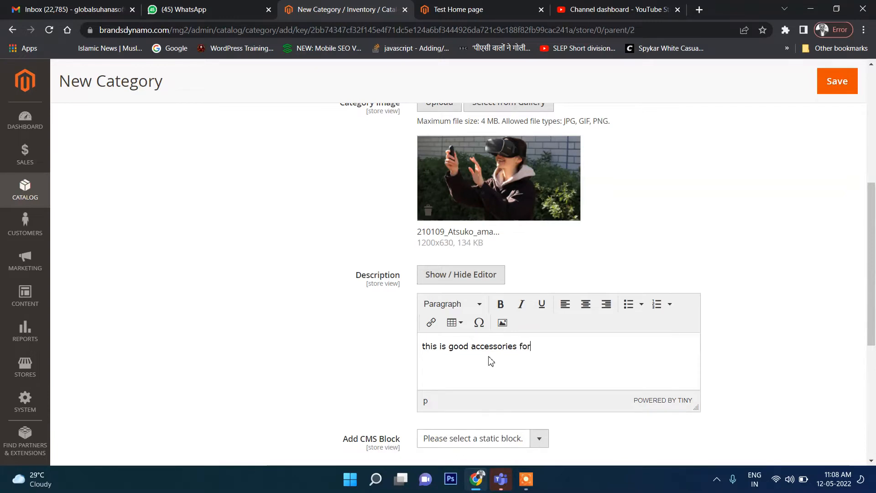
text(iewing 3d pictures)
scroll(490, 361, down, 4)
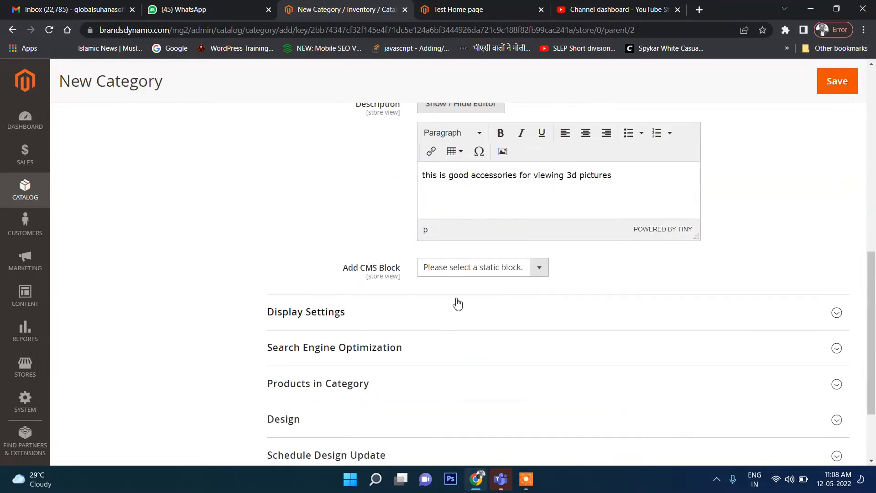
scroll(557, 283, up, 5)
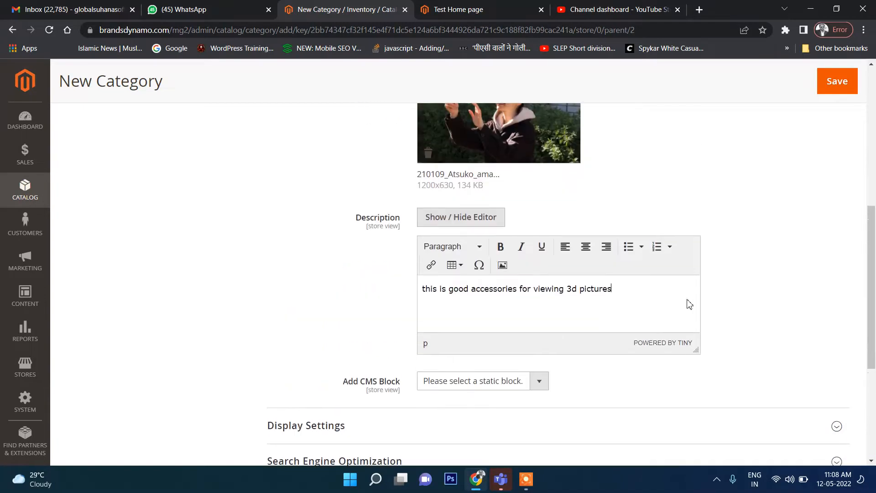
scroll(688, 303, down, 5)
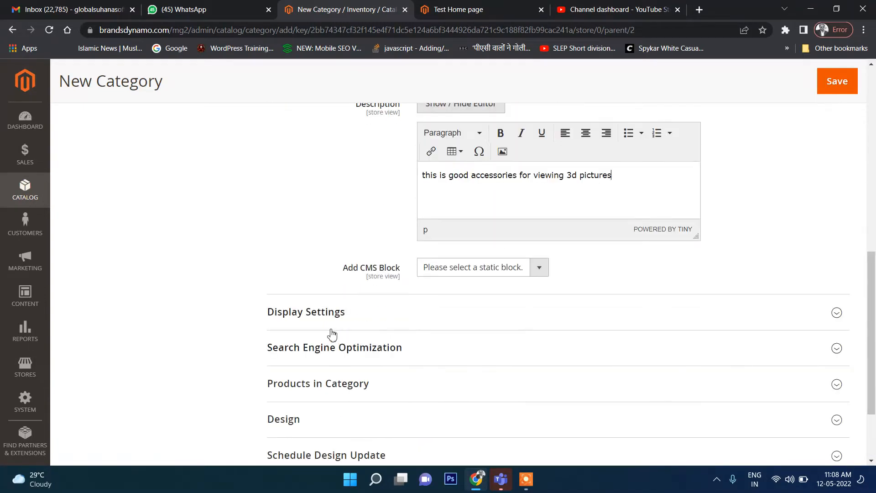
Step: Check the storefront's navigation menu, return to the admin and save the Accessories category
scroll(573, 260, up, 9)
scroll(639, 271, up, 1)
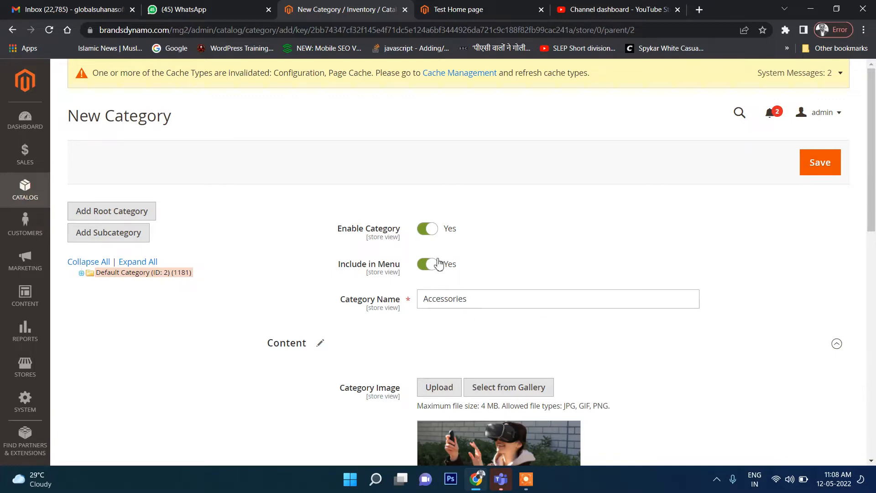
click(473, 9)
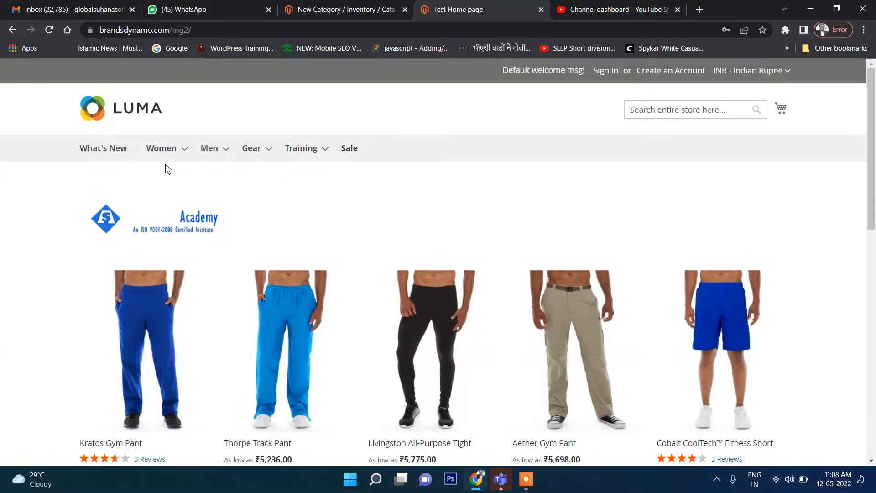
click(363, 9)
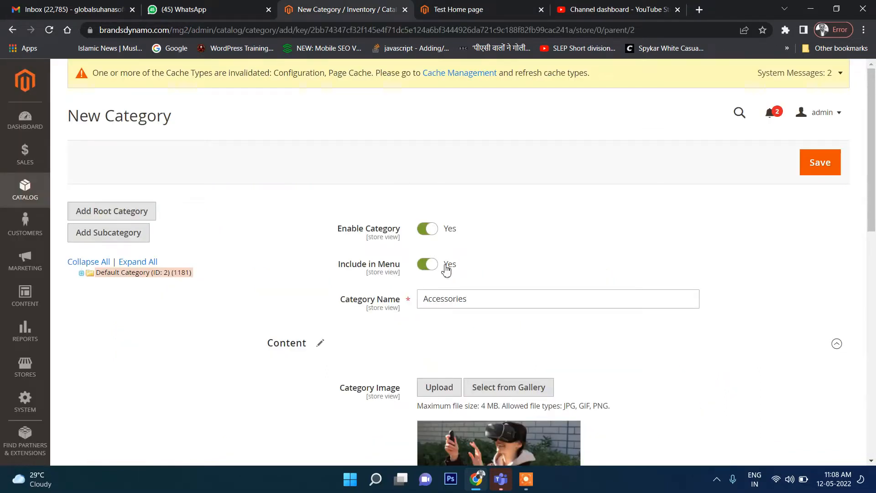
click(820, 163)
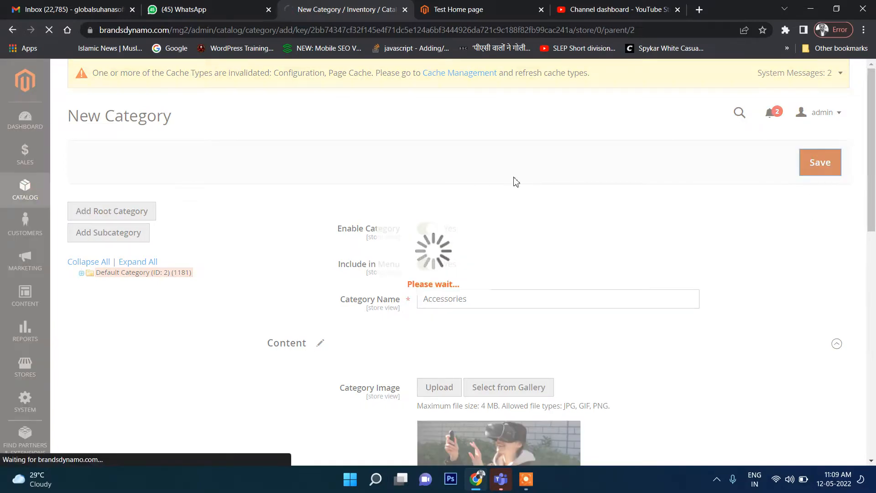
Step: Reload the storefront home page and open the Accessories category page to review its image and description
click(479, 9)
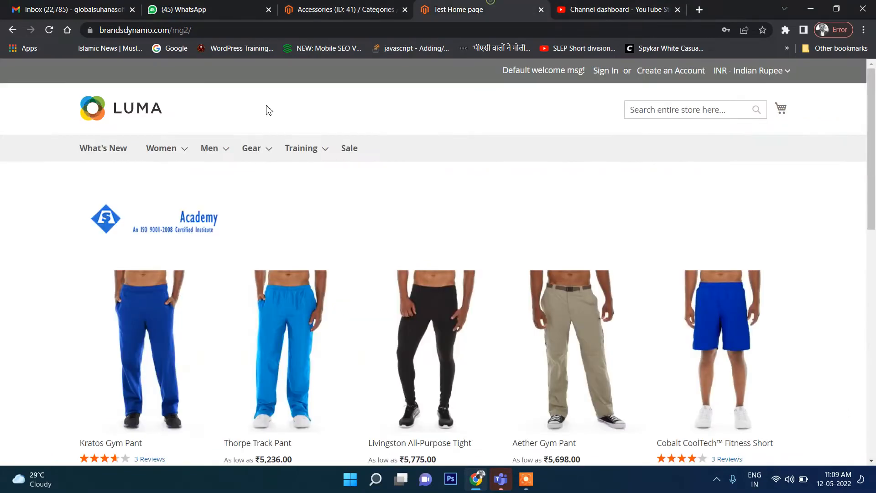
click(117, 99)
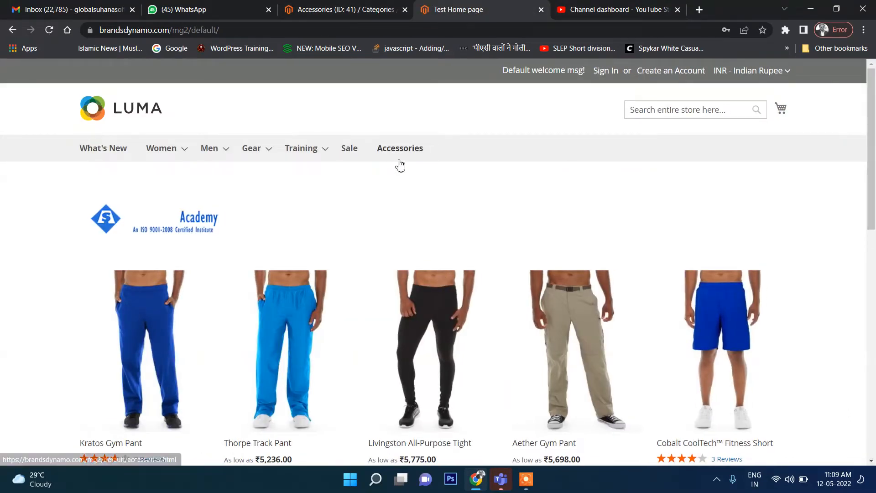
click(400, 155)
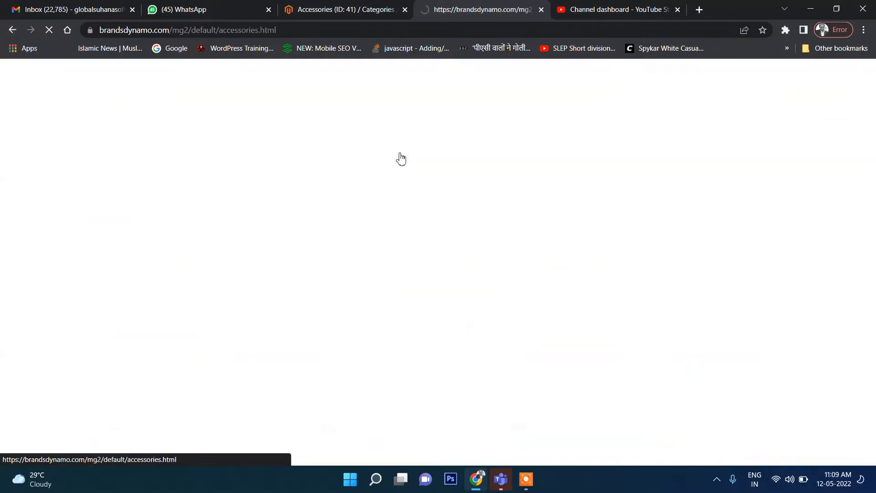
scroll(433, 200, down, 5)
scroll(433, 197, up, 2)
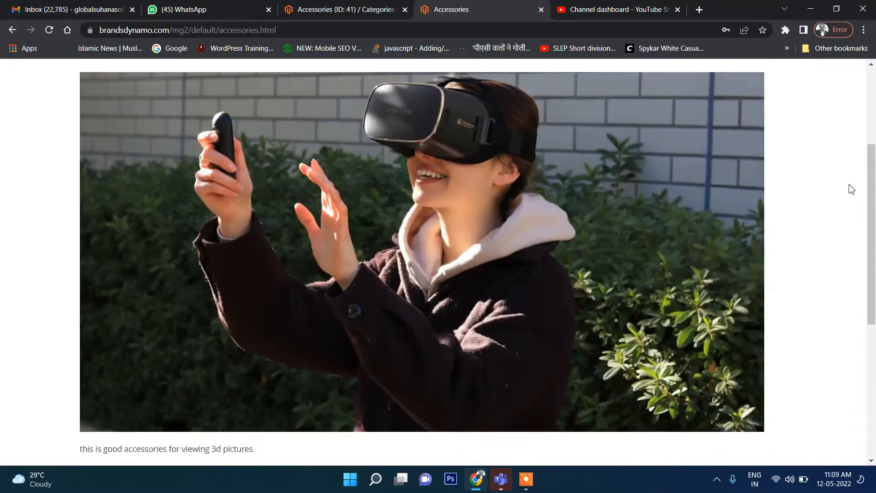
Step: Review the storefront's Accessories page from its heading and category image down to the description and product listing area
drag(831, 180, 186, 192)
click(16, 243)
scroll(14, 238, down, 6)
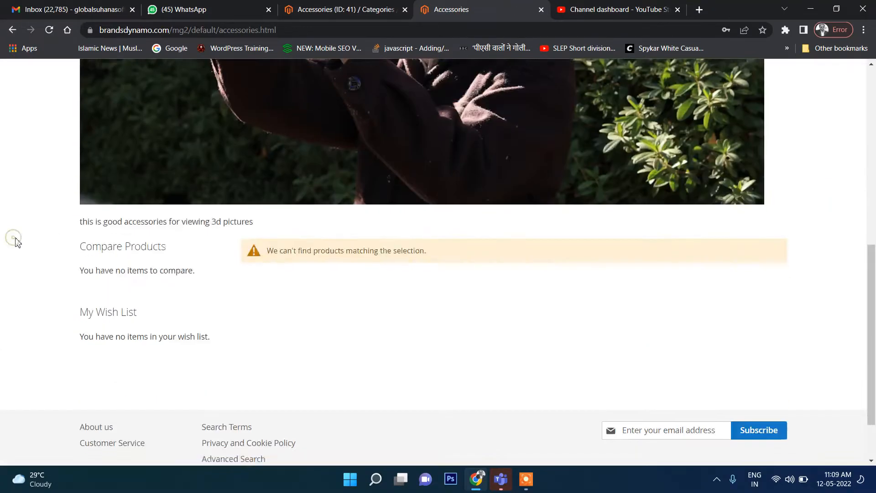
double_click(281, 196)
drag(360, 199, 459, 199)
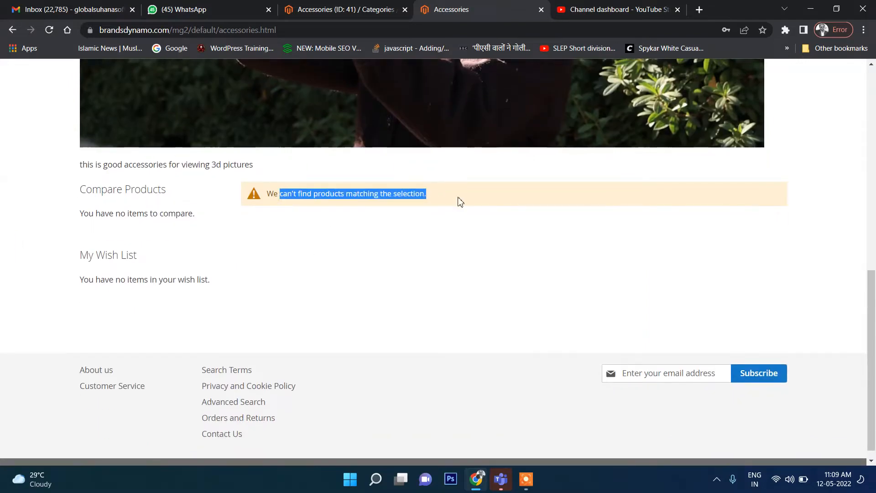
click(456, 196)
scroll(392, 214, down, 1)
scroll(393, 215, up, 6)
scroll(392, 215, up, 4)
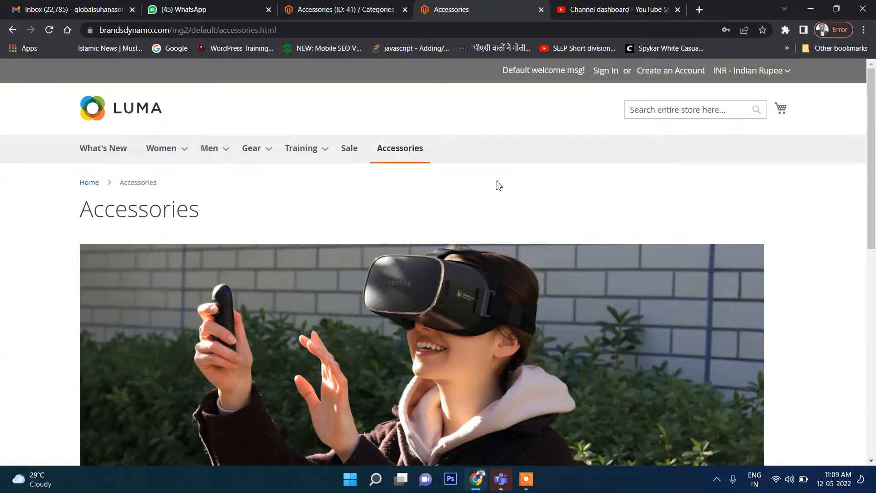
scroll(501, 178, down, 2)
scroll(501, 178, up, 2)
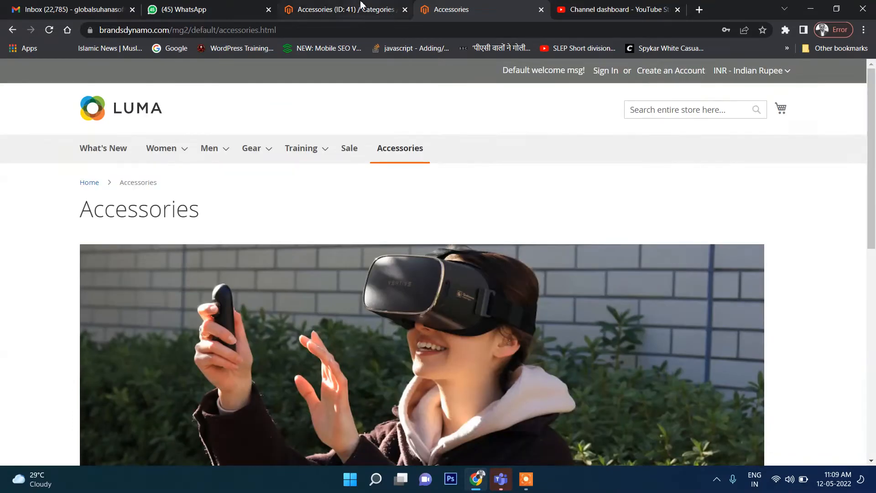
Step: Turn off Include in Menu for the Accessories category, save it, and check the navigation on the storefront home page
click(351, 9)
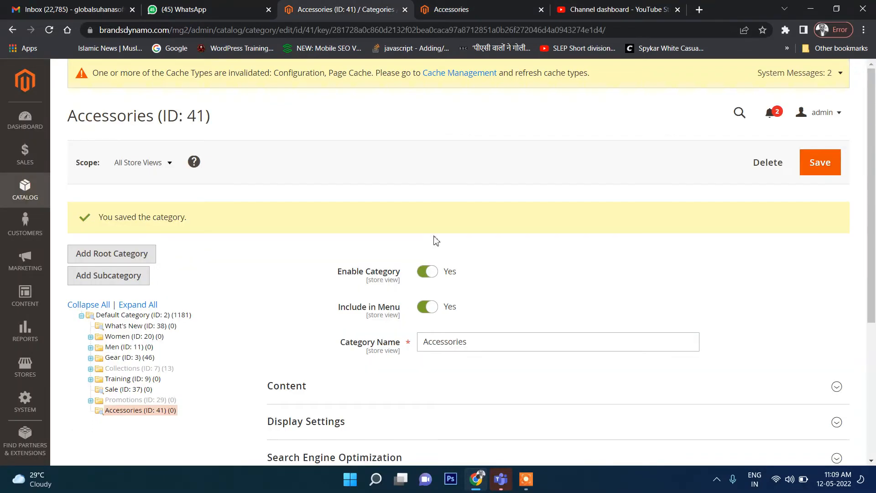
click(427, 306)
click(809, 172)
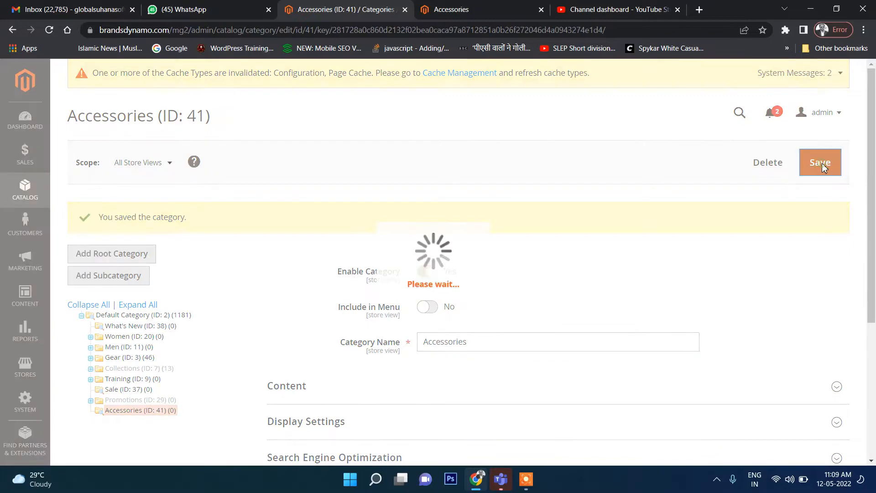
click(450, 9)
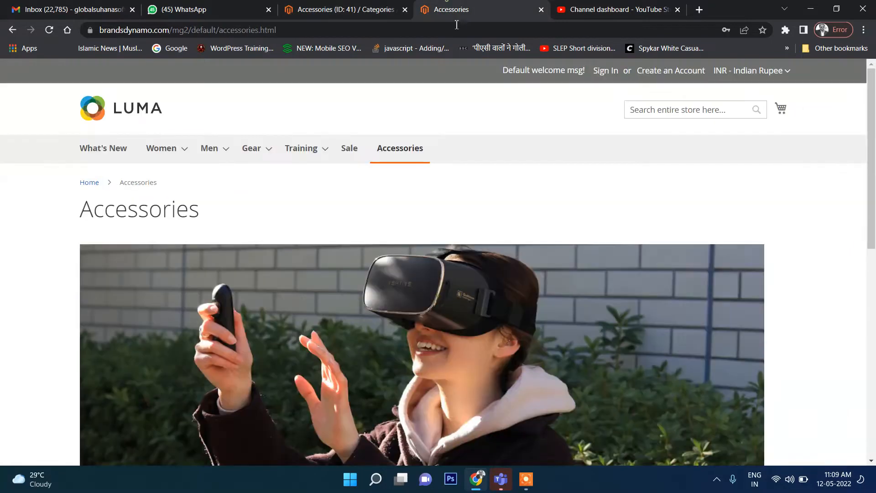
click(134, 111)
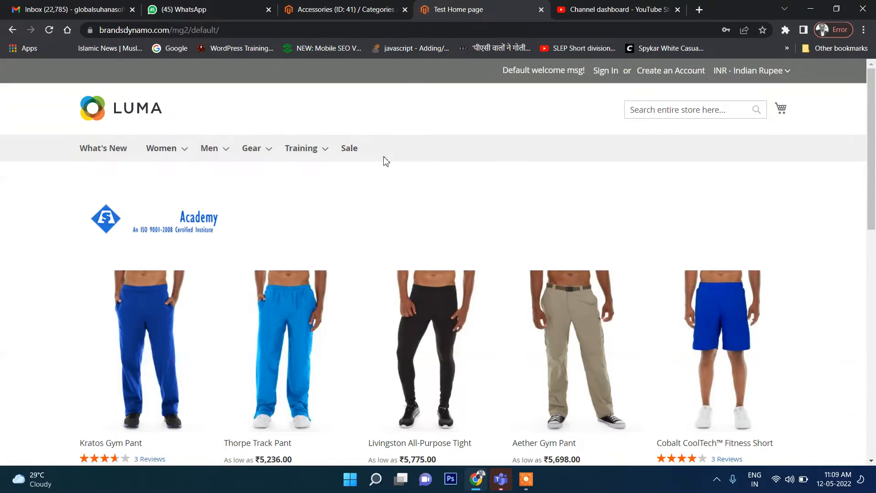
Step: Disable the Accessories category in the admin, save it, and check the storefront home page
click(355, 9)
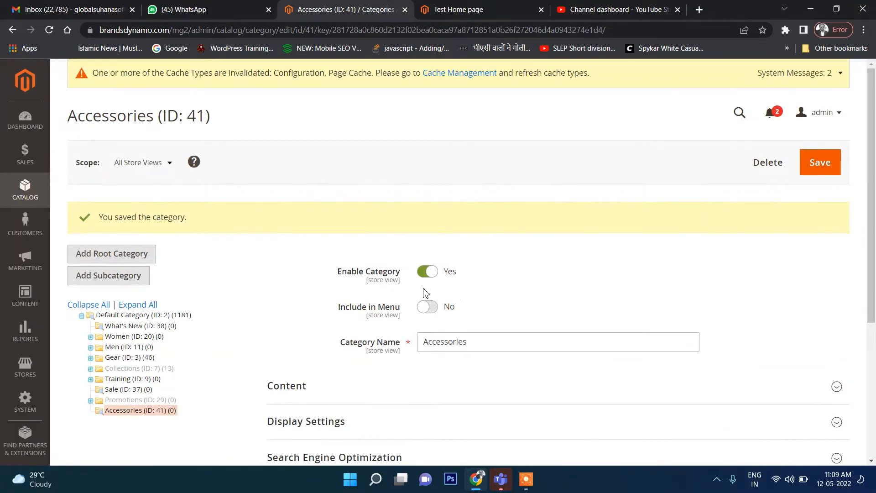
click(427, 272)
scroll(488, 284, down, 1)
scroll(490, 284, up, 3)
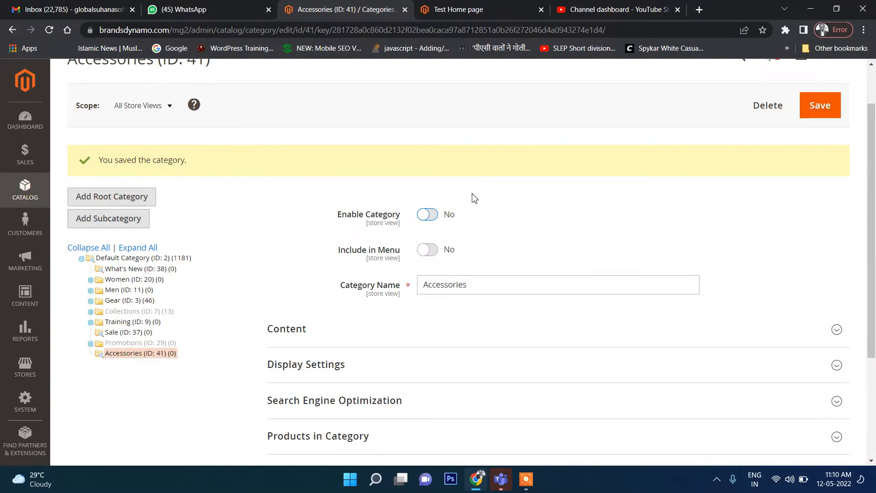
click(818, 105)
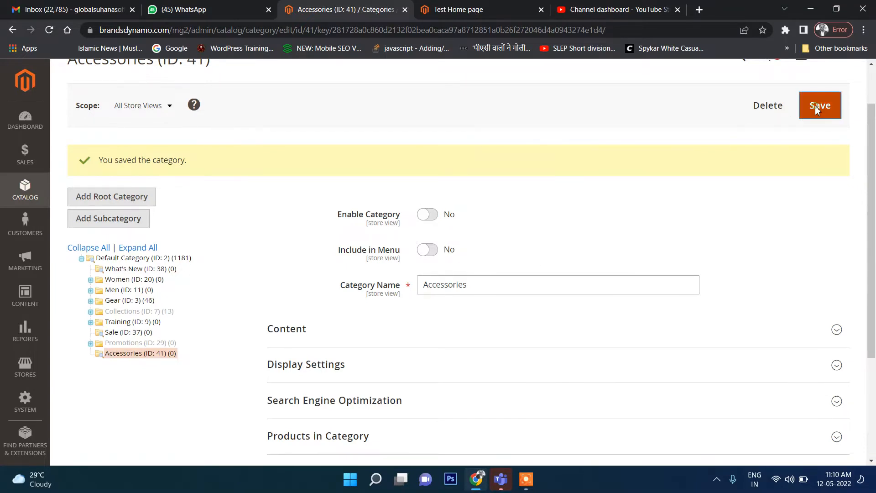
click(443, 6)
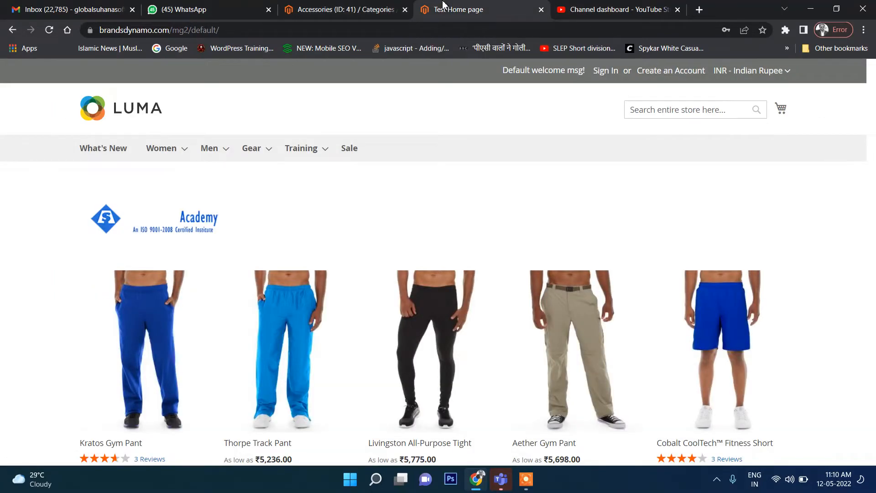
Step: Turn Include in Menu back on for the disabled Accessories category, save it, and reload the storefront home page to check the navigation
click(366, 5)
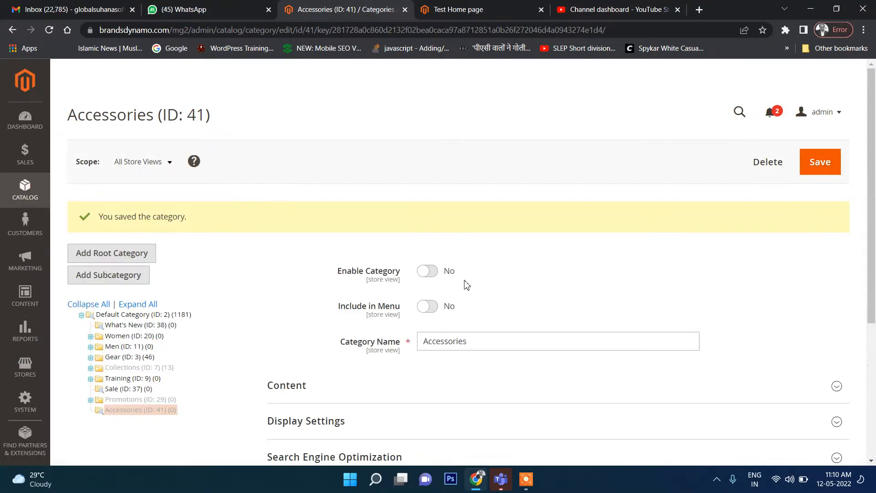
click(434, 310)
click(820, 162)
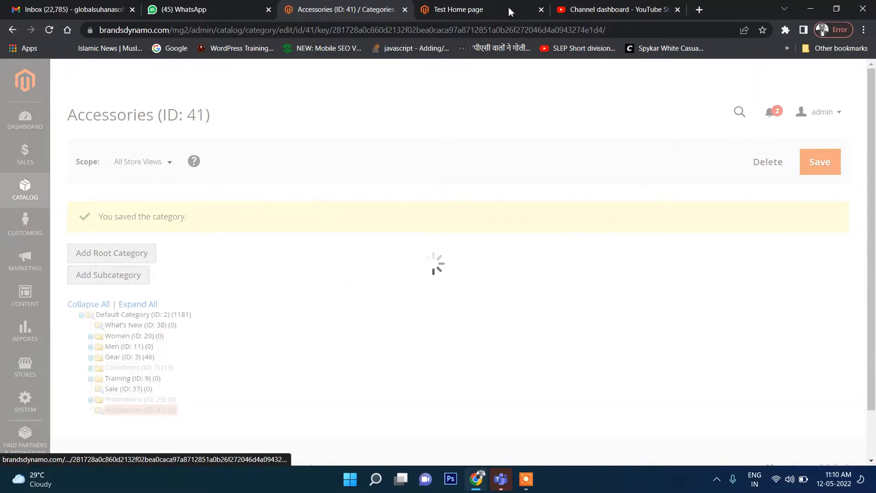
click(479, 7)
click(107, 113)
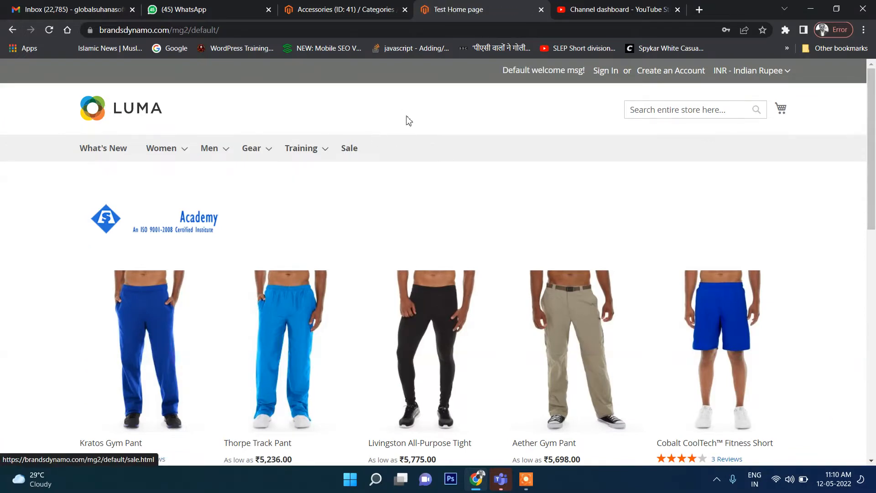
Step: Expand the Accessories category's Content section in the admin and review its image and description fields
click(365, 9)
scroll(465, 279, down, 1)
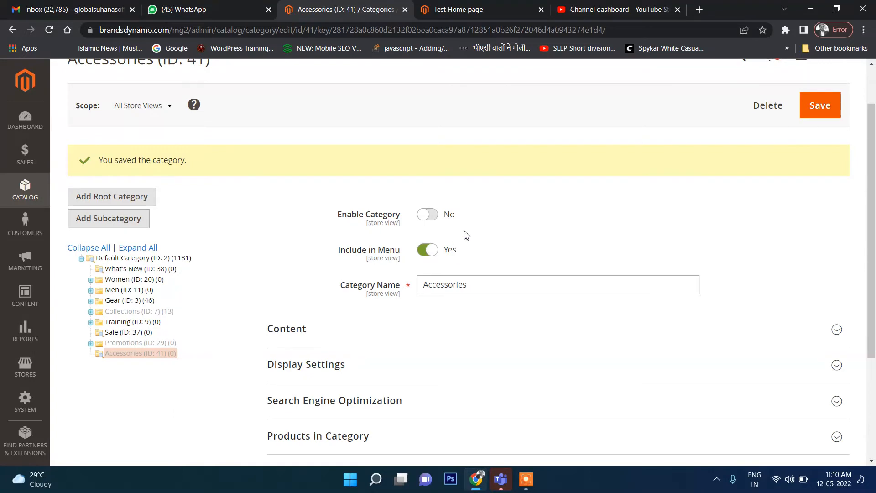
scroll(465, 235, down, 1)
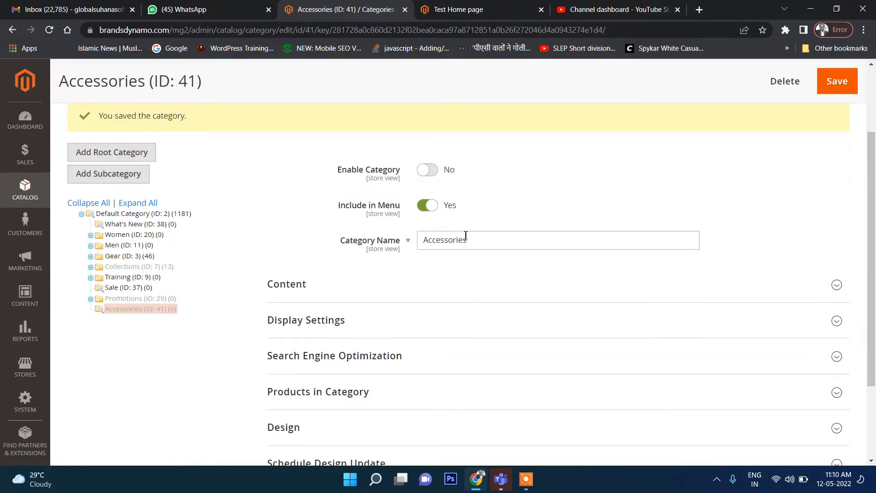
click(311, 274)
scroll(719, 232, down, 2)
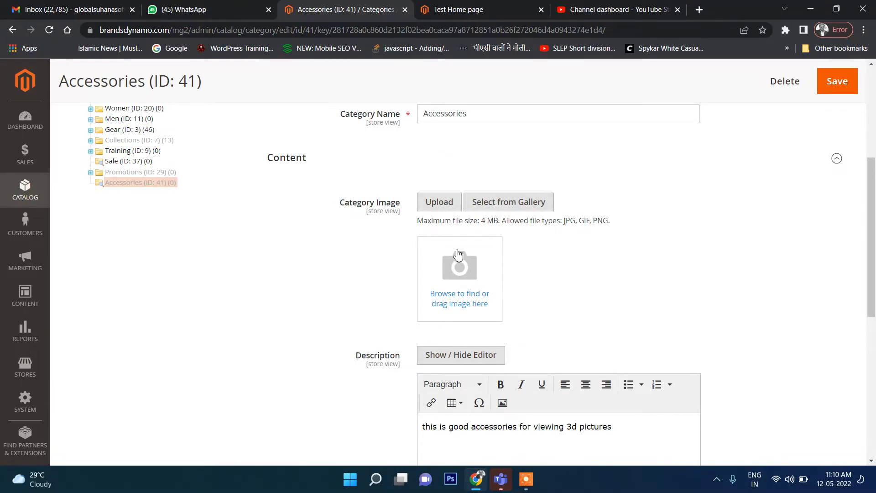
scroll(489, 191, down, 1)
scroll(529, 204, down, 3)
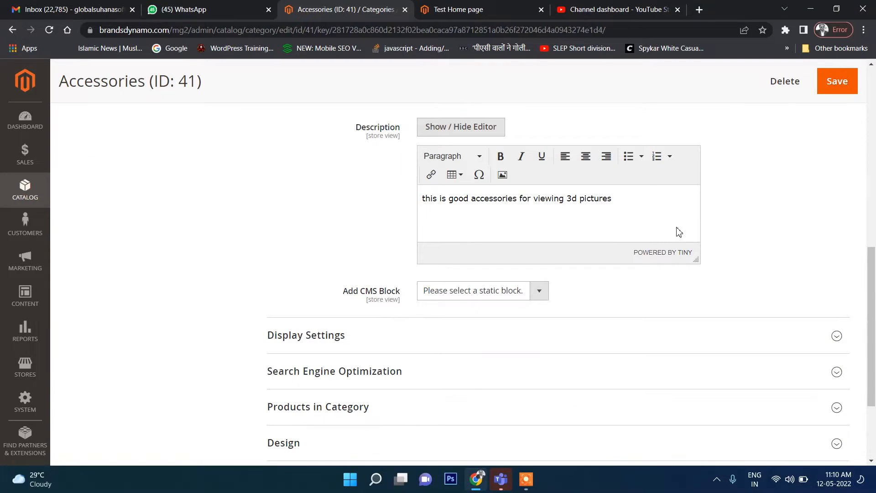
scroll(677, 230, up, 1)
scroll(678, 230, down, 3)
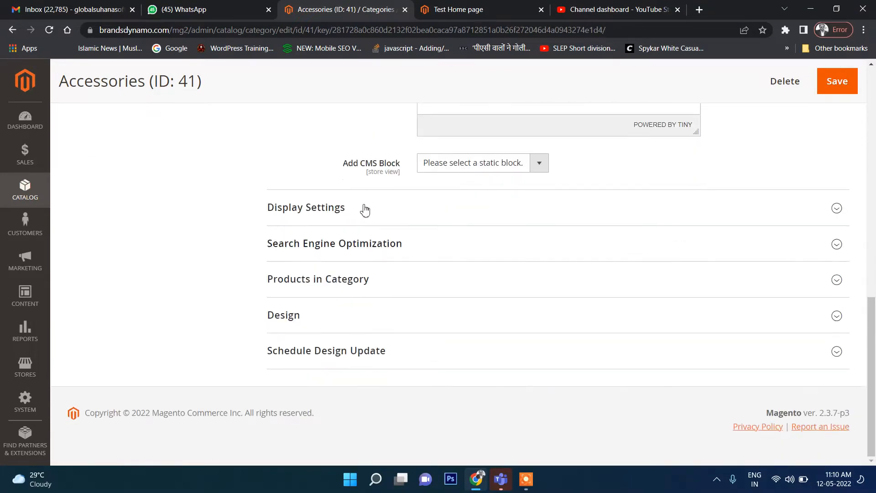
Step: Review the static blocks available for Add CMS Block without choosing one
click(475, 165)
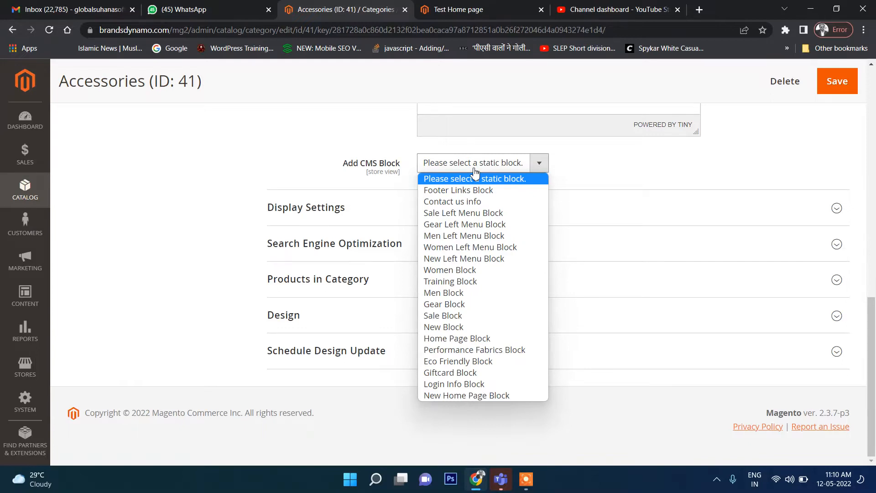
click(310, 137)
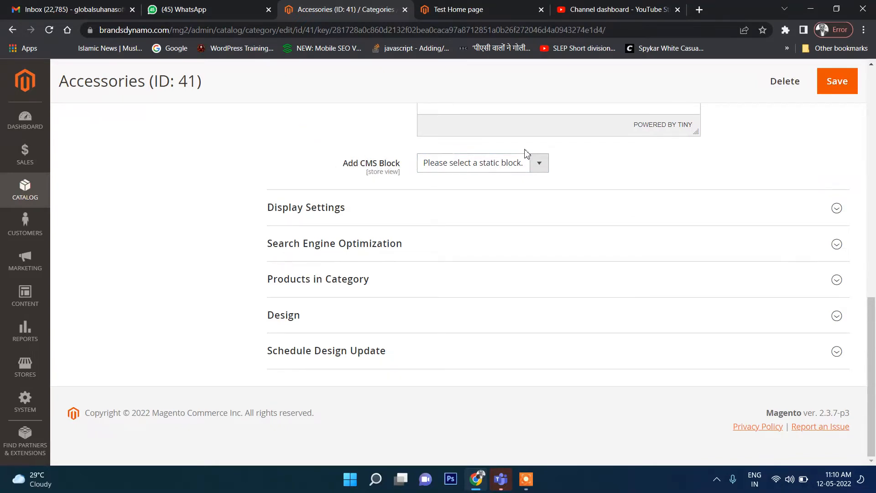
scroll(526, 153, up, 3)
scroll(555, 272, down, 1)
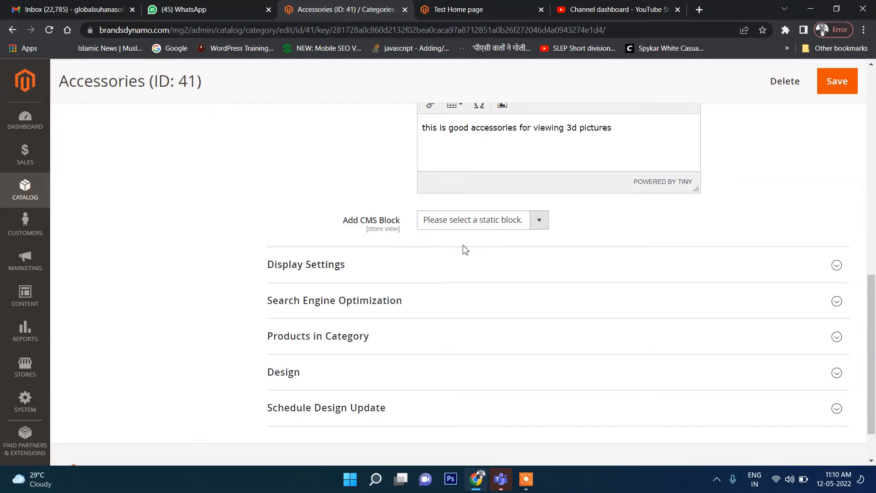
Step: Expand the category's Display Settings section and keep Products only as the Display Mode
scroll(338, 218, down, 1)
click(327, 208)
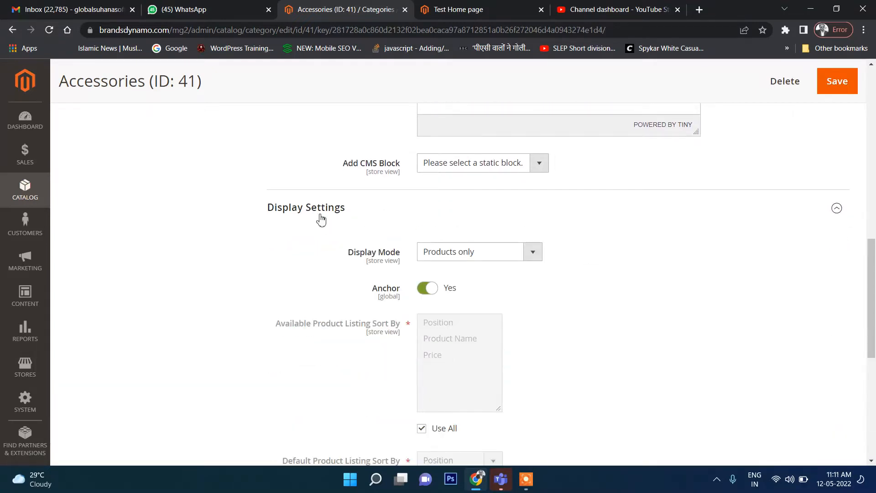
scroll(366, 217, down, 1)
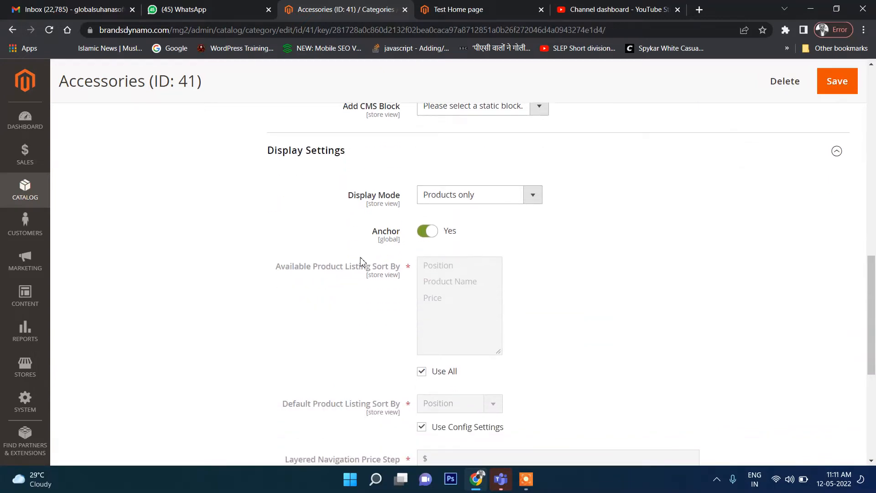
click(476, 199)
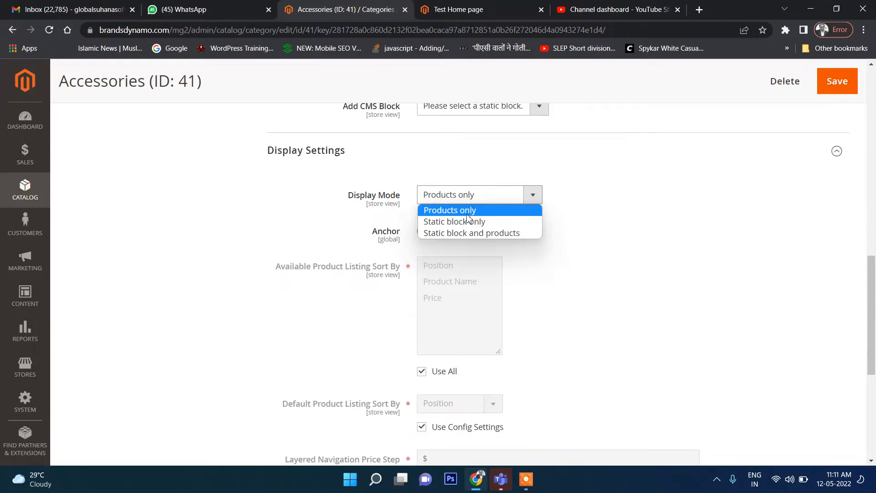
click(476, 210)
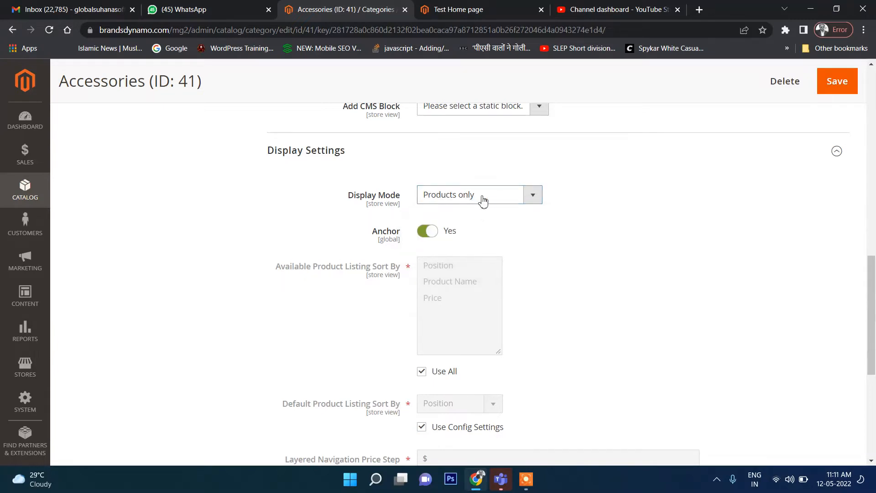
Step: Try Static block and products as the Display Mode, and return it to Products only
click(480, 197)
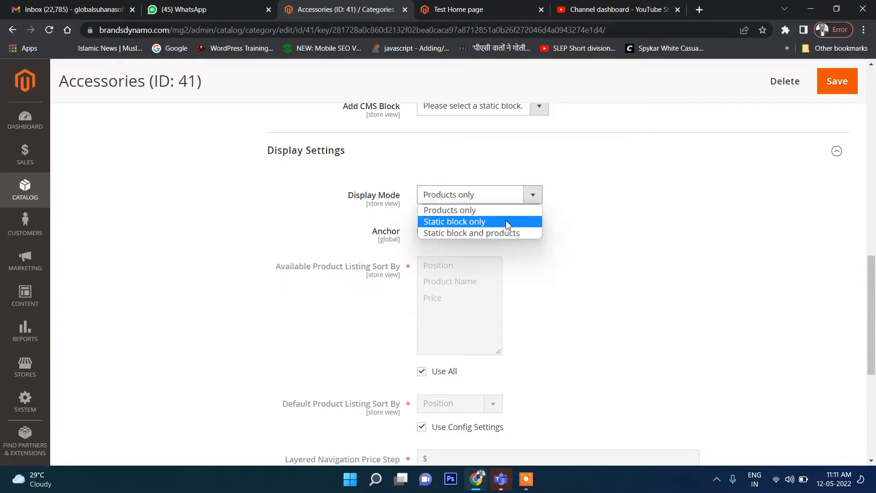
click(527, 237)
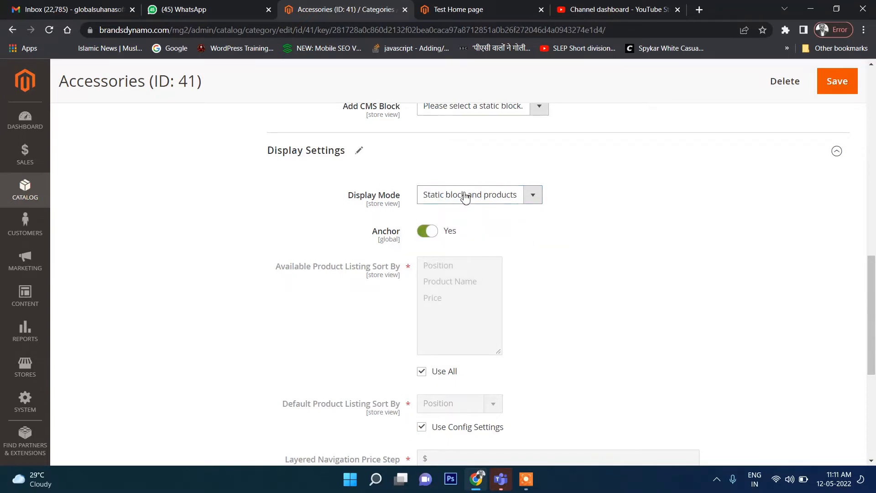
scroll(464, 197, up, 1)
scroll(464, 192, down, 2)
click(485, 145)
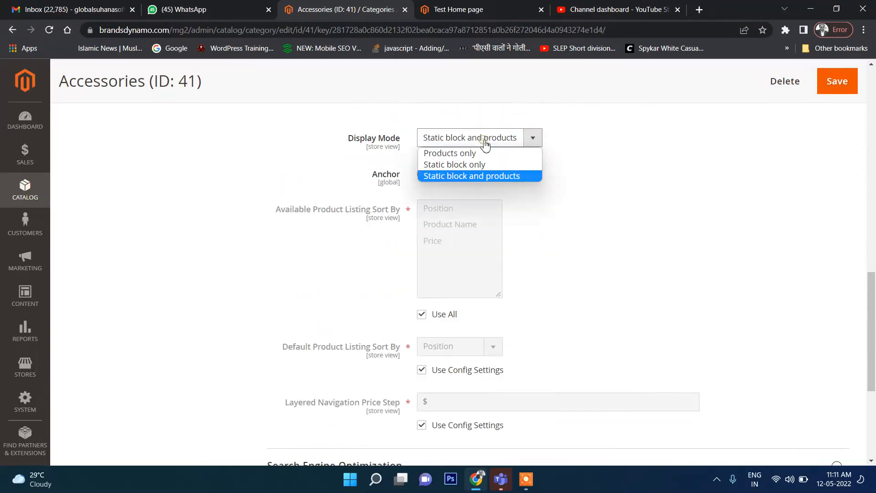
click(473, 153)
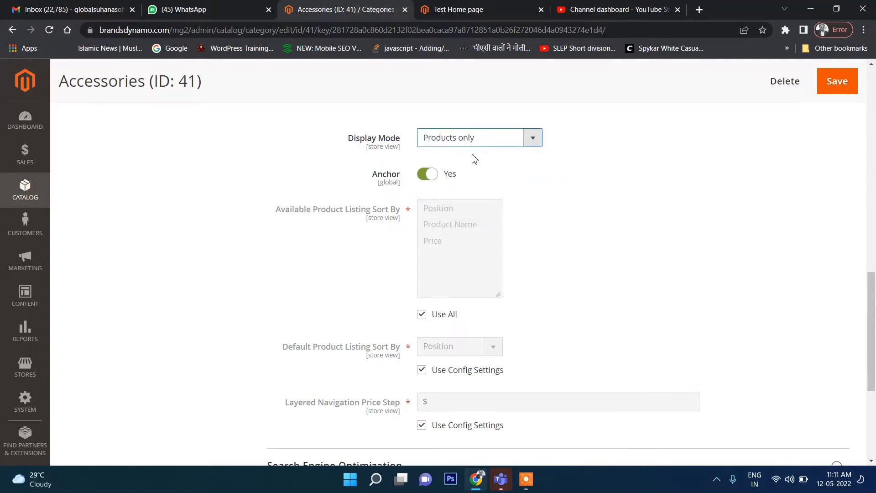
Step: Check where static blocks are managed among the admin's content elements, and return to the Accessories category
click(29, 362)
click(27, 299)
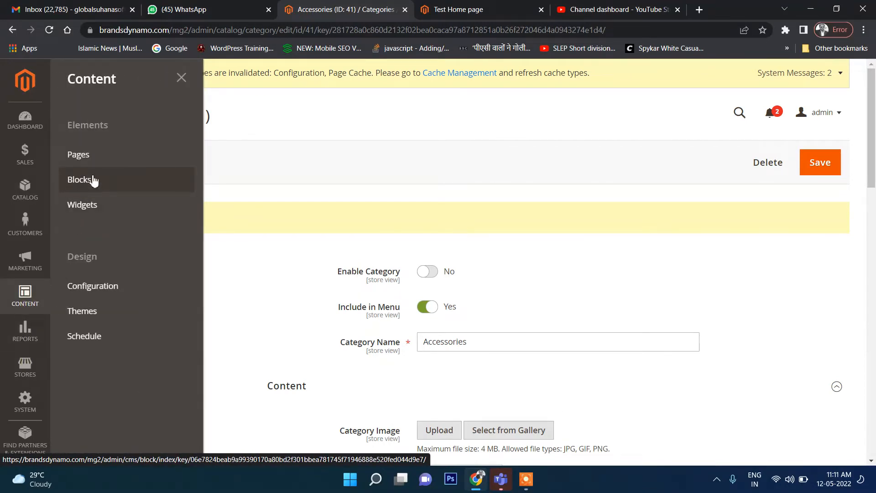
click(181, 78)
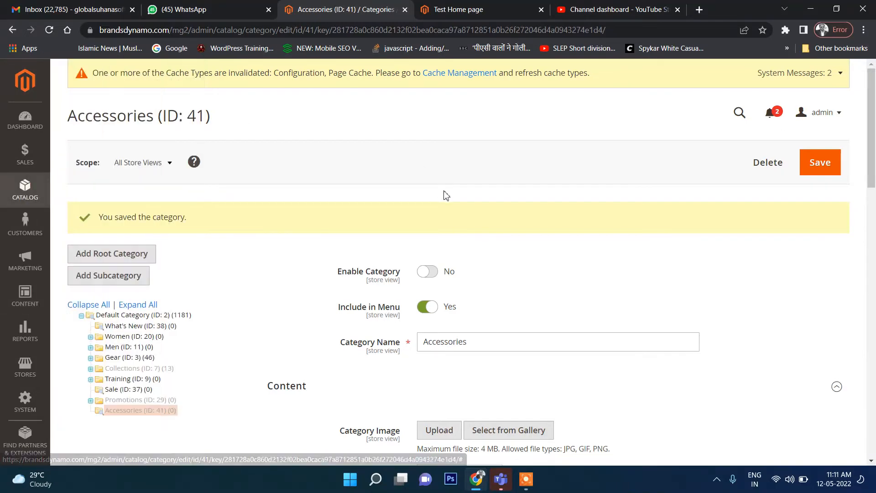
Step: Review the Accessories category's Display Mode and product sorting settings, keeping Products only as the Display Mode
scroll(446, 193, down, 3)
scroll(445, 195, down, 10)
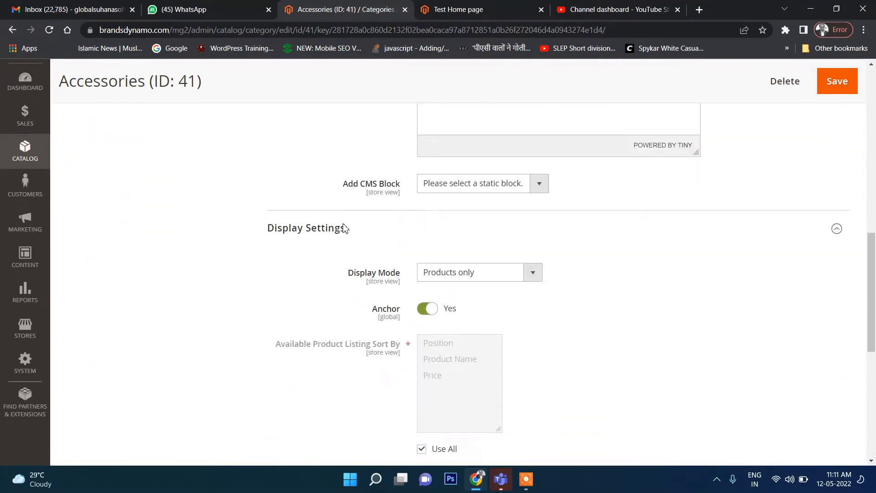
scroll(343, 230, down, 1)
click(513, 213)
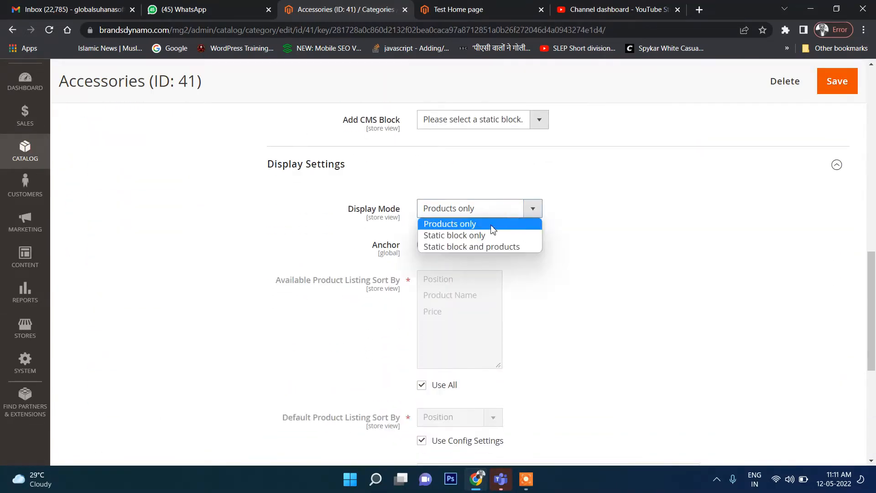
click(486, 226)
scroll(647, 251, down, 3)
scroll(651, 251, up, 1)
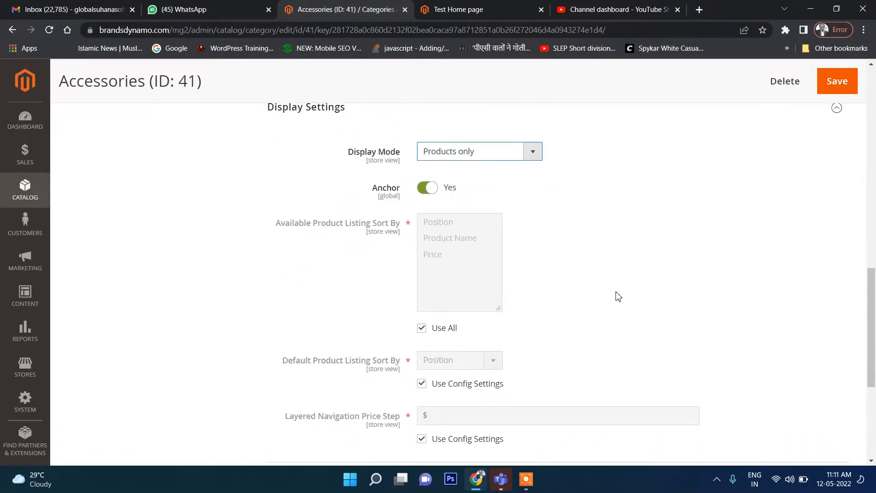
scroll(618, 296, down, 1)
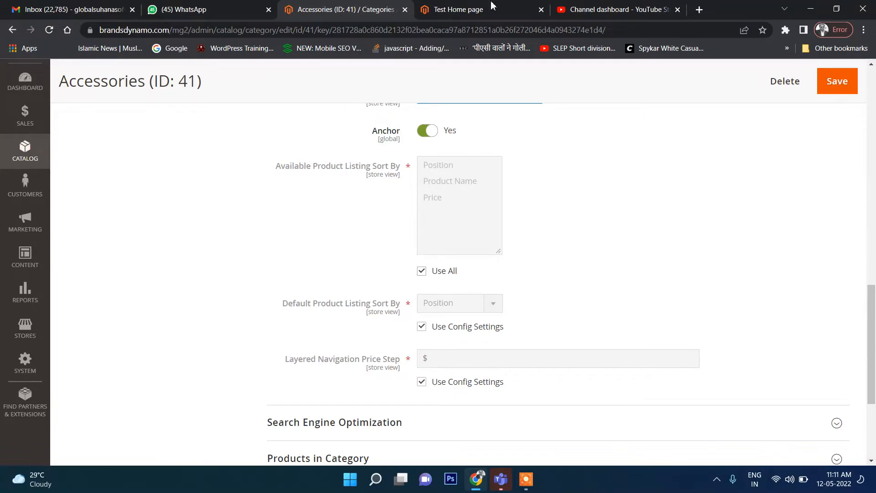
Step: Check the Sort By options on the storefront's Men > Tops page, and return to the Accessories category settings
click(465, 6)
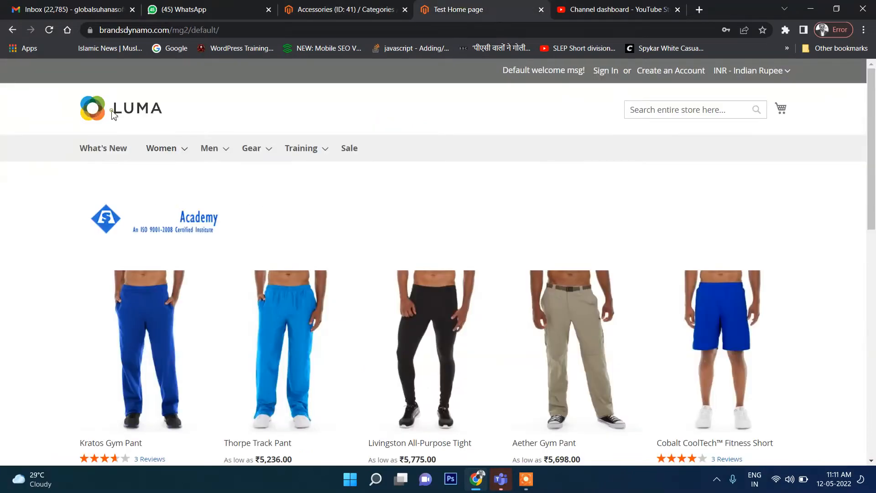
mouse_move(208, 155)
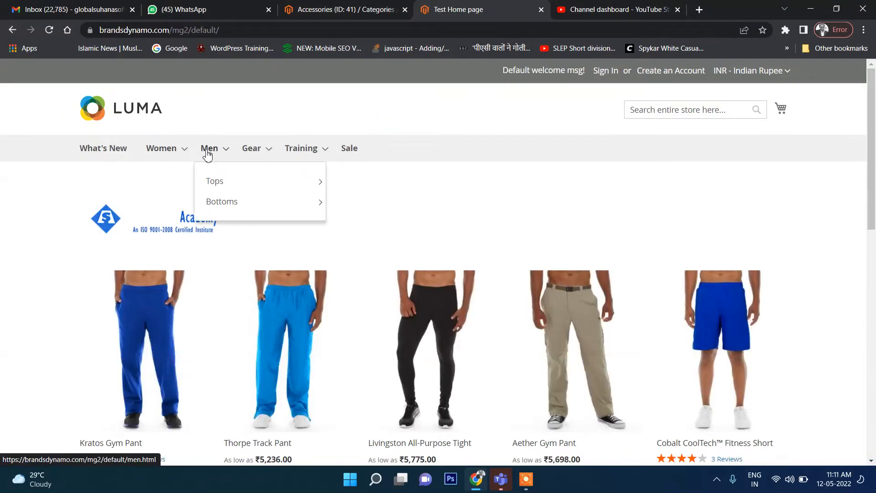
click(220, 186)
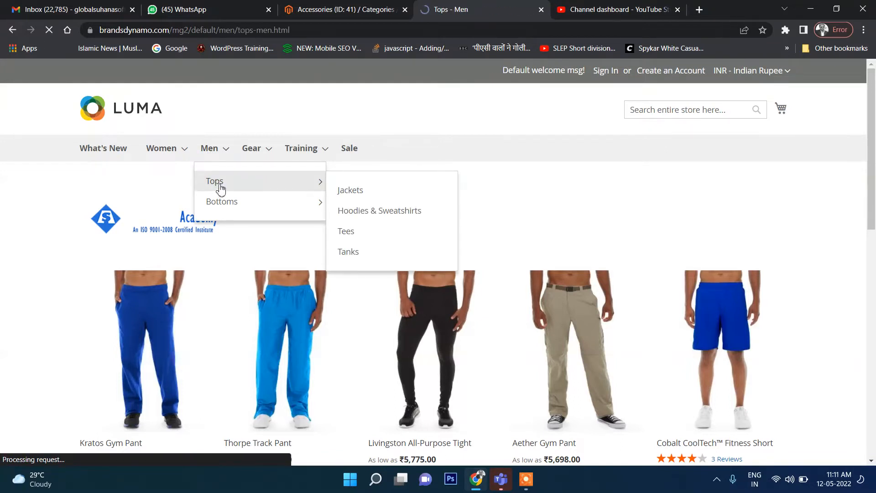
click(734, 254)
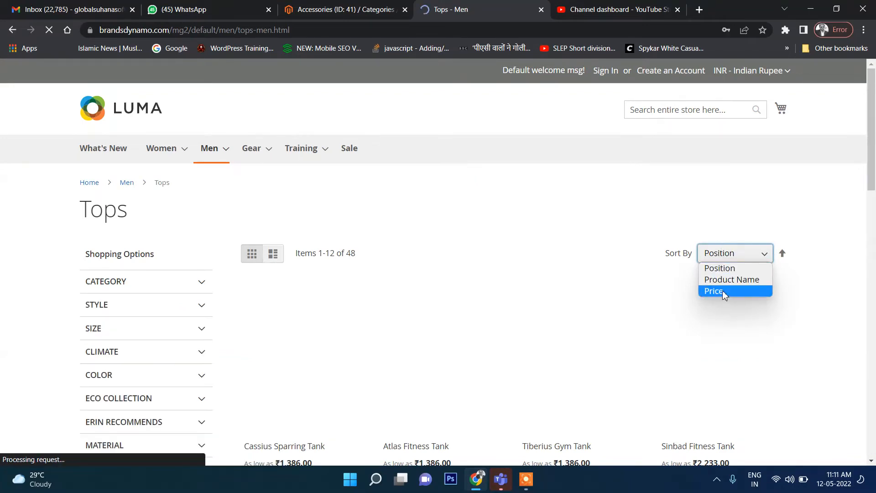
click(807, 161)
click(345, 9)
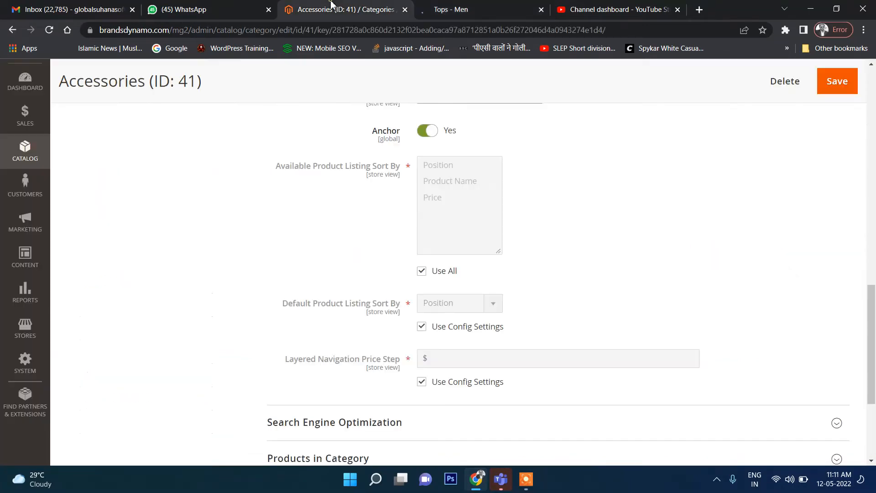
Step: Try limiting Available Product Listing Sort By to Product Name and Price instead of Use All
click(421, 271)
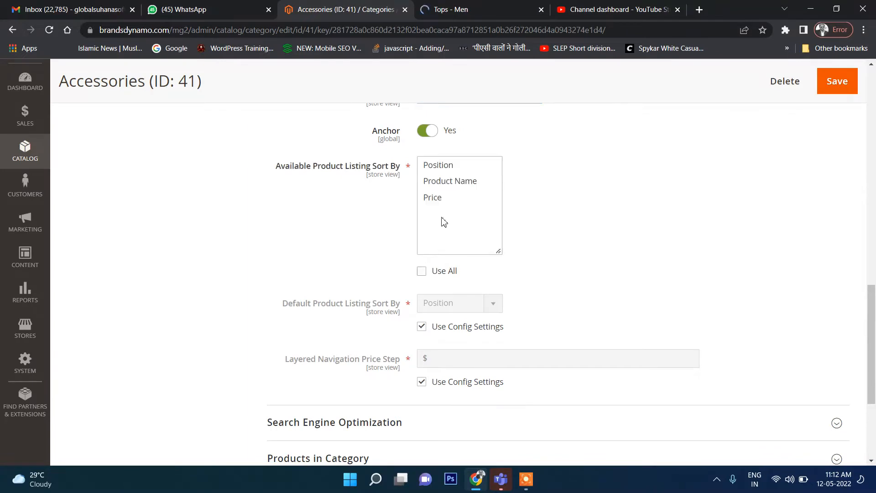
click(439, 166)
click(439, 182)
click(437, 199)
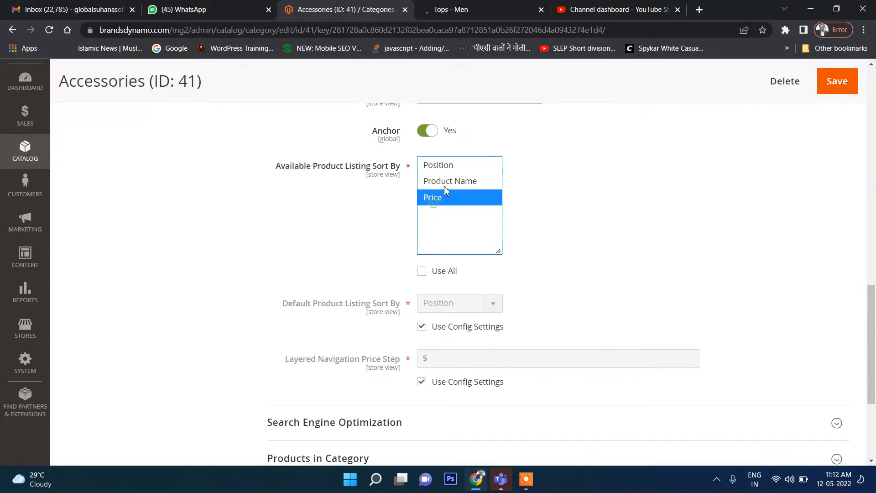
click(443, 183)
click(444, 167)
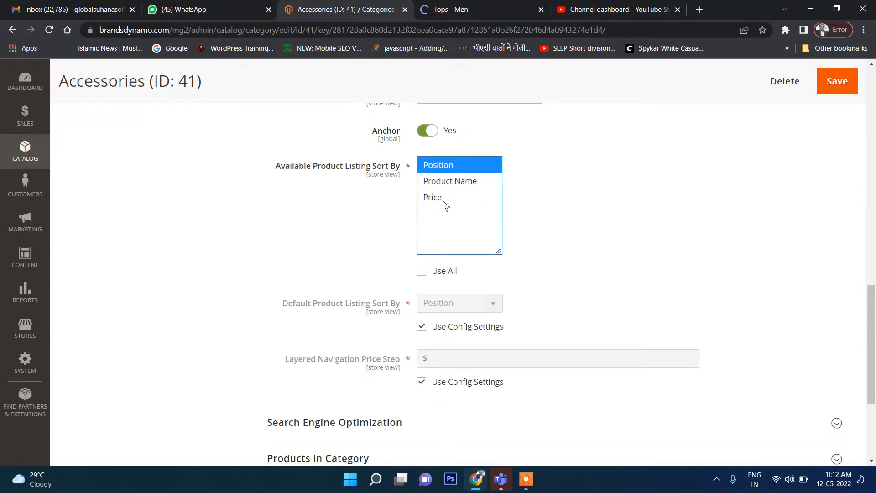
click(443, 199)
ctrl+click(441, 182)
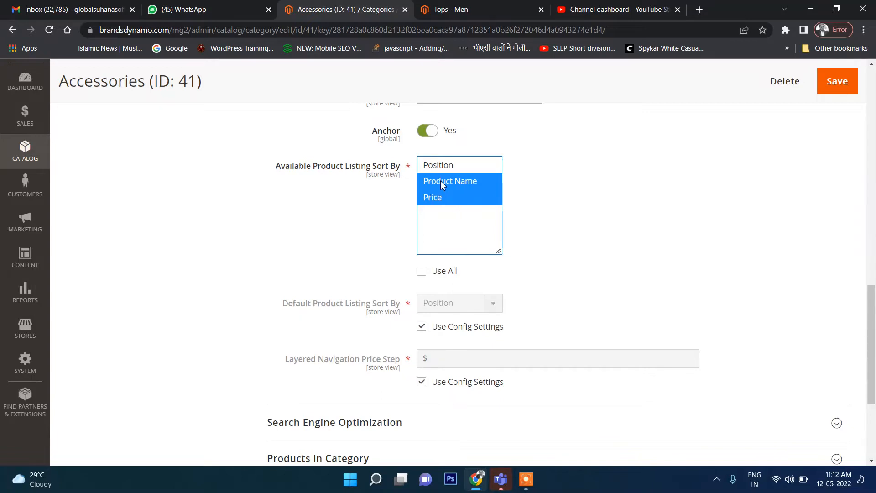
Step: Compare the Sort By choices on the storefront Tops page, and restore Use All for Available Product Listing Sort By
click(479, 7)
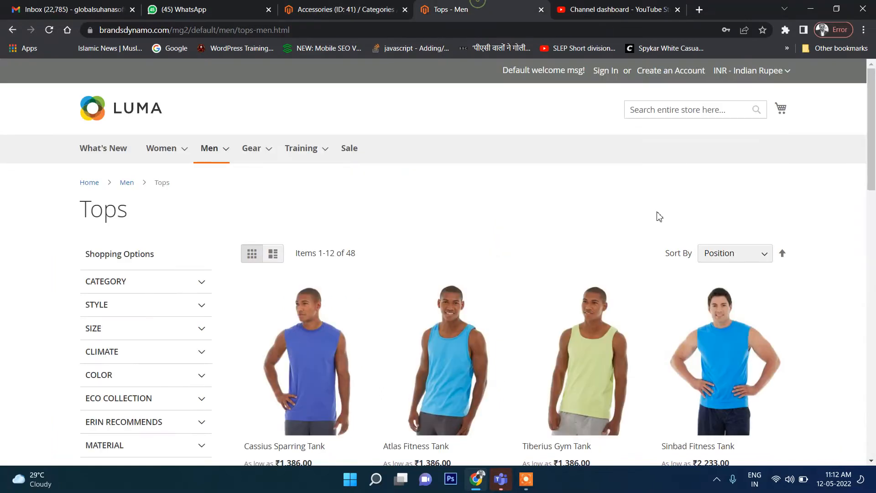
click(719, 250)
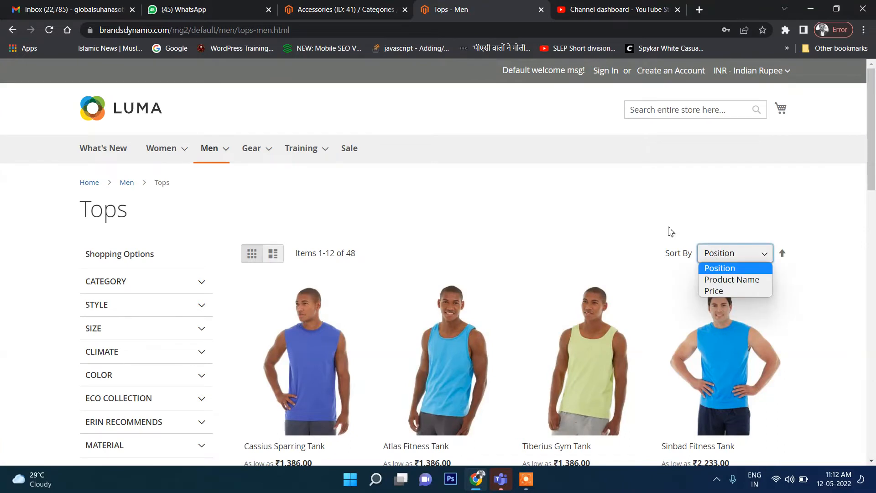
click(351, 6)
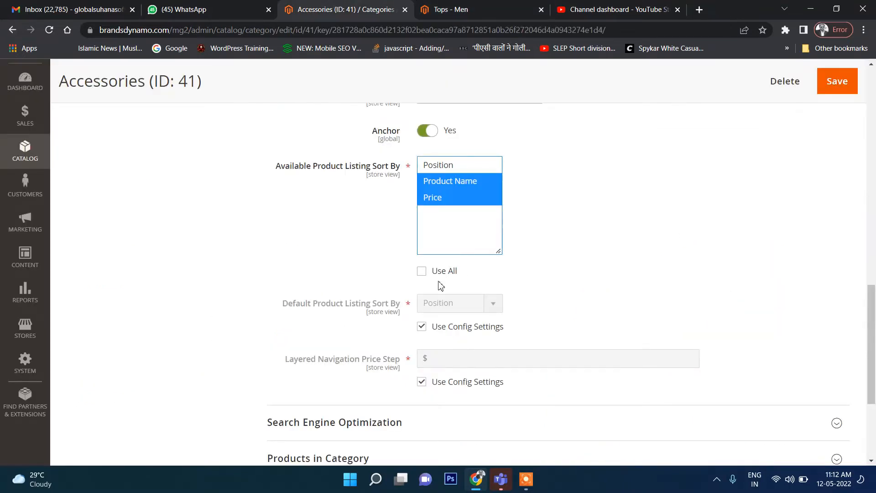
click(421, 272)
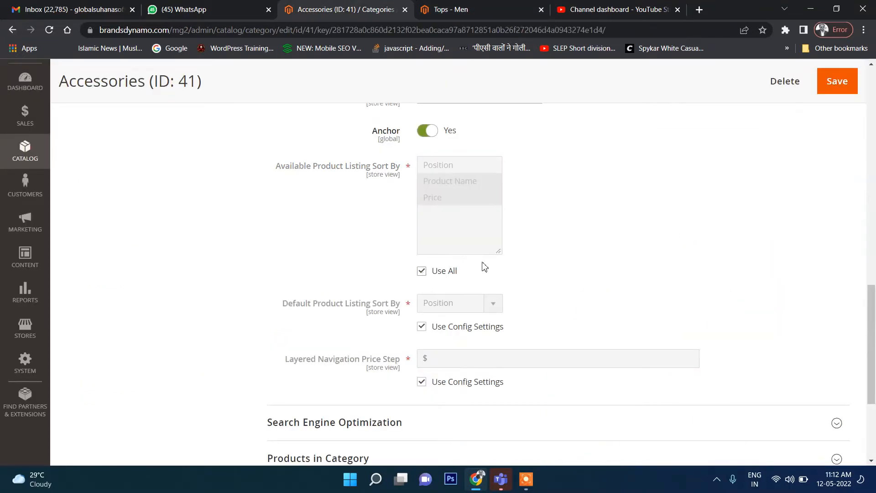
Step: Disable Use Config Settings for Default Product Listing Sort By, and sort the reloaded storefront Tops page by Price
scroll(512, 273, down, 1)
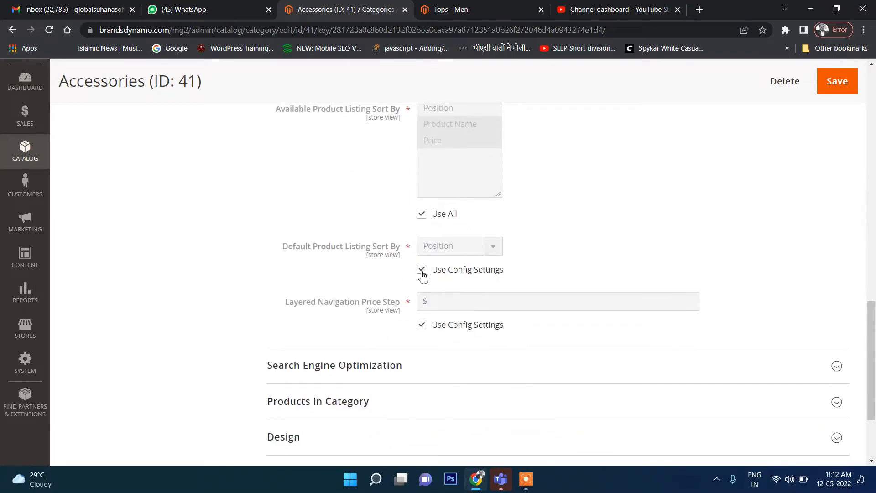
click(422, 270)
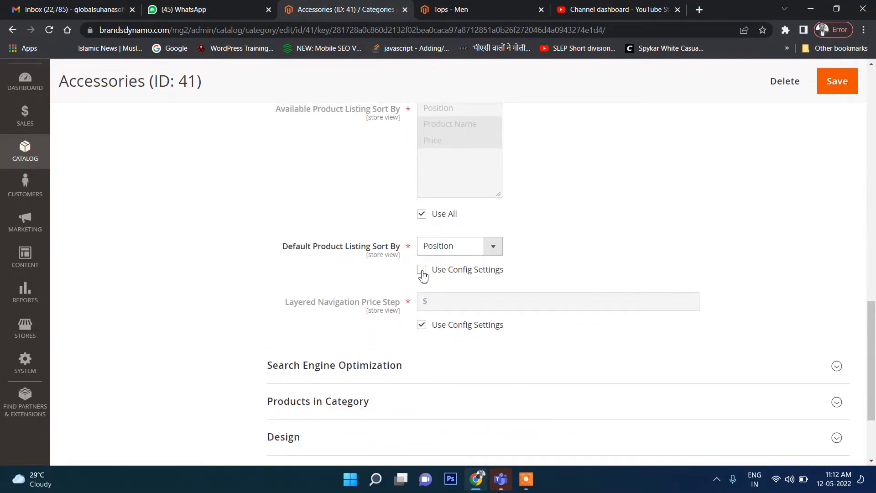
click(452, 7)
click(736, 257)
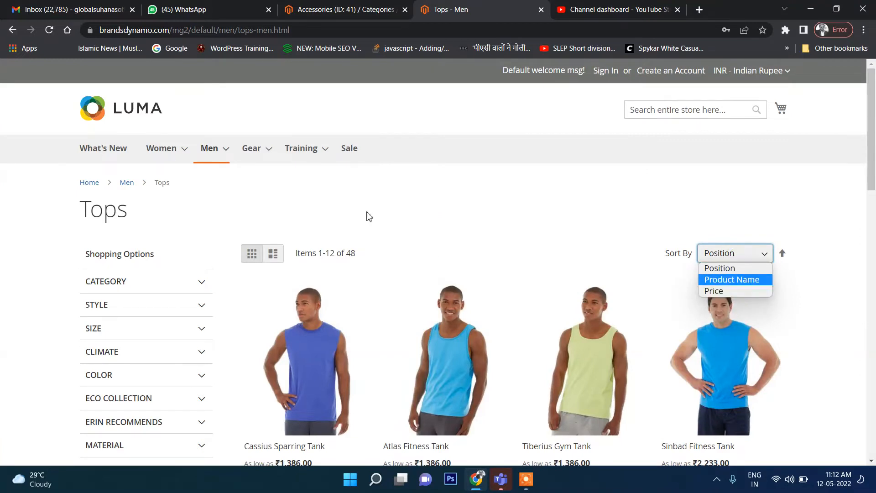
click(49, 29)
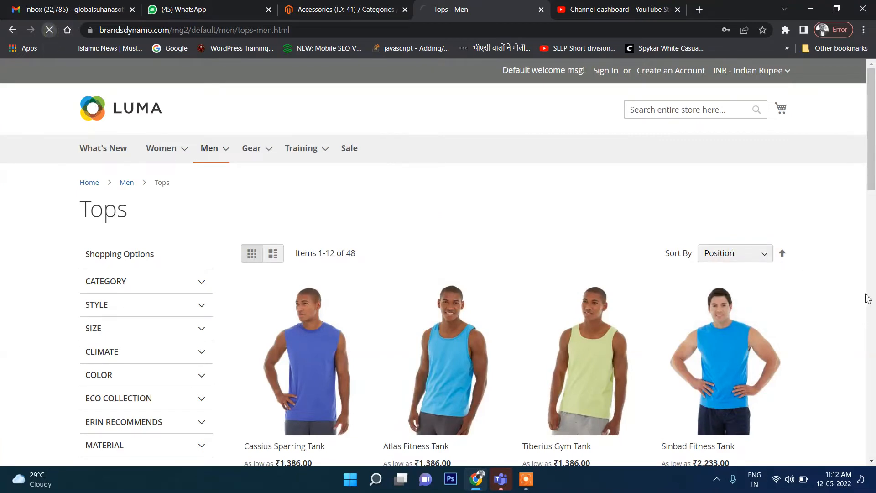
click(743, 256)
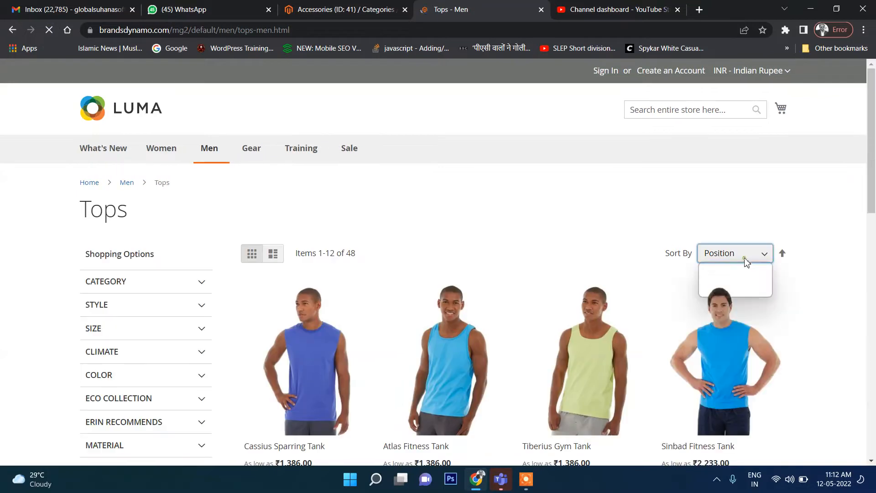
click(742, 292)
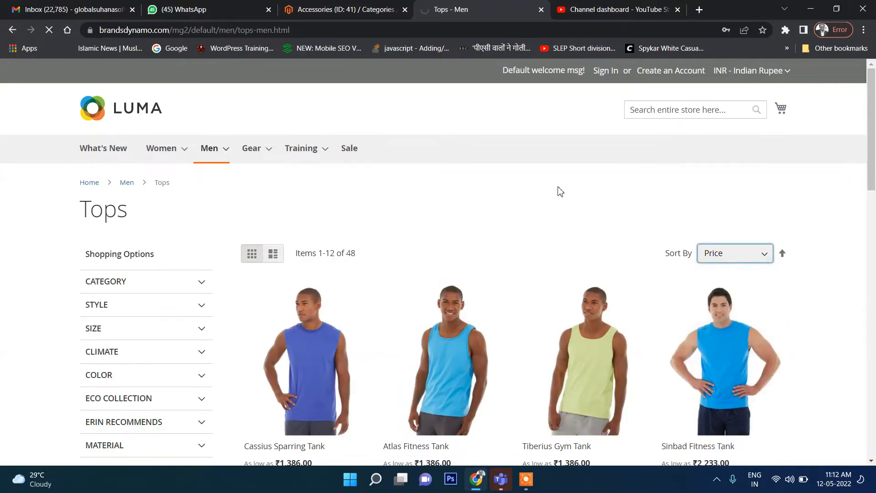
Step: Set the Accessories category's Default Product Listing Sort By to Price
click(342, 9)
click(444, 250)
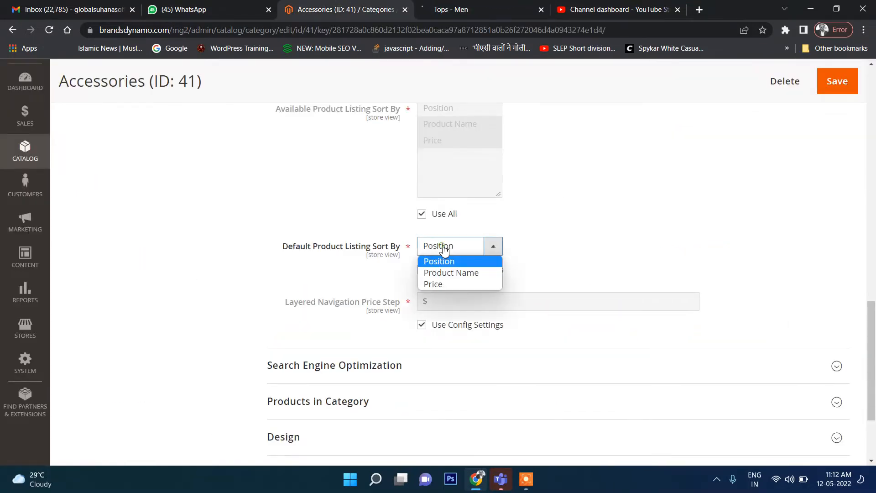
click(459, 284)
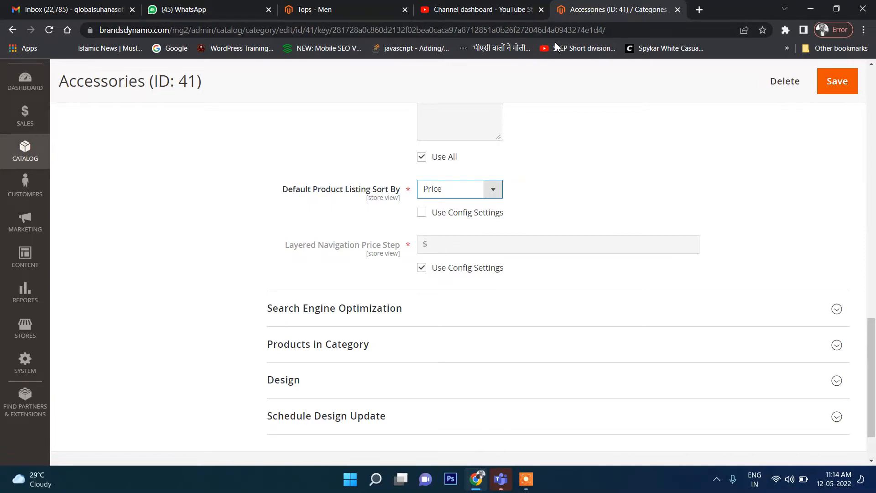
Step: Examine the Shopping Options filters on the storefront Tops page
click(502, 10)
click(347, 10)
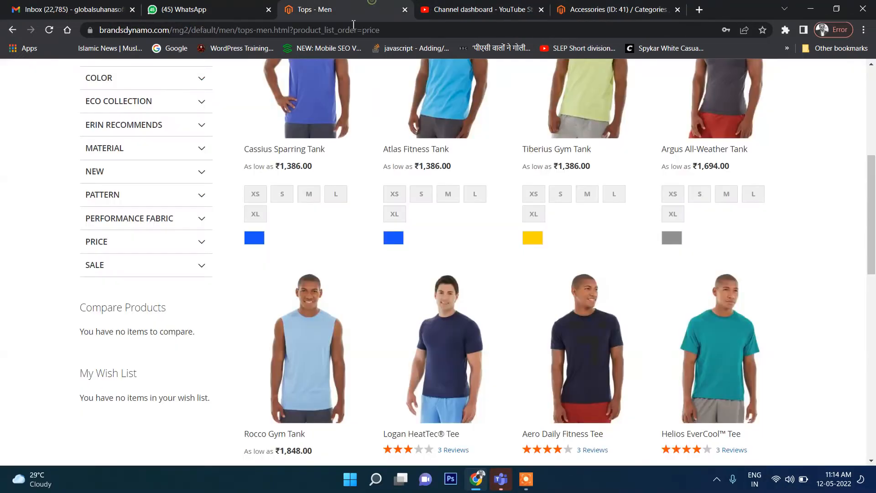
scroll(117, 228, up, 4)
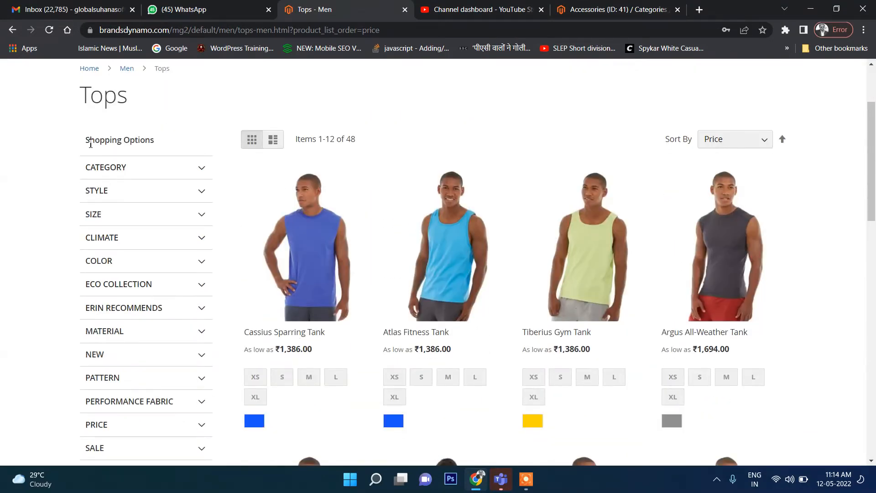
drag(87, 140, 163, 140)
click(163, 141)
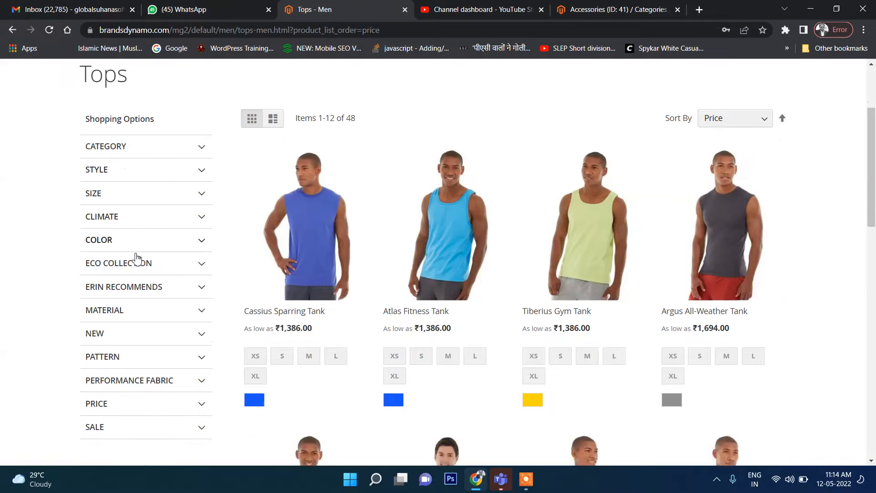
scroll(137, 257, down, 3)
scroll(98, 245, up, 3)
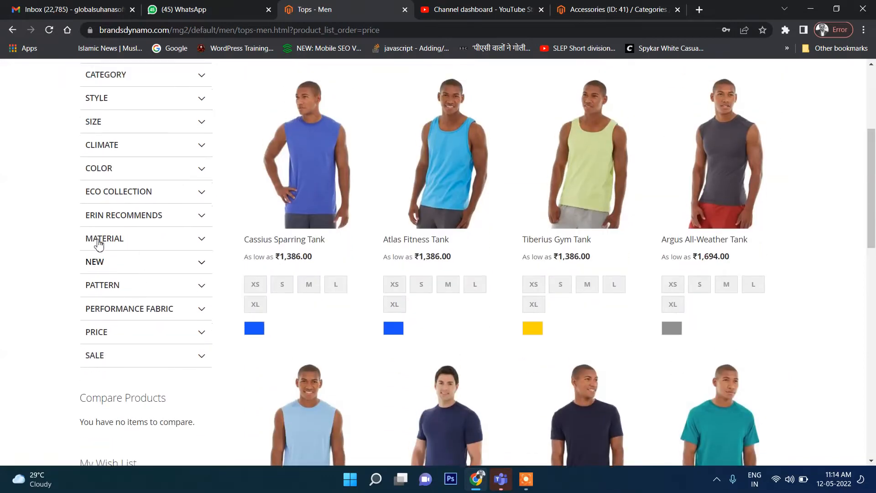
Step: Close the YouTube Studio page and keep the Accessories category settings open
click(492, 5)
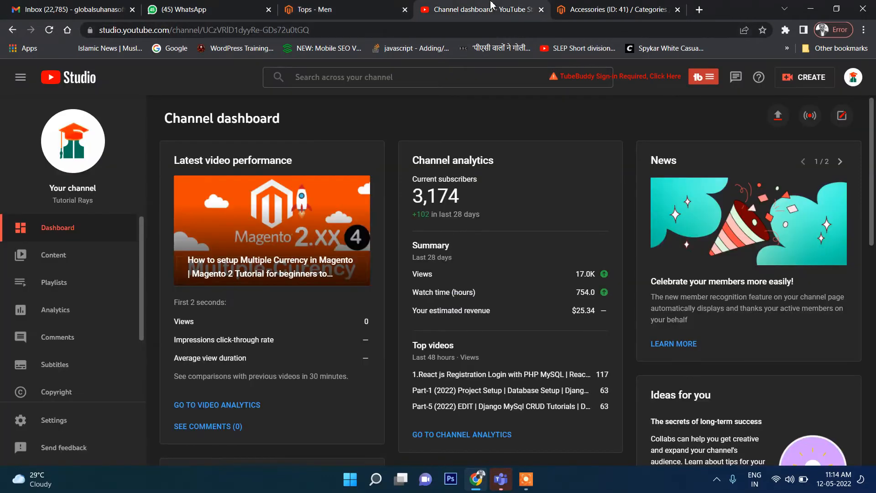
click(592, 7)
click(540, 9)
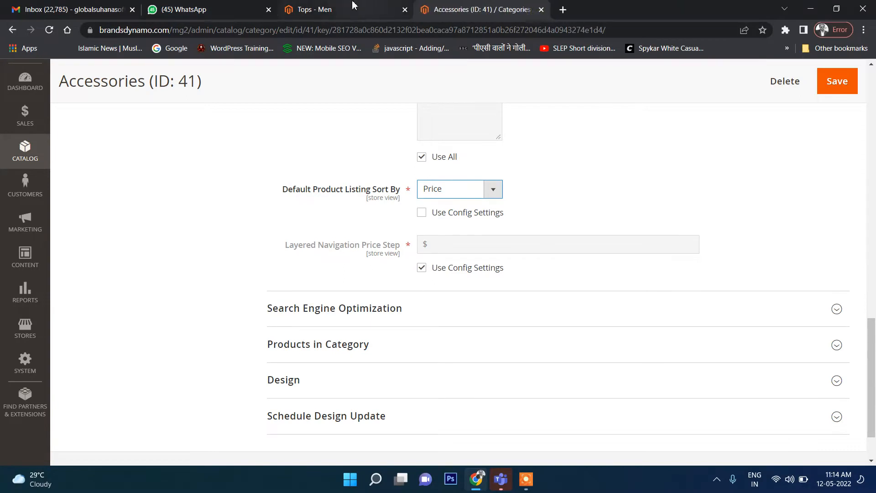
Step: Recheck the storefront Tops page, and set the Accessories category's Layered Navigation Price Step to 100 without config settings
click(333, 9)
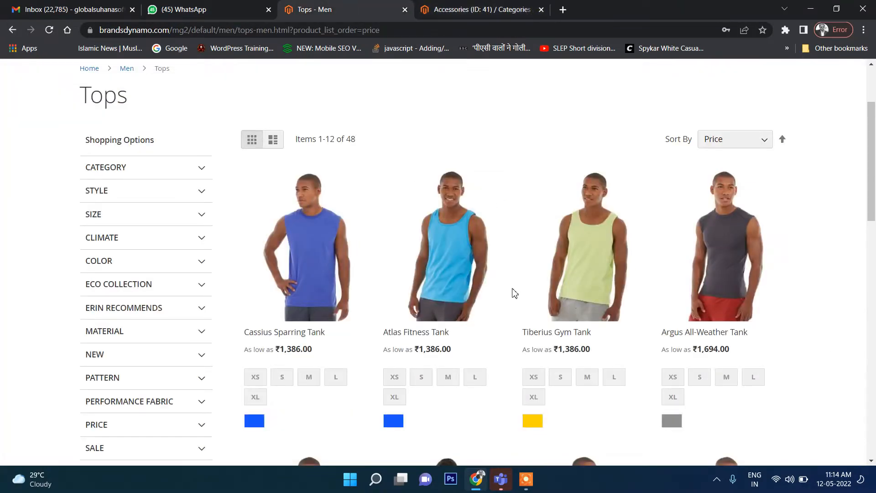
click(485, 6)
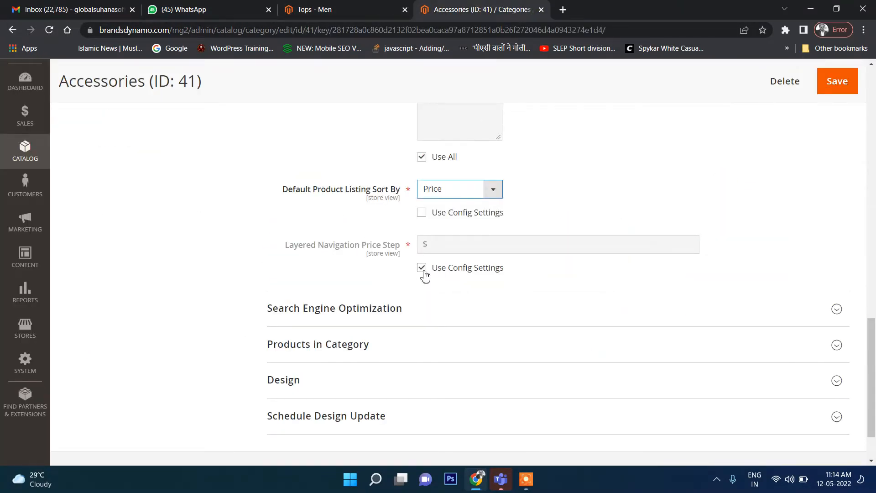
click(421, 268)
click(433, 246)
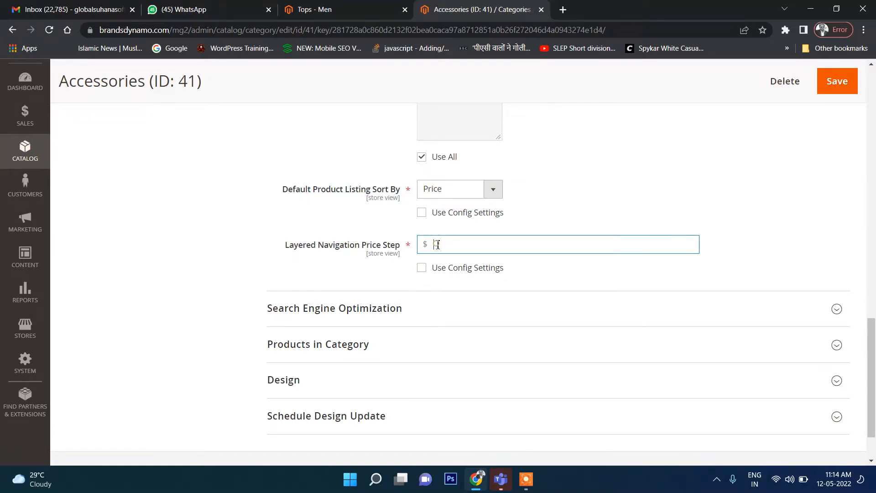
scroll(451, 248, down, 1)
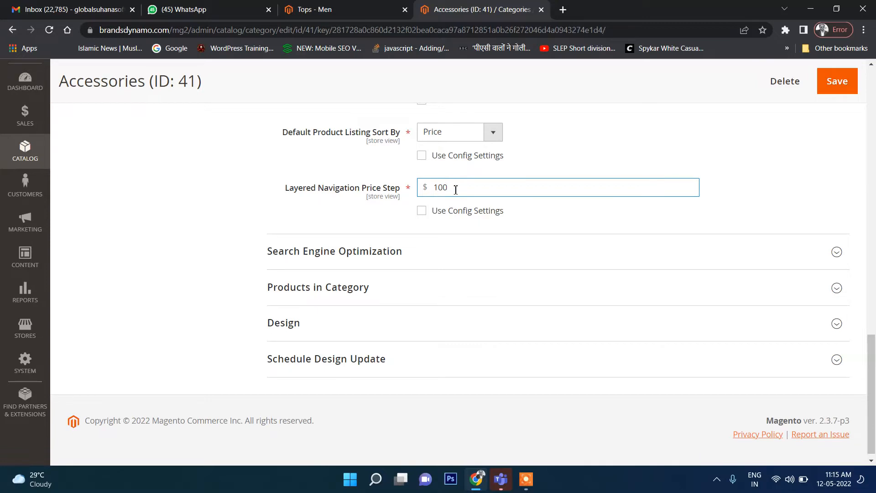
Step: Set the Accessories category's Layered Navigation Price Step to 10, leaving Use Config Settings off
double_click(436, 188)
text(10)
click(422, 212)
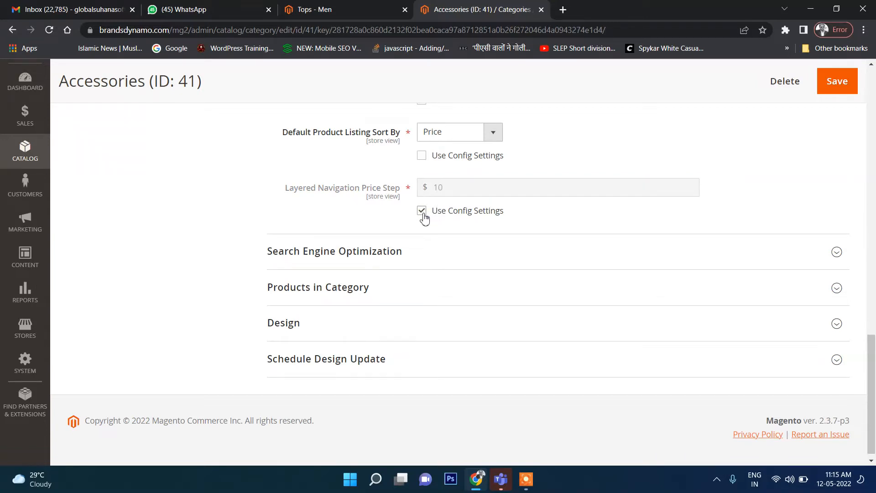
click(422, 211)
click(464, 183)
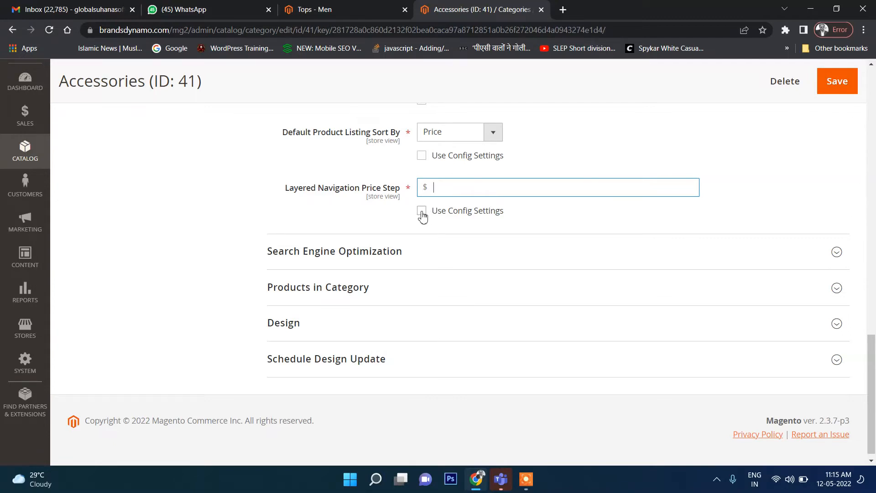
click(422, 217)
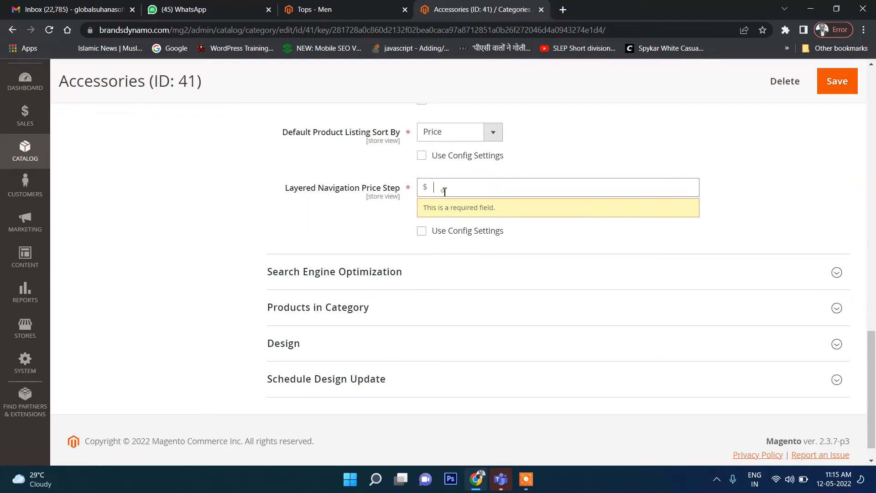
click(424, 237)
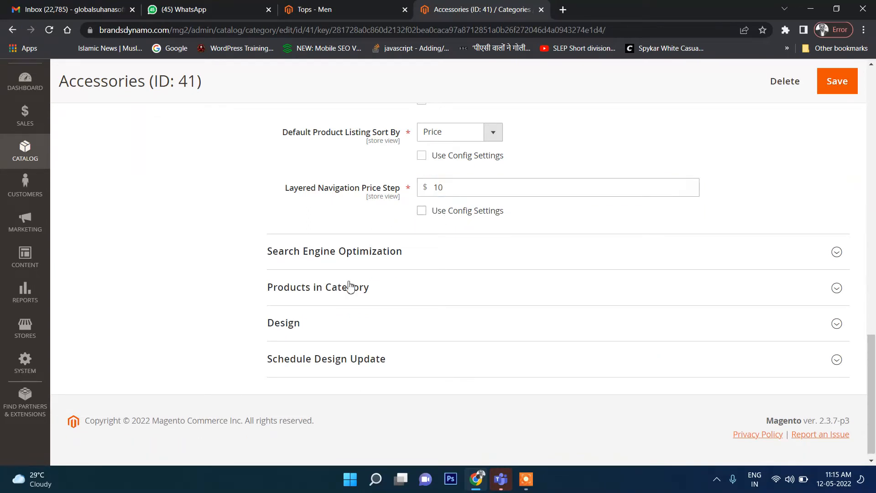
Step: Expand the category's Search Engine Optimization settings and save the Accessories category
click(336, 260)
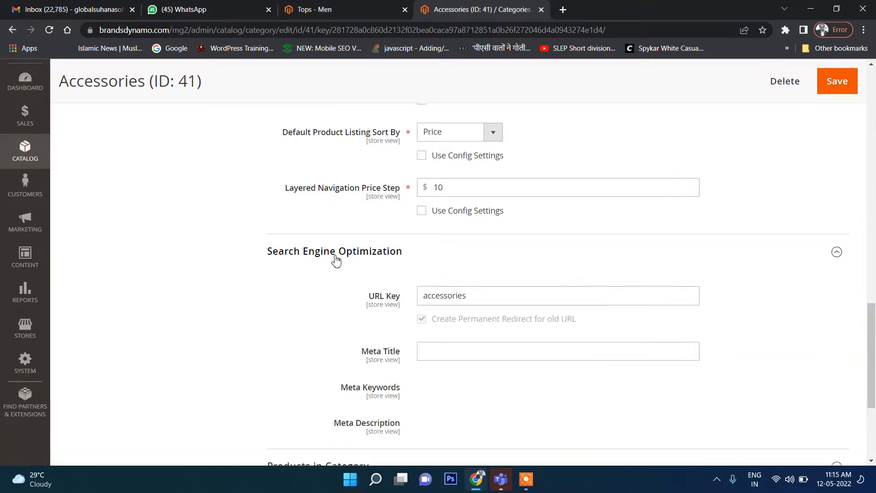
scroll(487, 264, down, 1)
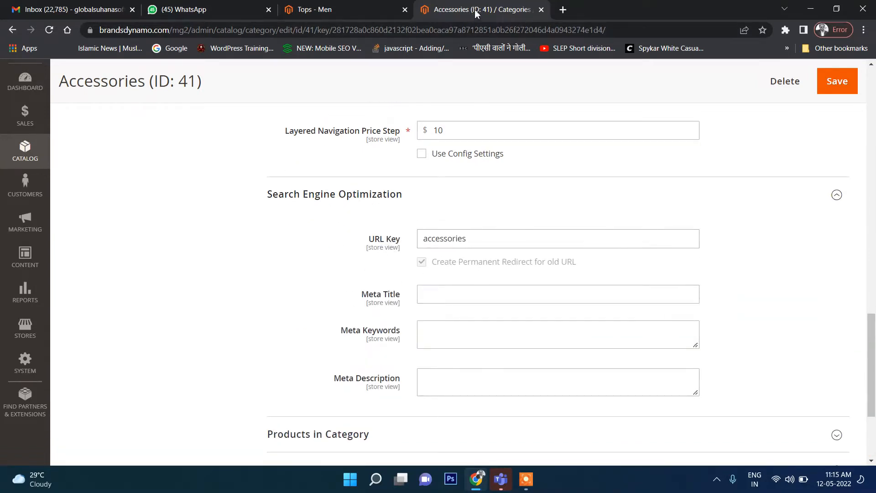
click(837, 81)
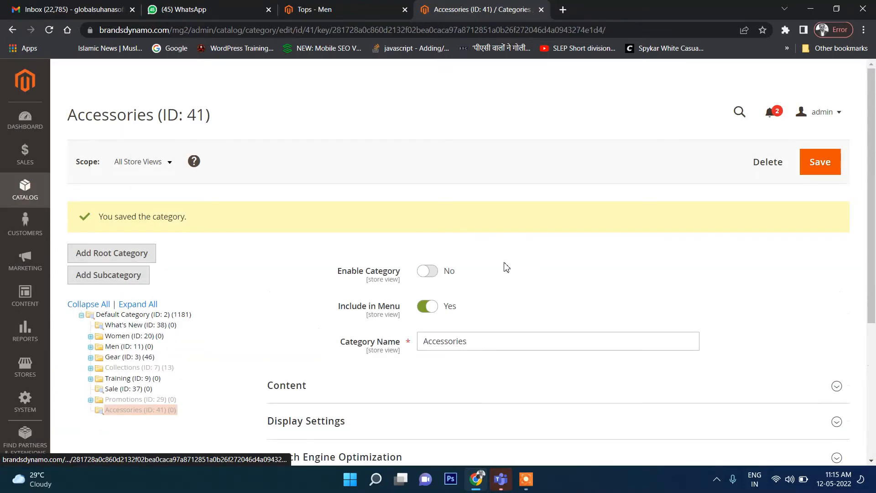
Step: Reopen the category's Search Engine Optimization settings, and check the storefront home page menu for Accessories
scroll(506, 267, down, 5)
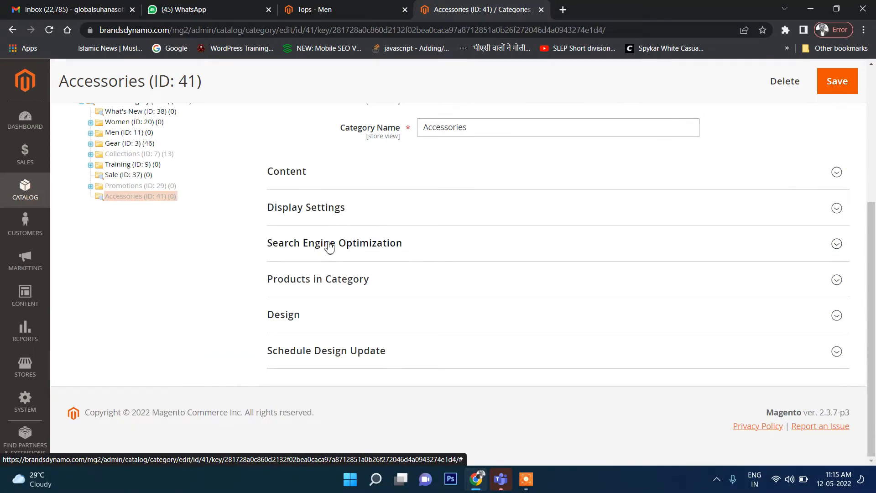
click(329, 247)
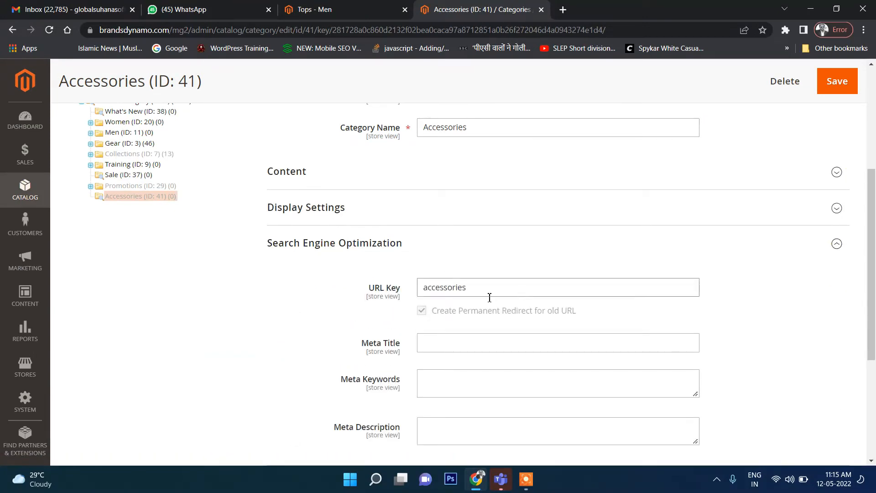
click(351, 9)
key(F5)
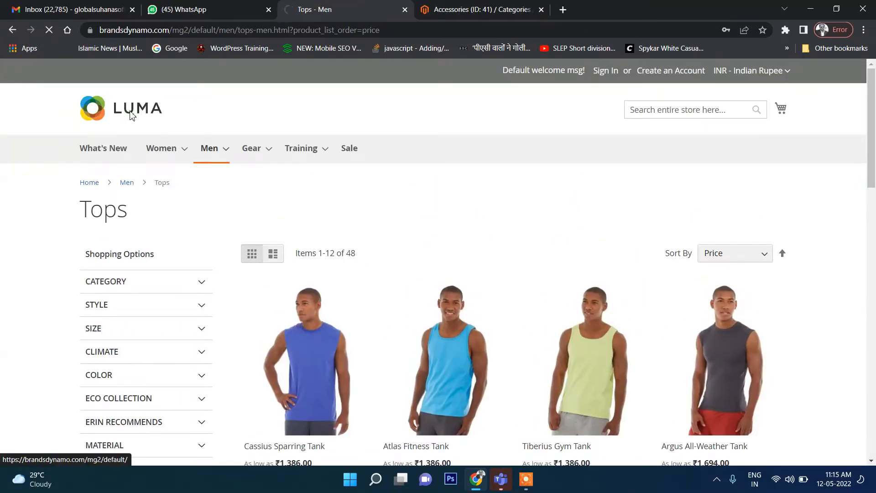
click(131, 114)
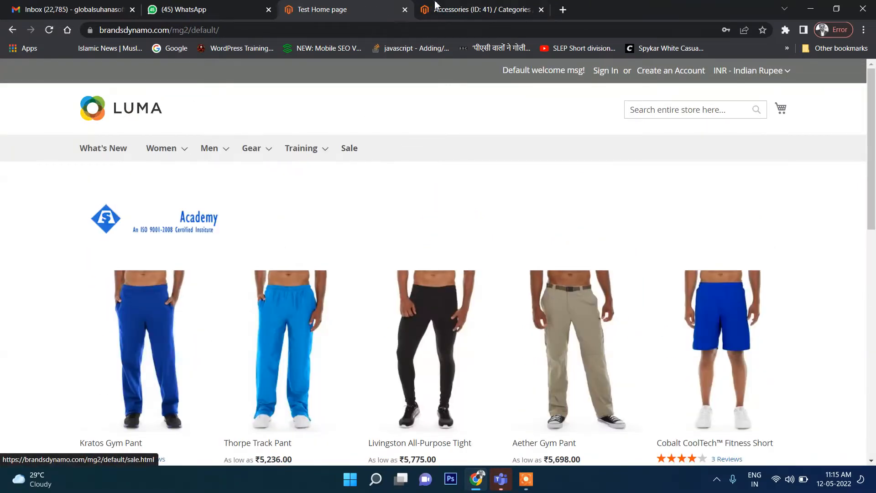
Step: Enable the Accessories category and save it
click(449, 8)
scroll(472, 237, up, 5)
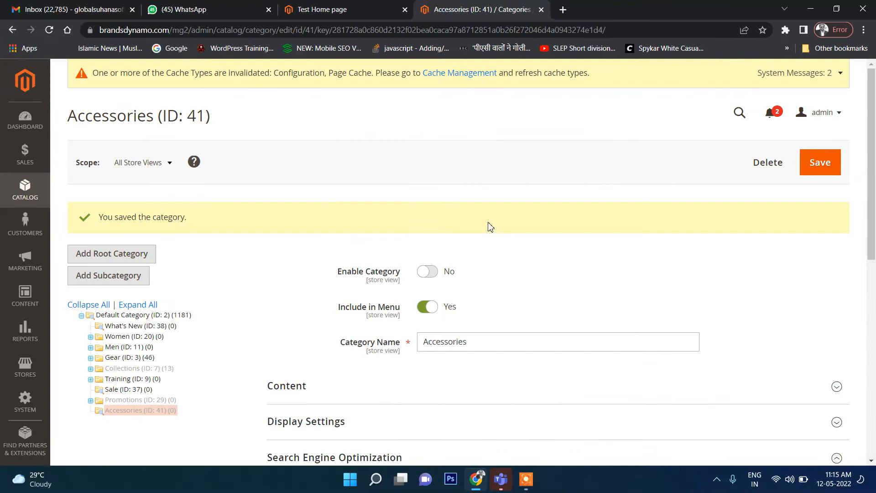
click(440, 278)
click(823, 162)
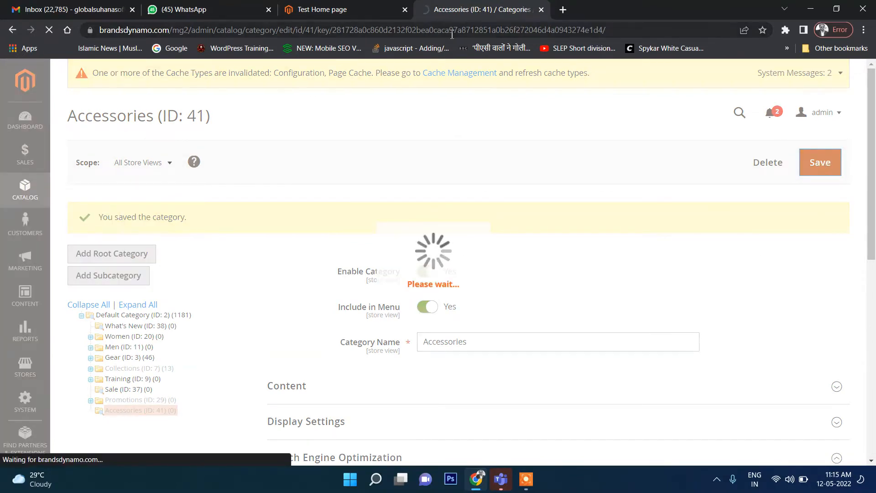
Step: Reload the storefront home page and check its navigation menu for the enabled Accessories category
scroll(514, 289, down, 5)
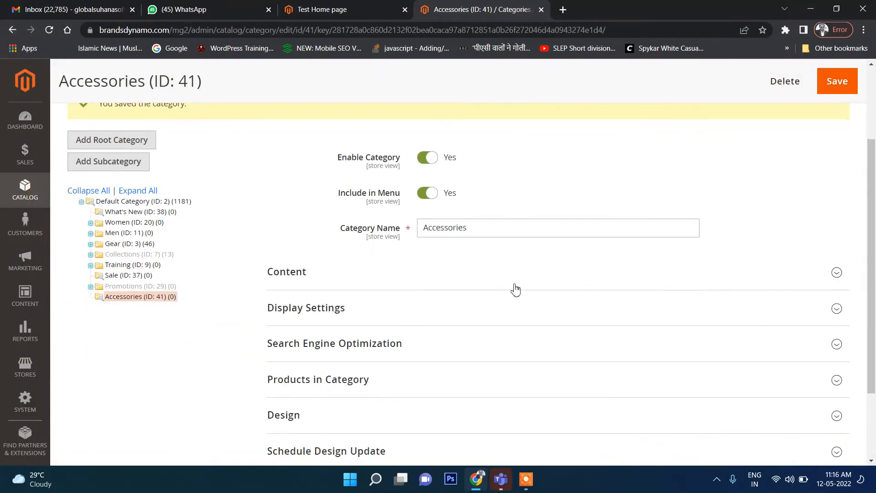
click(402, 6)
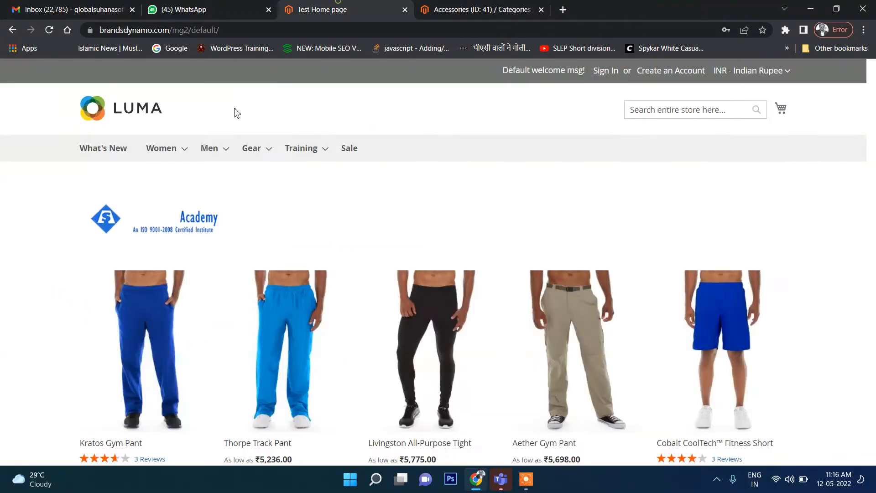
click(114, 116)
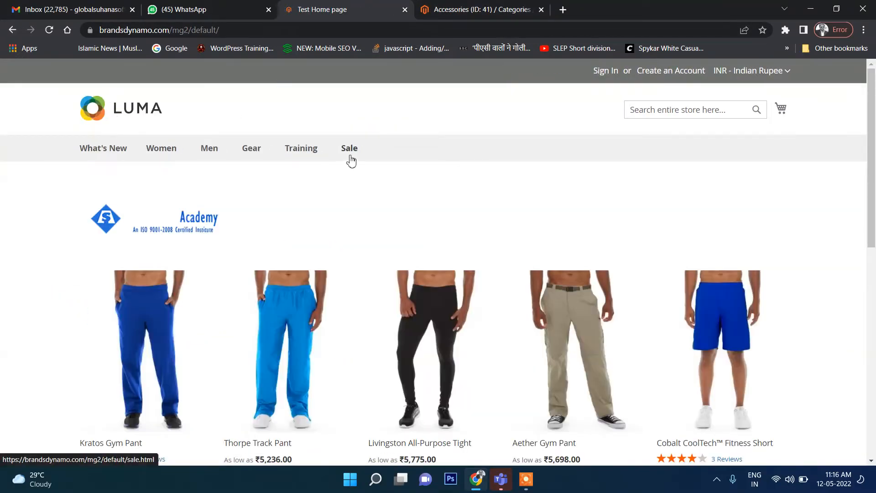
Step: Save the Accessories category again with Enable Category and Include in Menu both set to Yes
click(447, 6)
scroll(493, 274, up, 5)
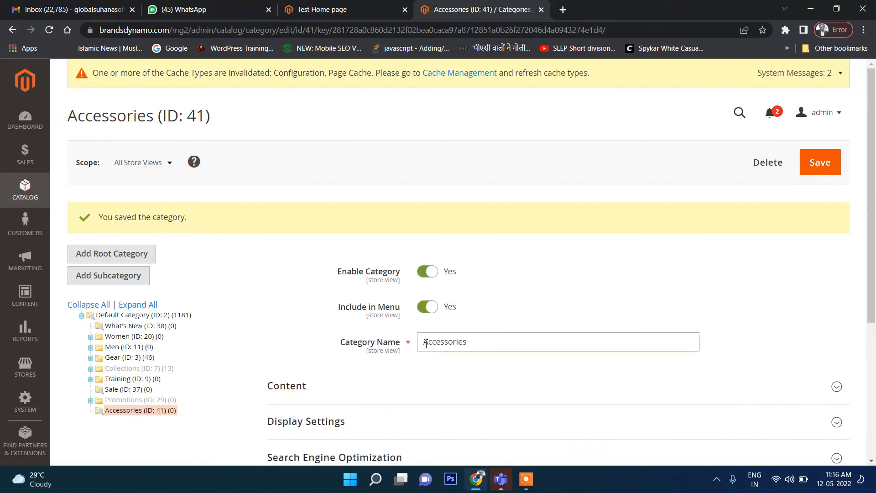
click(818, 162)
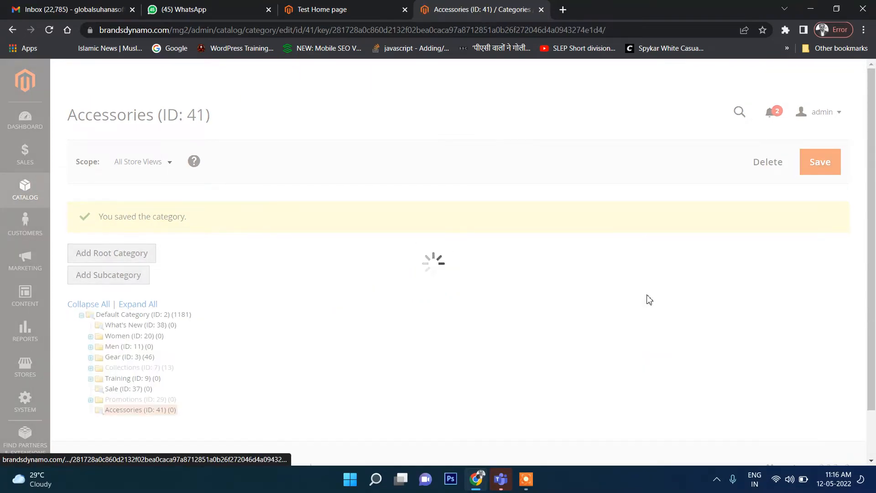
Step: Load the storefront from its base address brandsdynamo.com/mg2/ and look for Accessories on the home page
click(340, 9)
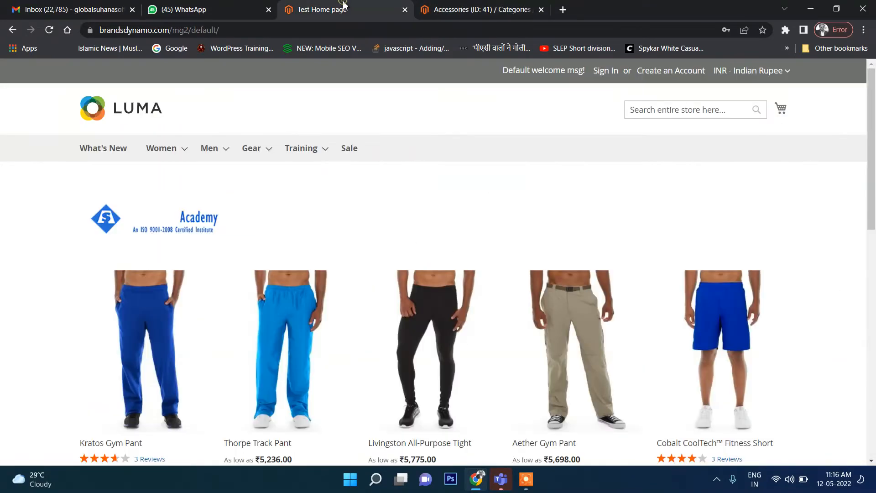
click(108, 114)
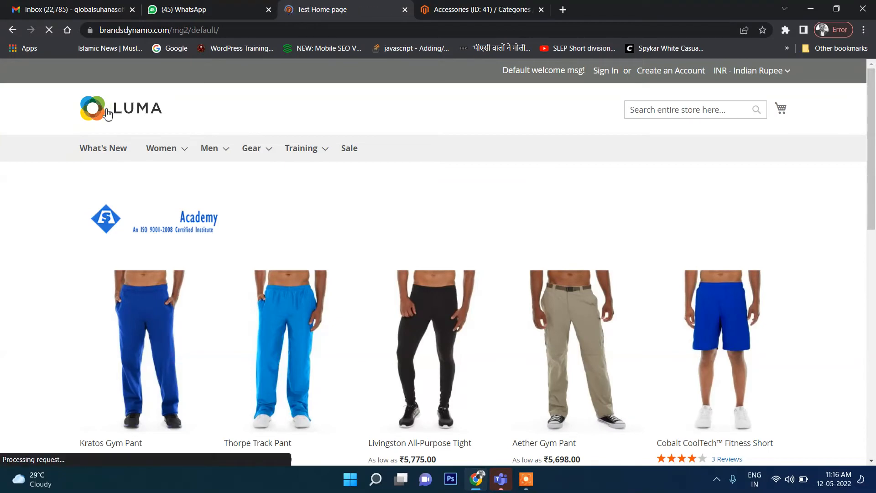
click(253, 30)
click(261, 30)
key(BackSpace)
key(BackSpace)
key(BackSpace)
key(BackSpace)
key(BackSpace)
key(BackSpace)
key(BackSpace)
key(BackSpace)
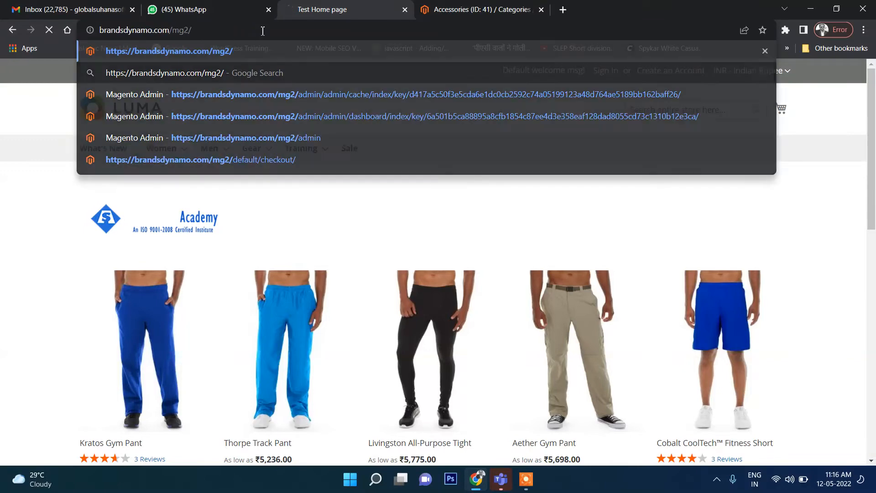
key(Return)
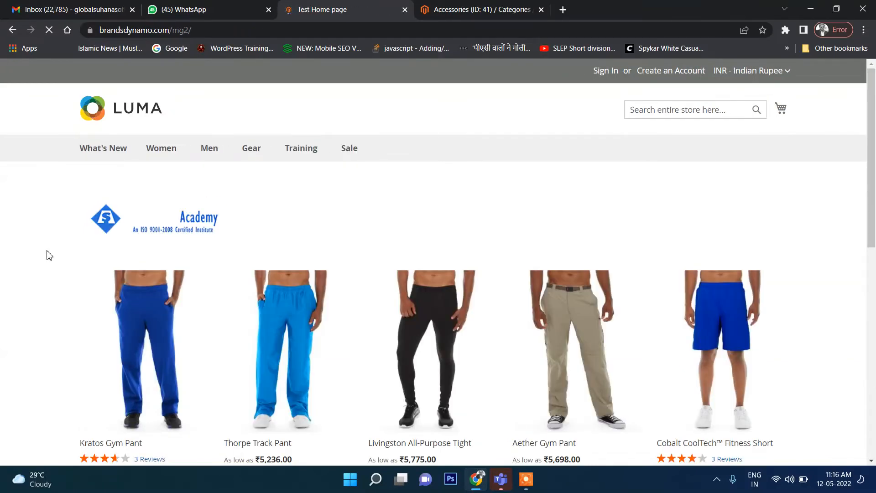
scroll(45, 276, down, 10)
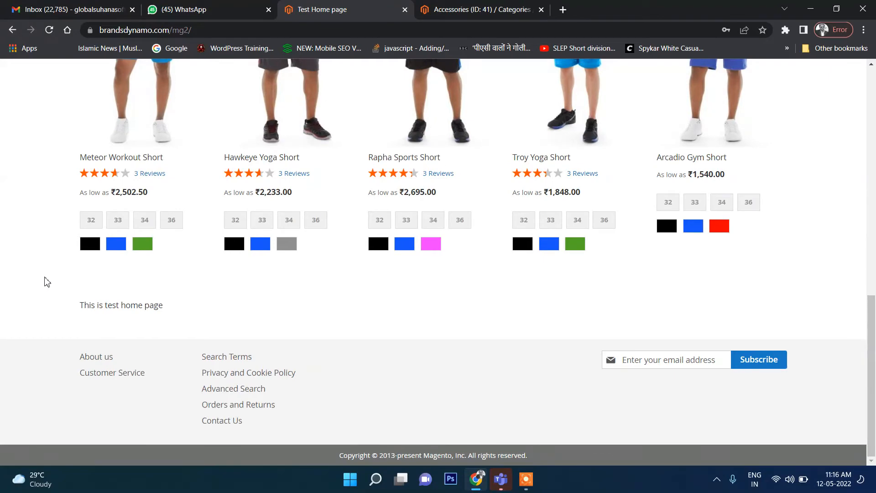
scroll(46, 282, up, 10)
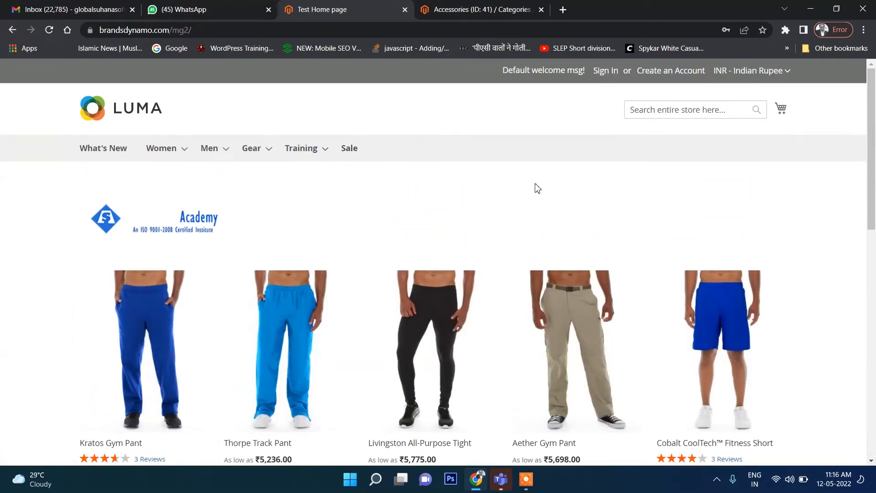
Step: Open Cache Management from the admin in a separate page and flush the Magento cache
key(ctrl+Tab)
middle_click(462, 74)
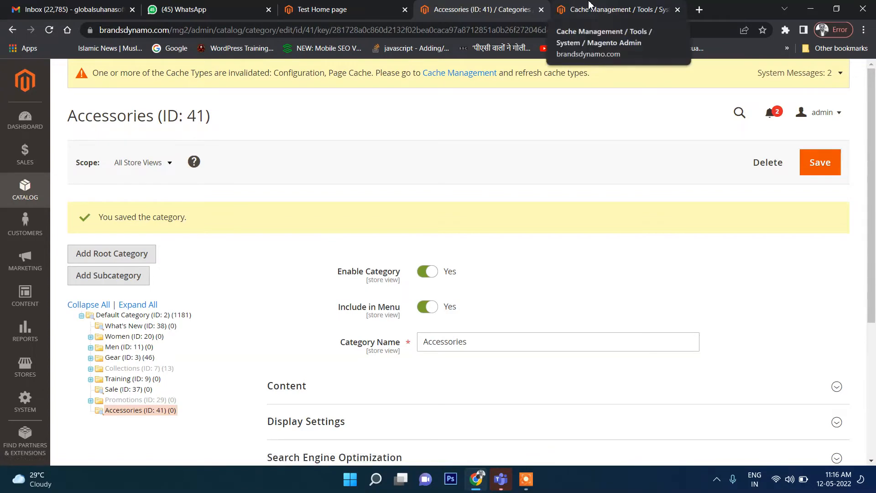
click(622, 5)
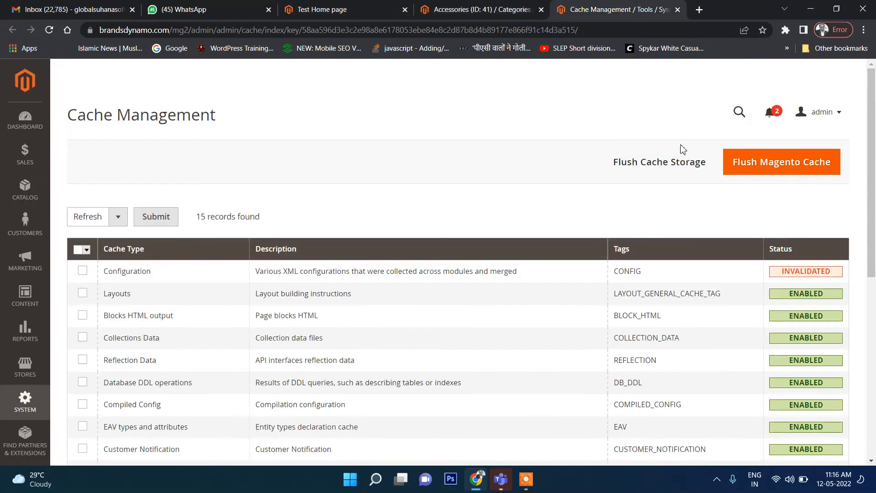
click(770, 171)
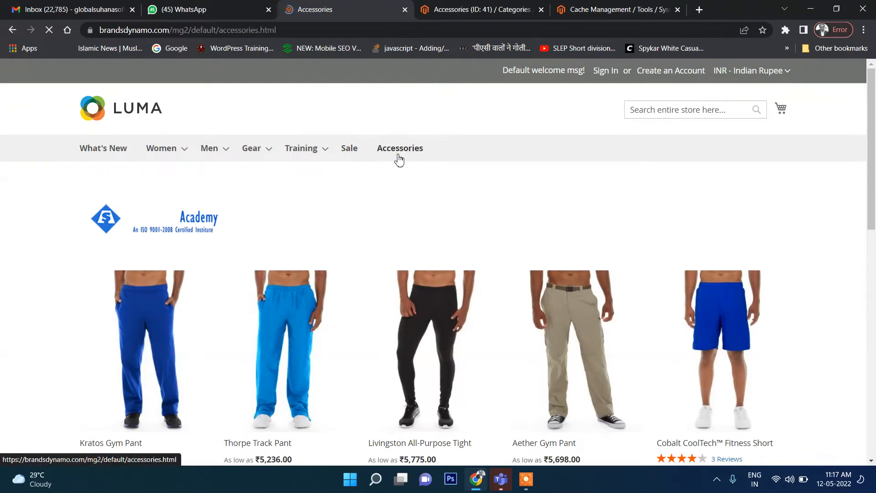
Step: Examine the storefront Accessories page and highlight the accessories.html part of its address
scroll(438, 219, down, 2)
scroll(437, 229, up, 2)
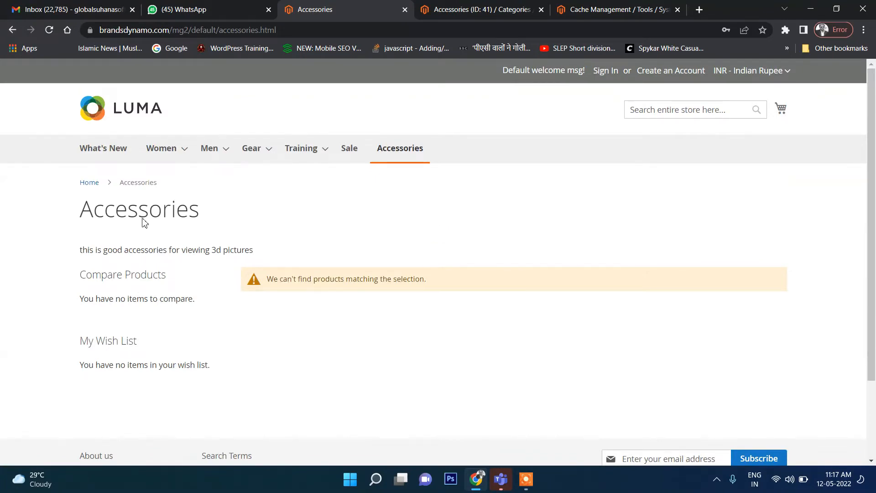
click(109, 104)
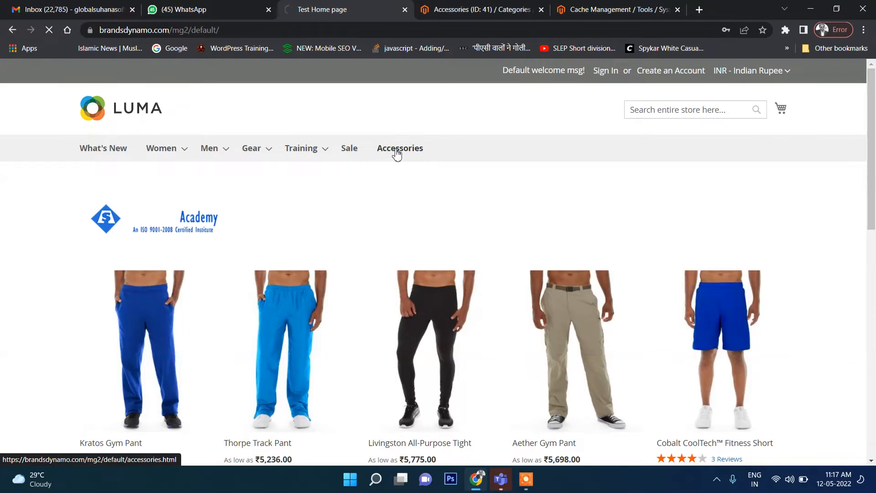
click(397, 154)
click(220, 31)
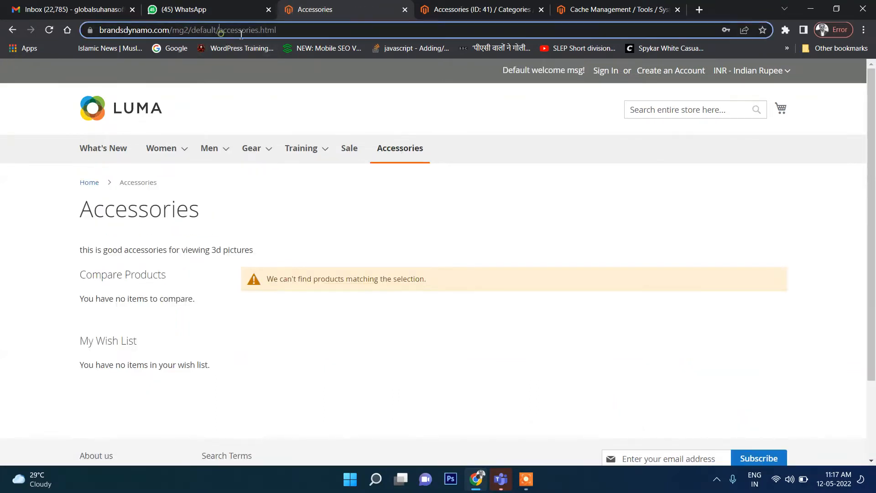
drag(241, 34, 327, 35)
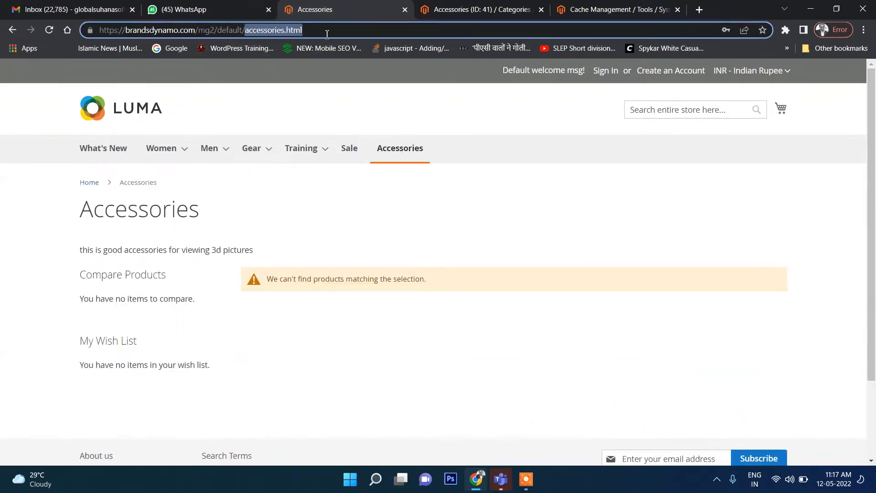
click(272, 33)
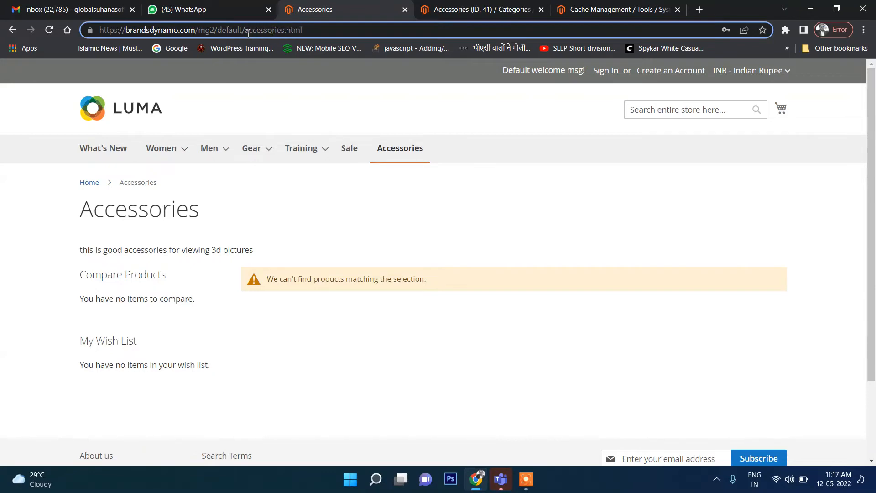
drag(245, 32, 416, 55)
Step: Return to the Accessories category in the admin and open its Search Engine Optimization settings to view the URL Key
click(491, 9)
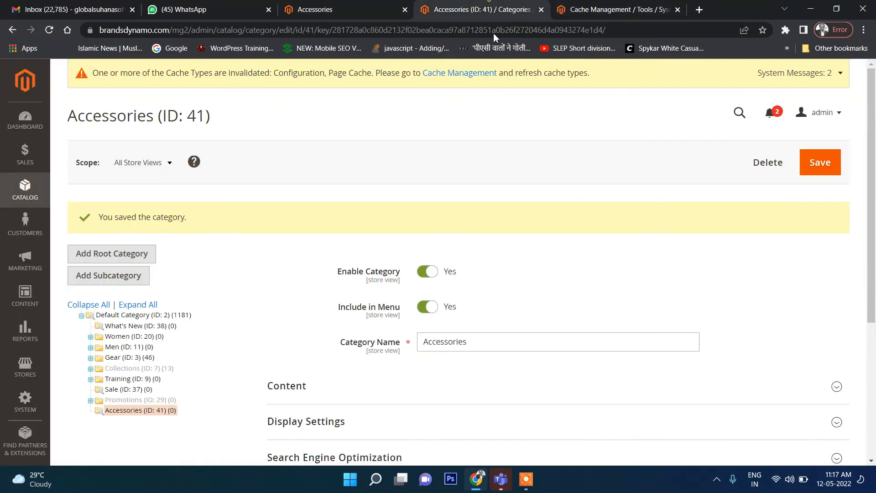
scroll(528, 297, down, 5)
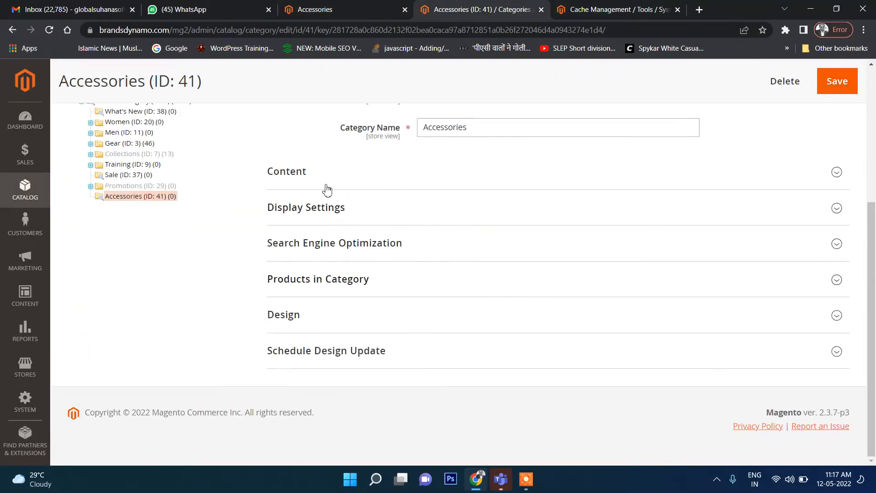
click(305, 249)
scroll(288, 270, down, 1)
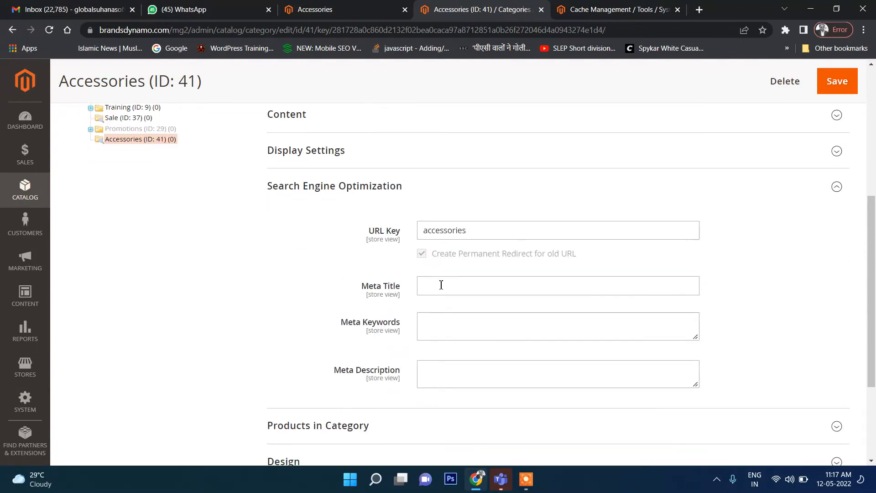
Step: Enter "All kinds of Accessories are available here" as the meta title and "Accessories , Fancy Accessories," as the meta keywords
click(442, 285)
text(All)
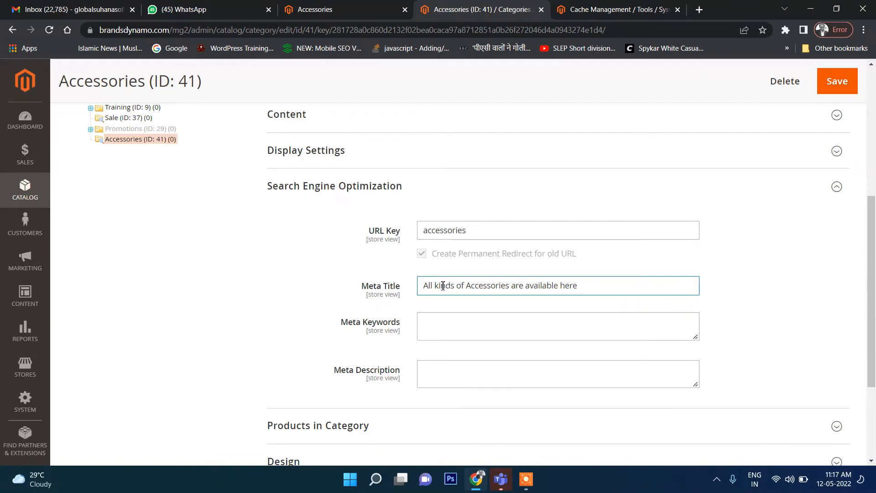
click(442, 332)
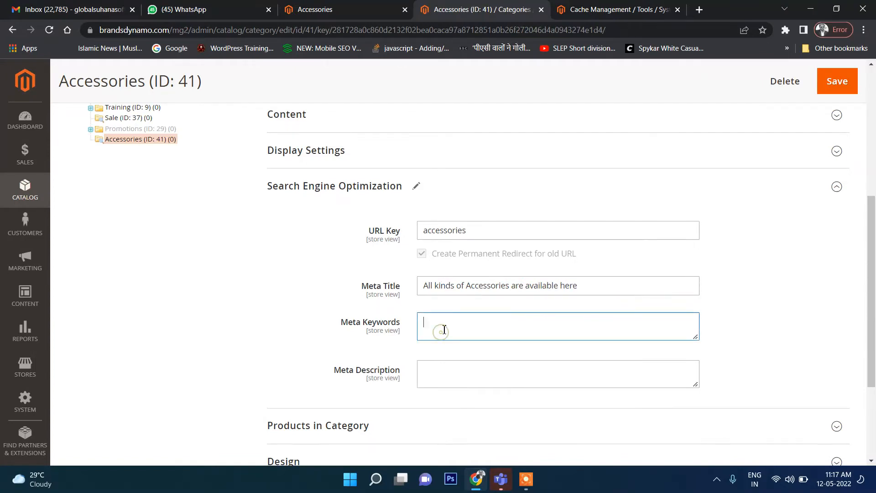
text(Accessories , Fancy A)
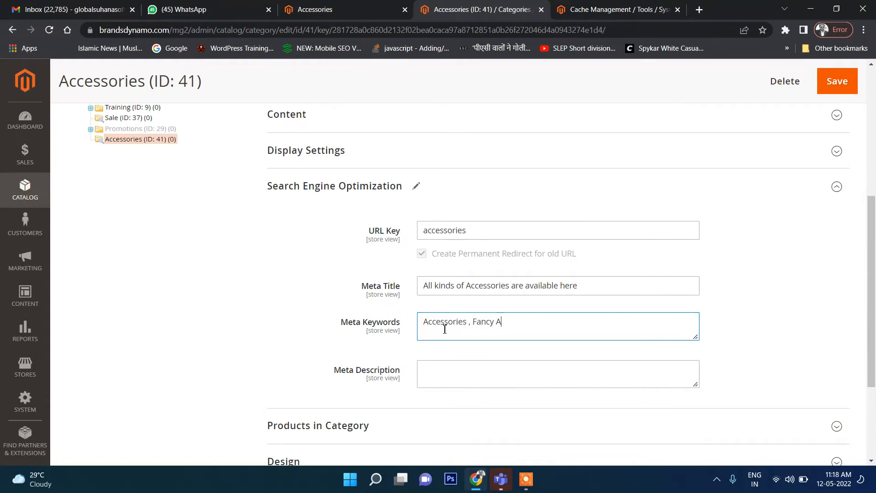
text(ccessories,)
Step: Copy the meta title text into the Meta Description and save the Accessories category
click(475, 371)
click(594, 287)
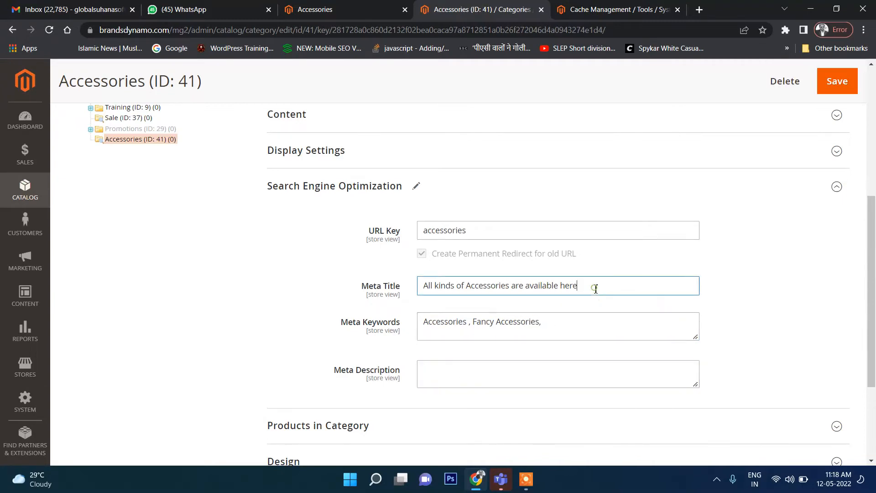
key(ctrl+a)
key(ctrl+c)
click(502, 374)
key(ctrl+v)
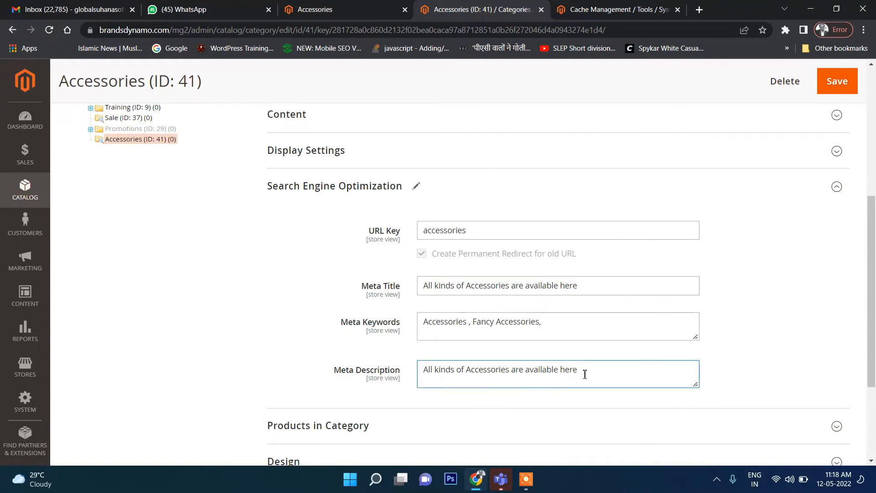
scroll(523, 369, down, 1)
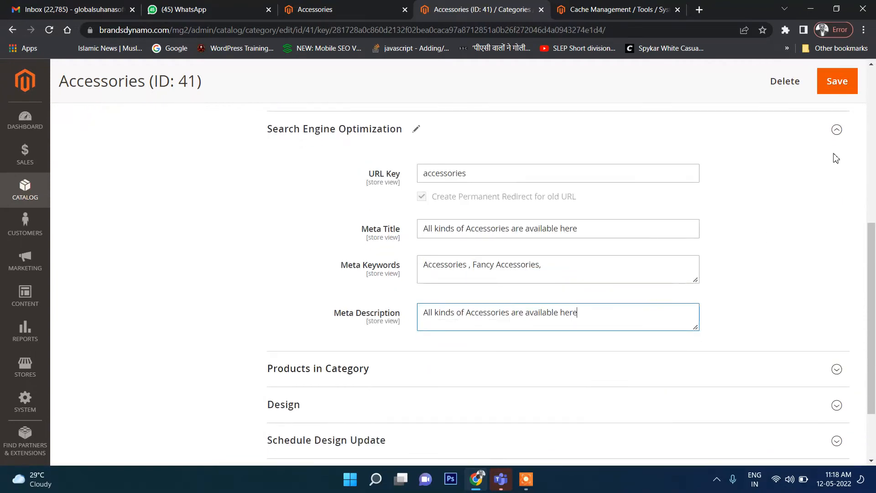
click(837, 84)
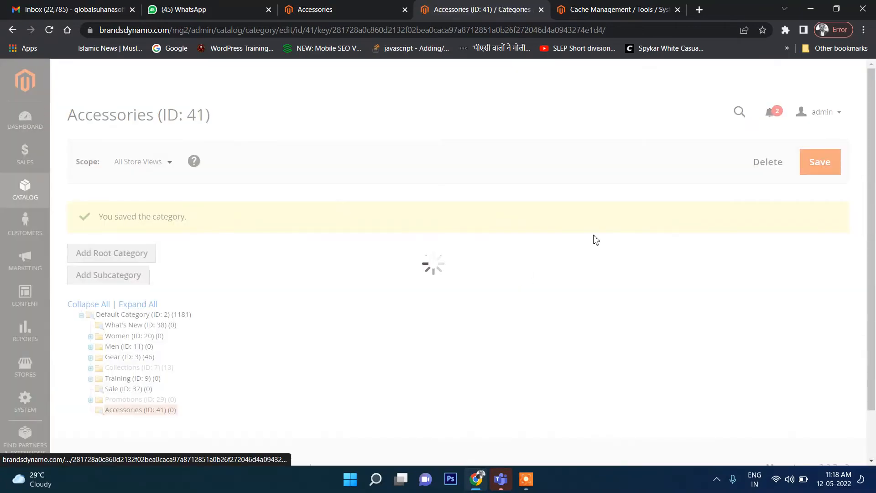
Step: Reopen the category's Search Engine Optimization settings to check the saved meta values
scroll(549, 238, down, 5)
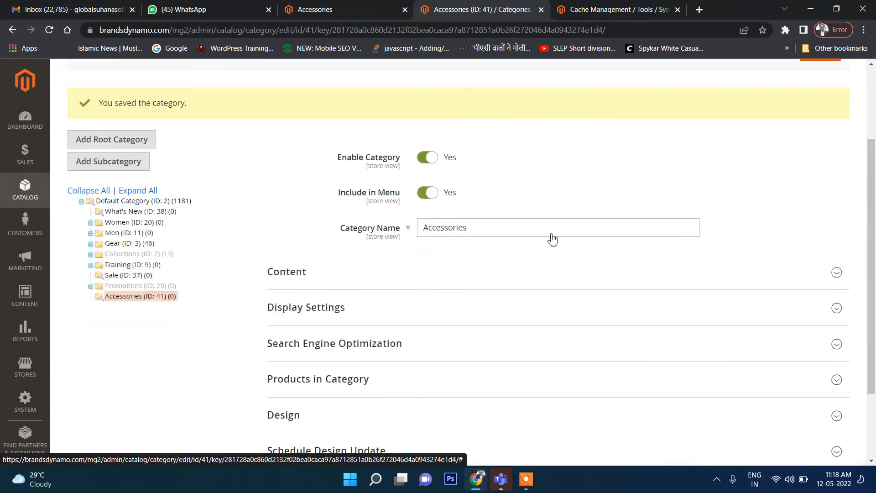
click(324, 244)
scroll(484, 251, down, 4)
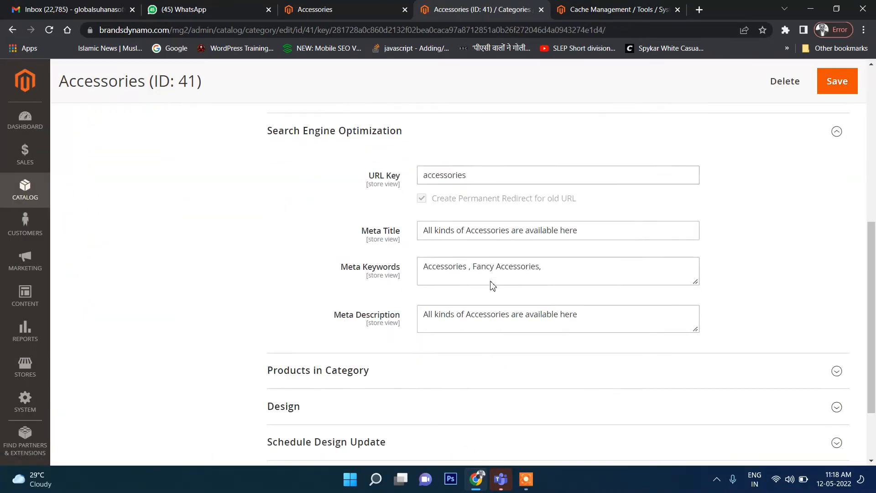
Step: Reload the storefront Accessories page and compare its page title with the Meta Title in the admin
click(353, 6)
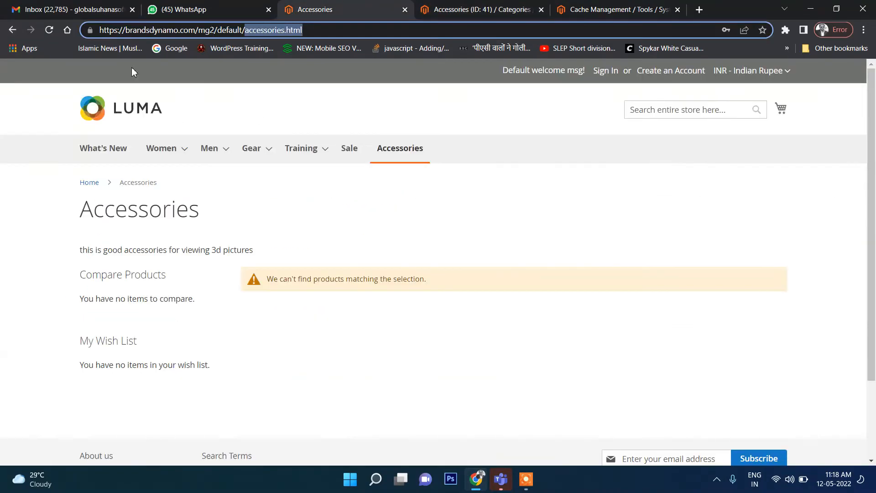
click(48, 30)
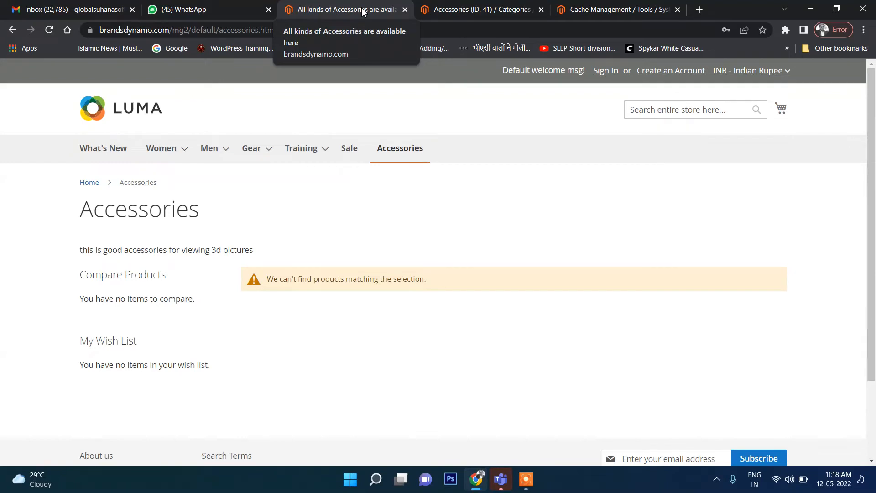
click(479, 9)
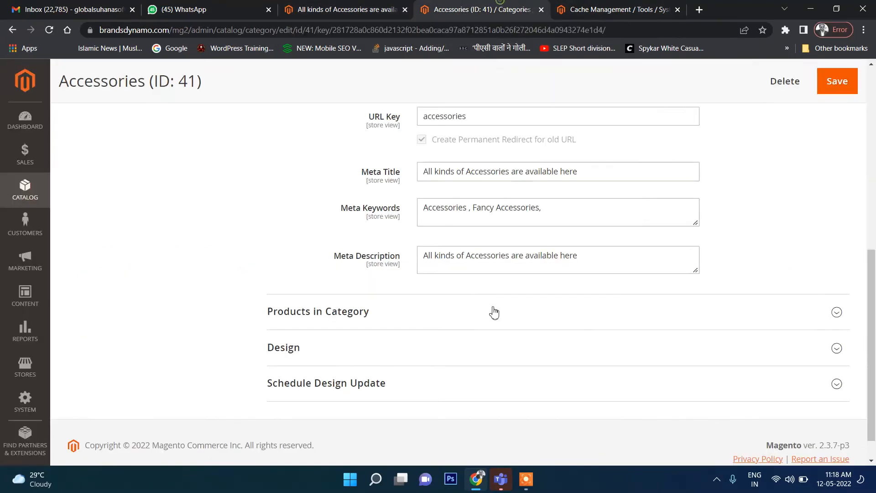
Step: View the storefront Accessories page's source, highlight its meta title, description and keywords tags, and close the source
click(341, 8)
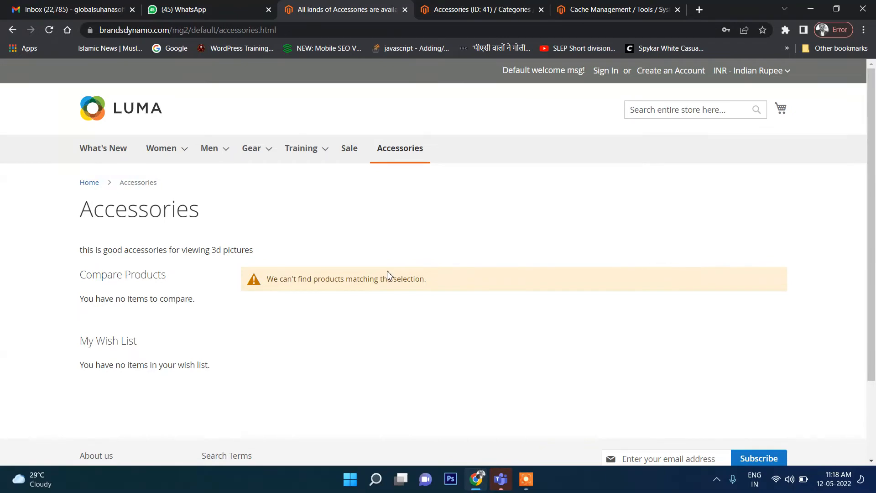
key(ctrl+u)
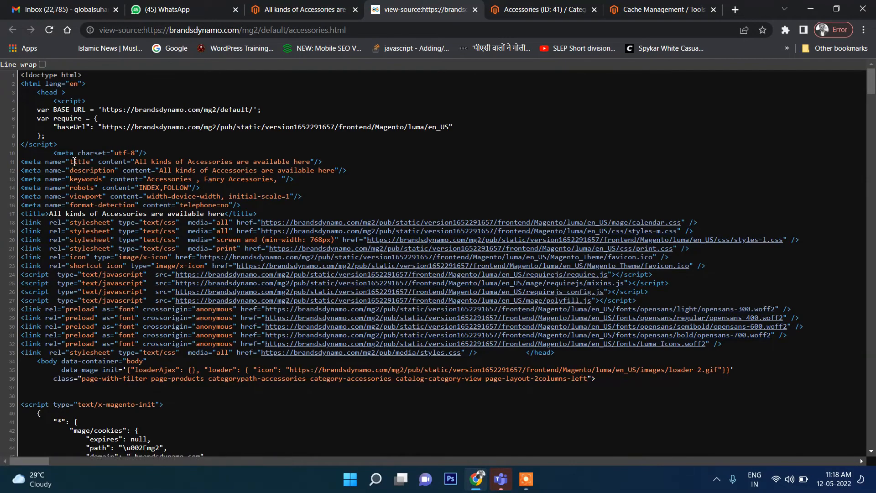
drag(72, 161, 87, 161)
drag(168, 171, 346, 170)
click(347, 170)
drag(93, 181, 21, 181)
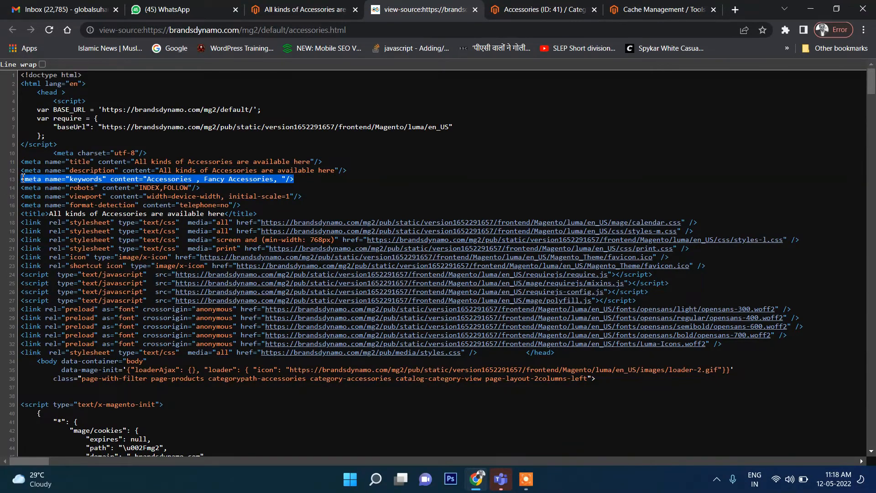
click(20, 178)
click(475, 10)
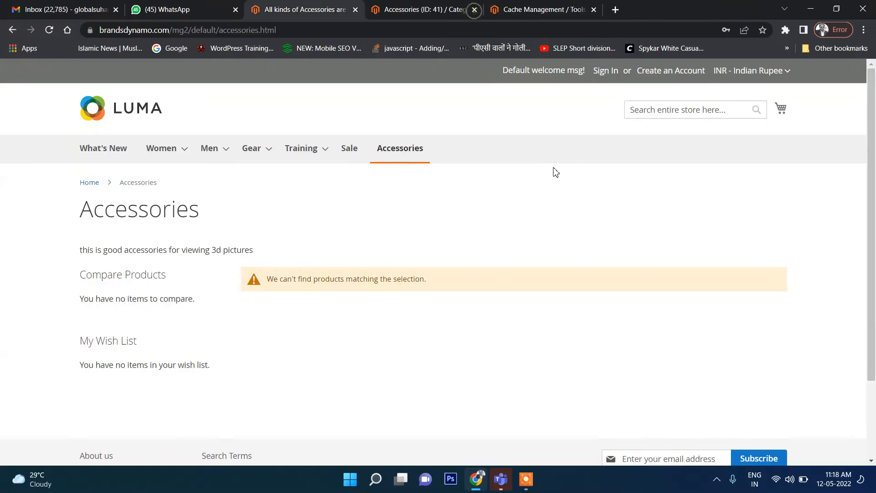
Step: Return to the Accessories category in the admin and examine its Products in Category section
click(479, 8)
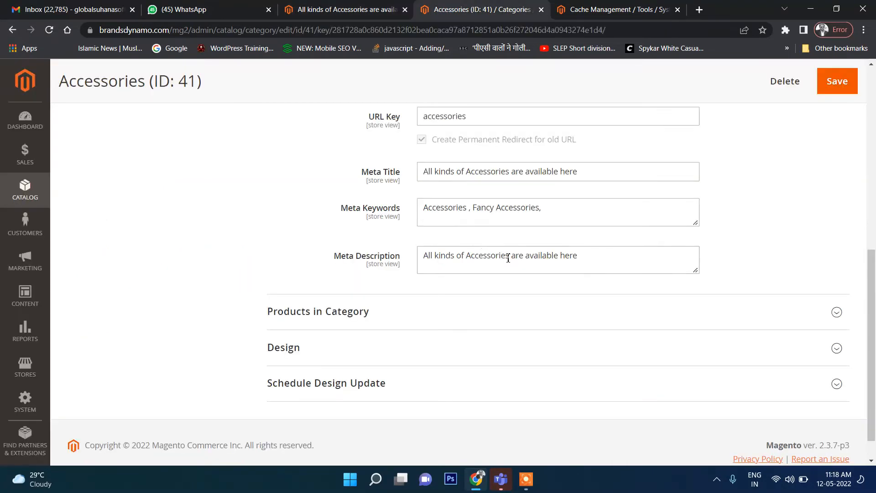
scroll(508, 258, down, 1)
scroll(506, 259, up, 4)
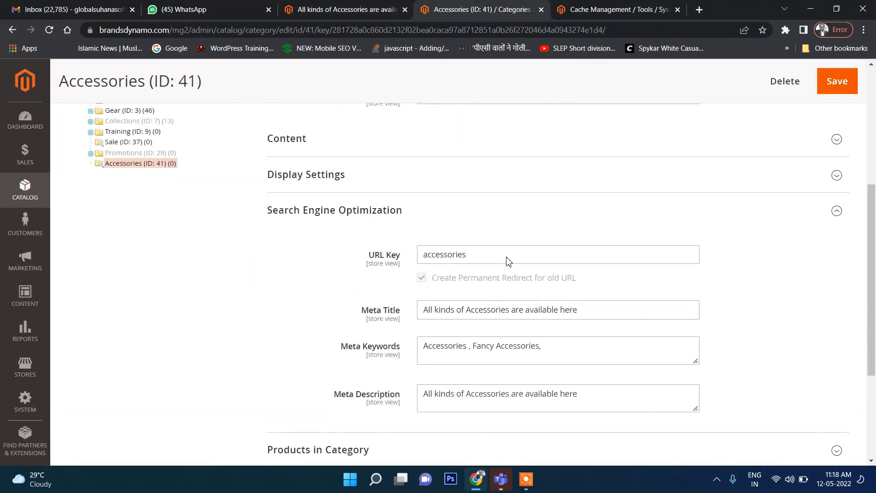
scroll(506, 258, down, 4)
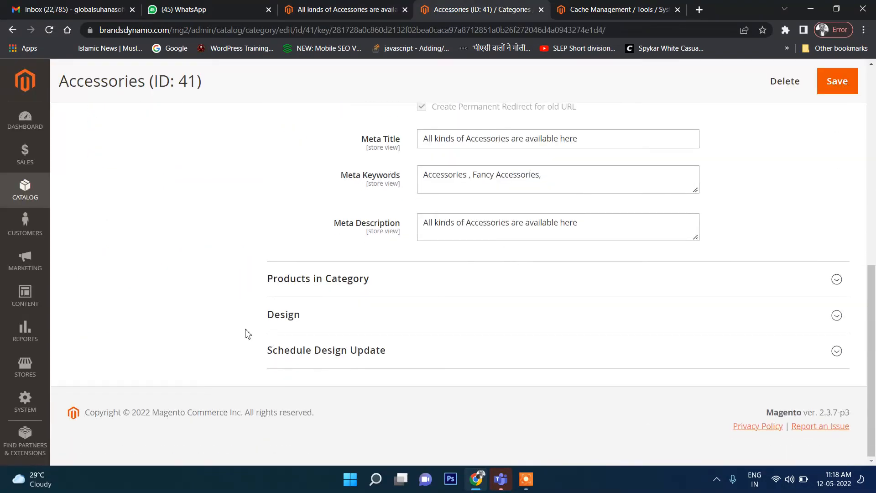
click(321, 282)
scroll(235, 257, down, 4)
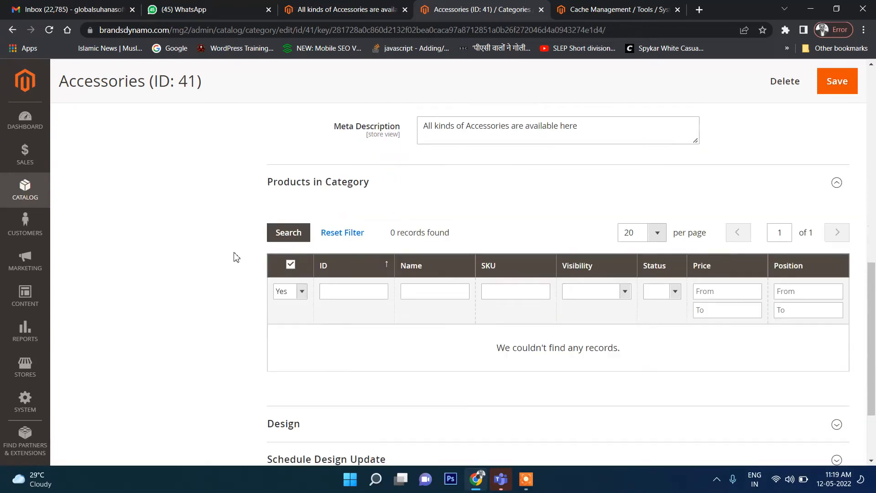
scroll(232, 258, up, 1)
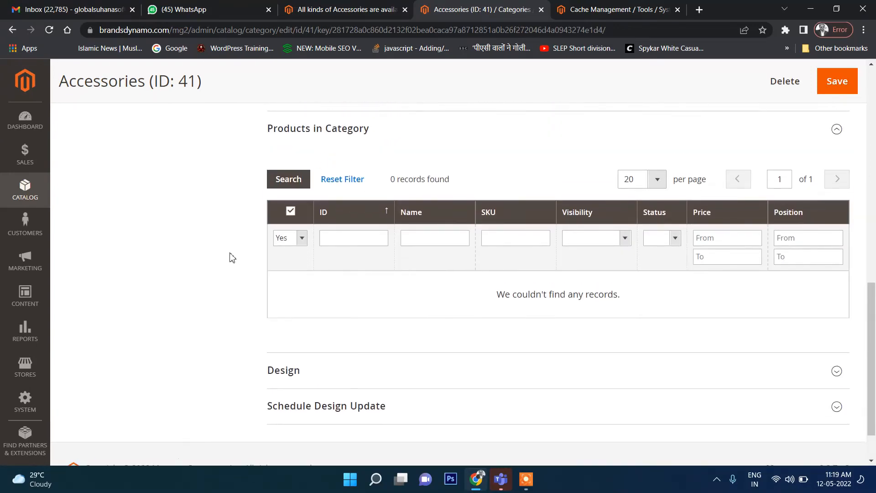
scroll(231, 256, up, 1)
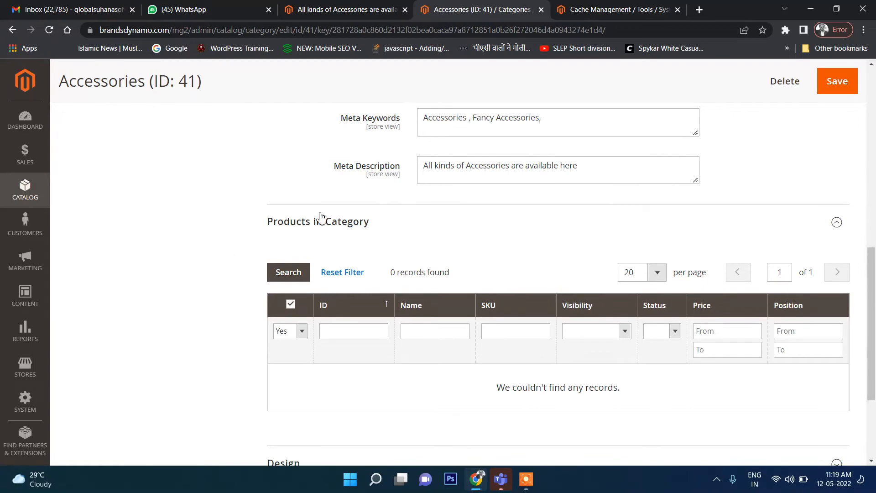
scroll(391, 251, up, 1)
scroll(373, 274, down, 2)
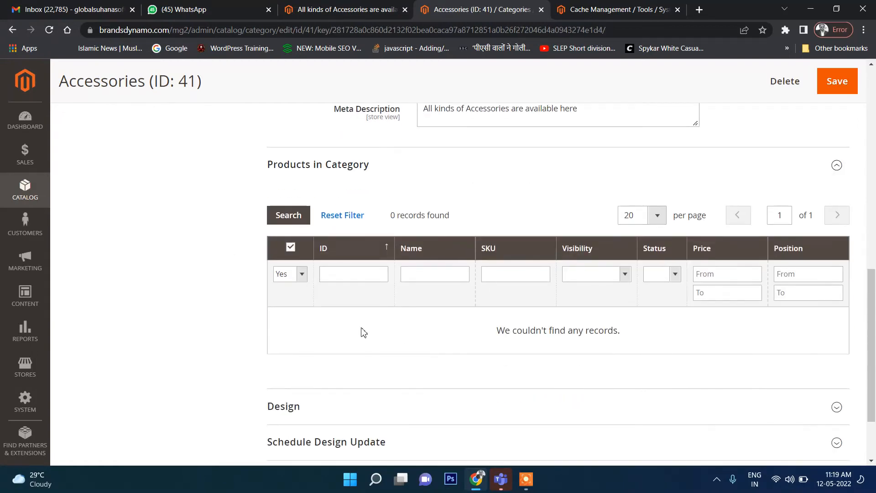
scroll(502, 273, up, 1)
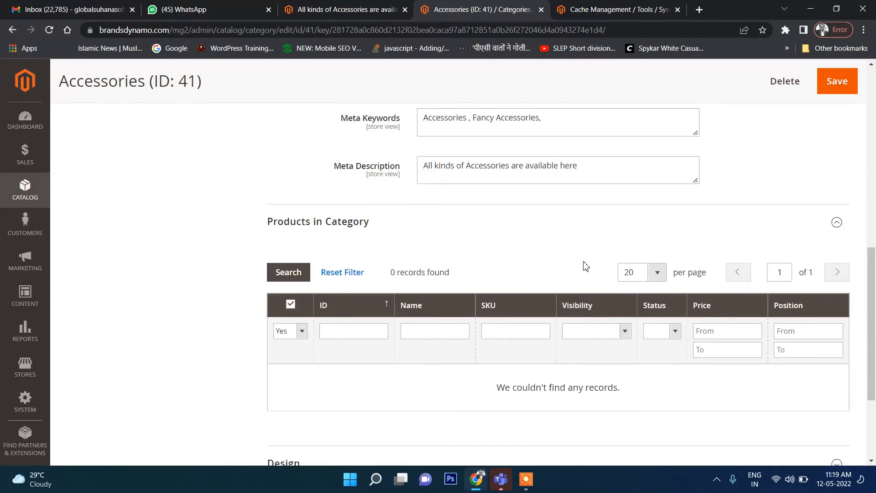
scroll(575, 264, down, 2)
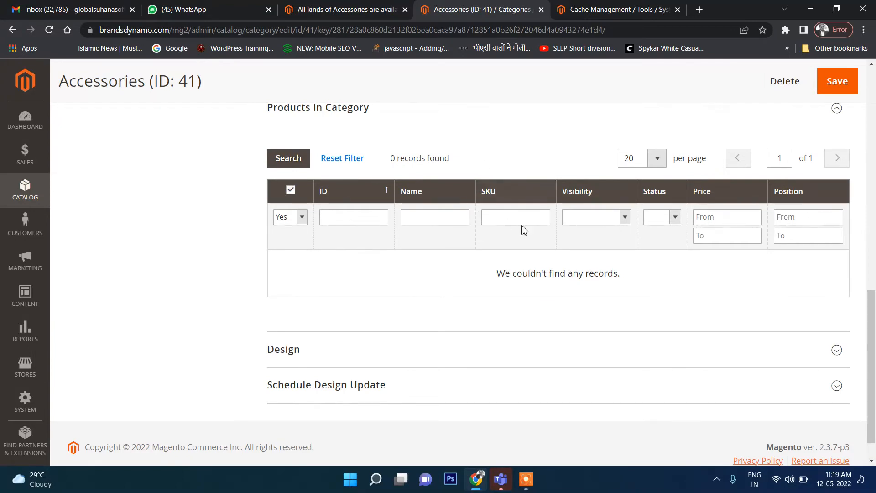
scroll(456, 219, down, 1)
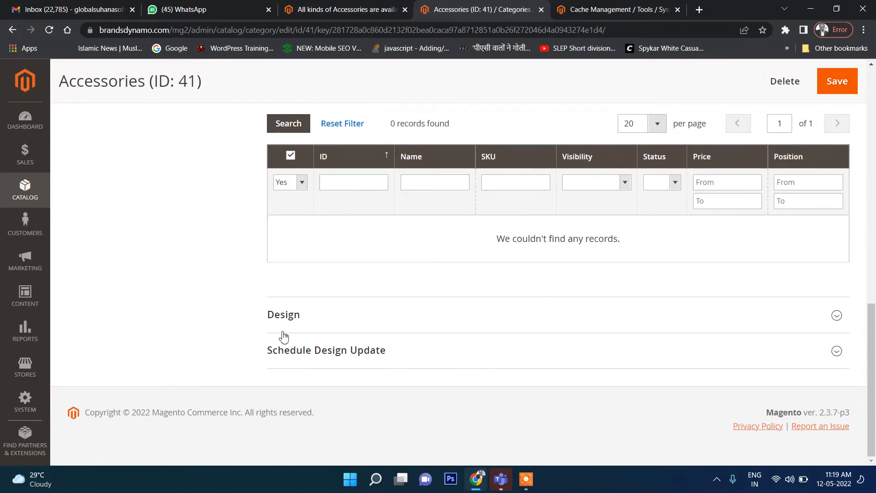
Step: Open the Design settings of the Accessories category
click(306, 306)
scroll(547, 266, down, 2)
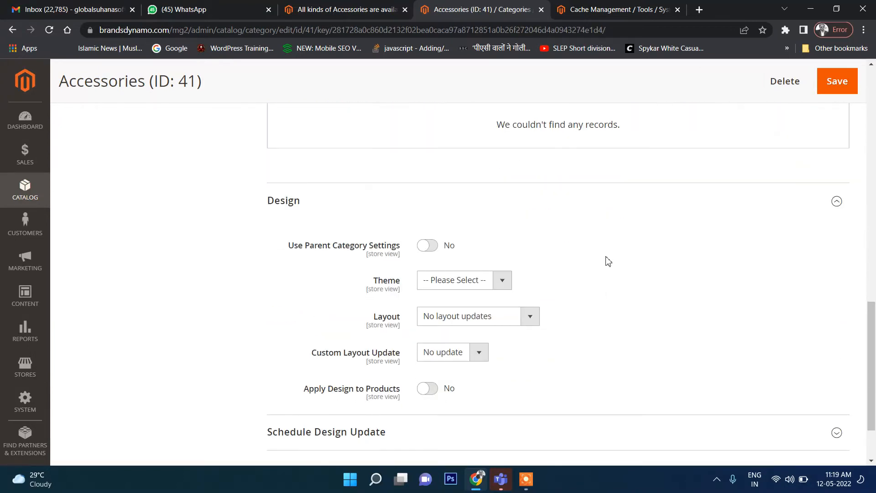
scroll(609, 261, down, 1)
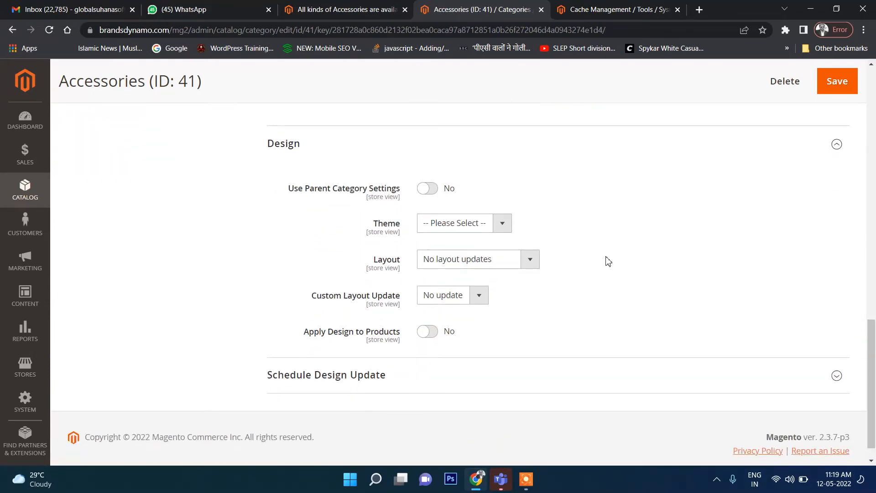
Step: Set the category's theme to Magento Blank and look through the available layout options
click(477, 228)
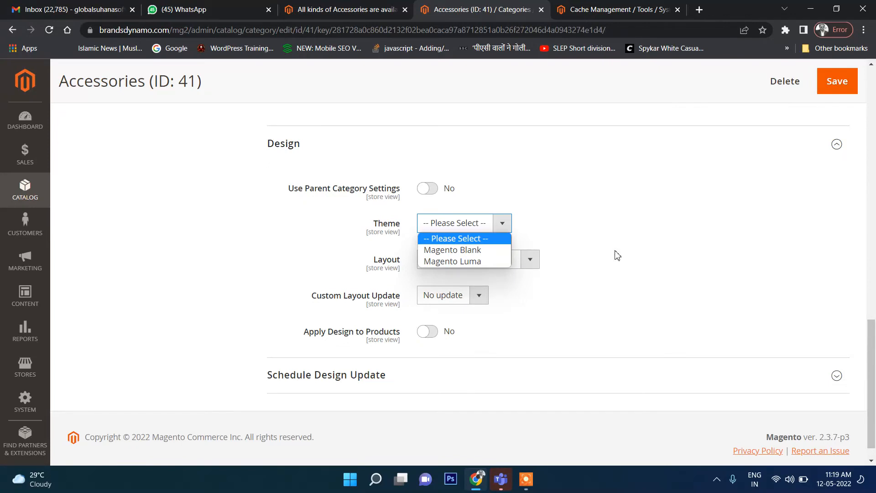
click(483, 250)
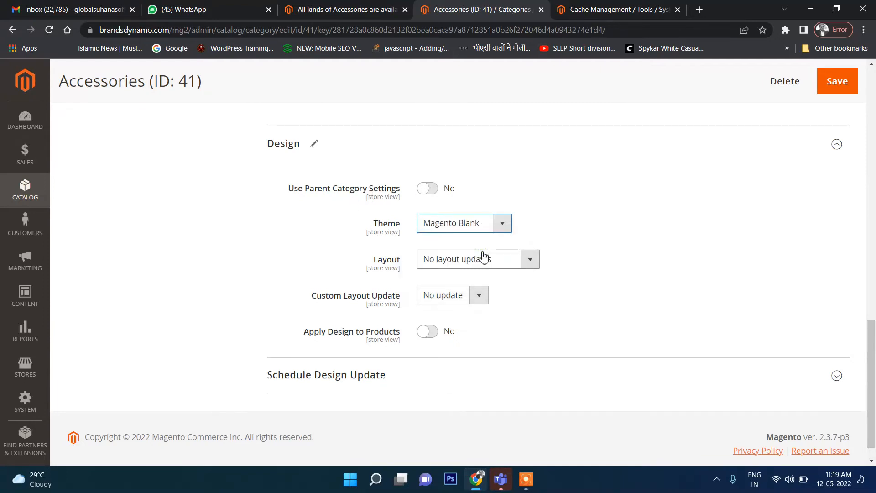
click(460, 227)
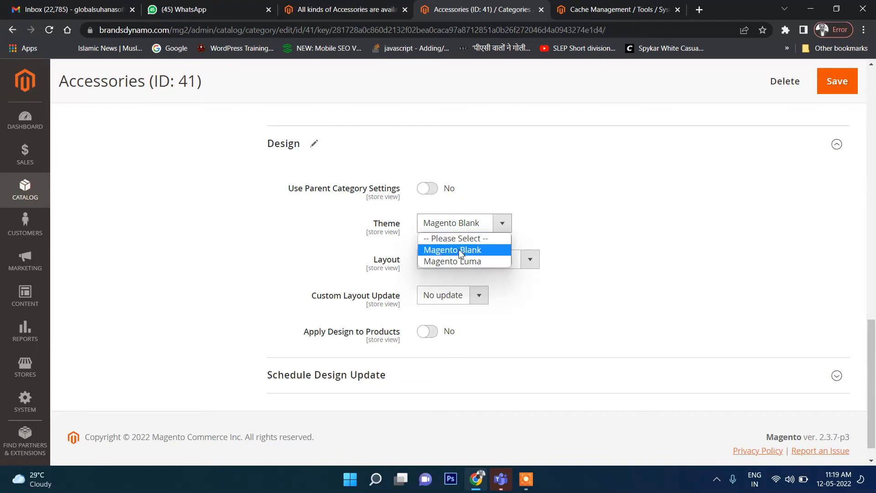
click(463, 250)
click(458, 226)
click(479, 228)
click(480, 260)
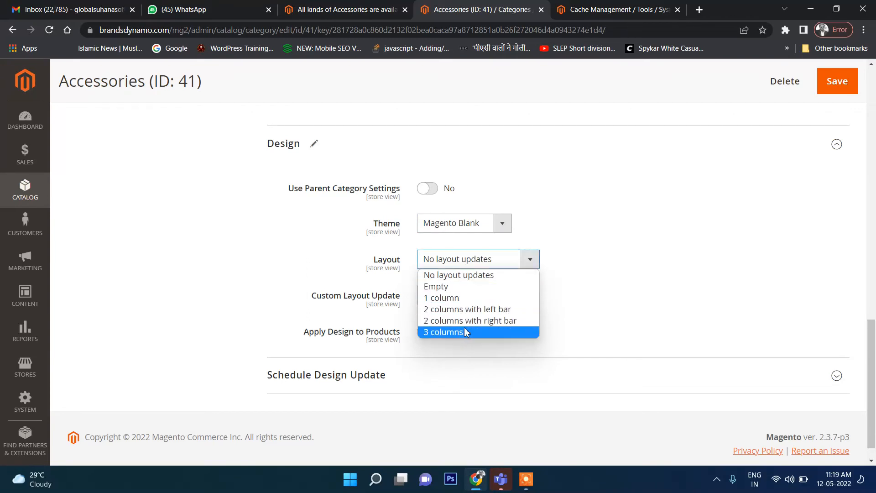
Step: Set the category's theme to Magento Luma and its layout to 2 columns with left bar
click(481, 222)
click(481, 222)
click(473, 262)
click(468, 260)
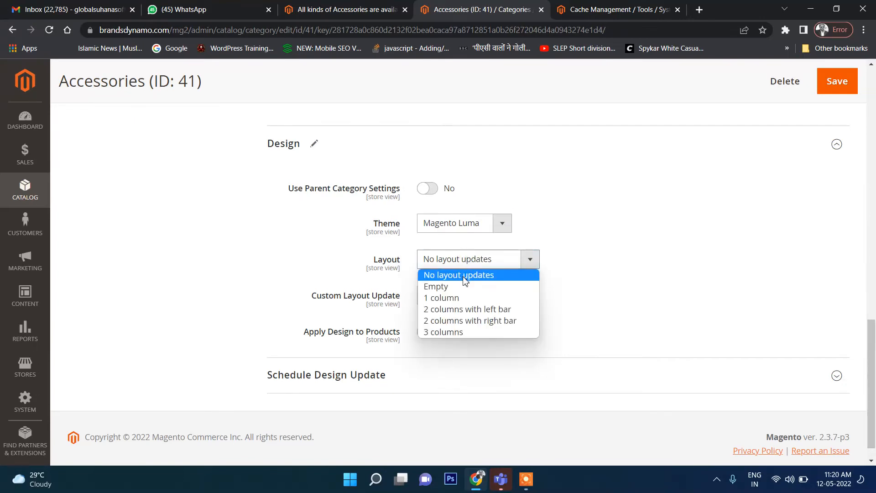
click(482, 315)
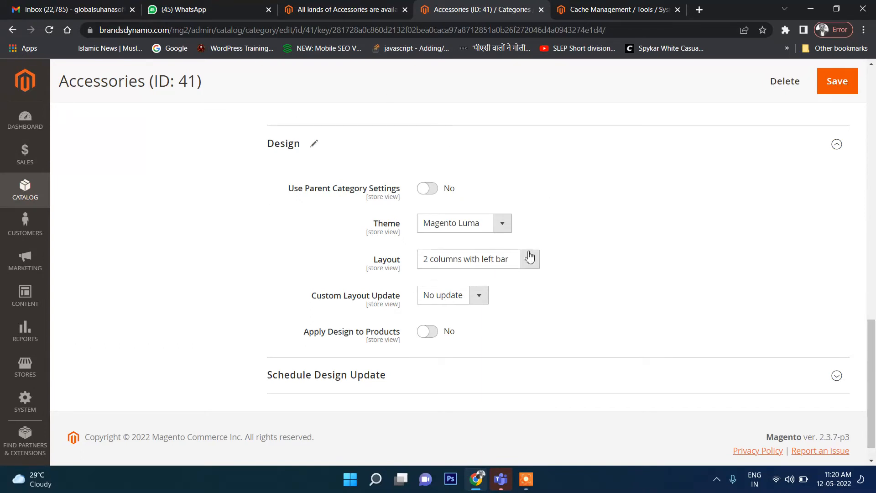
click(448, 301)
click(565, 288)
double_click(565, 289)
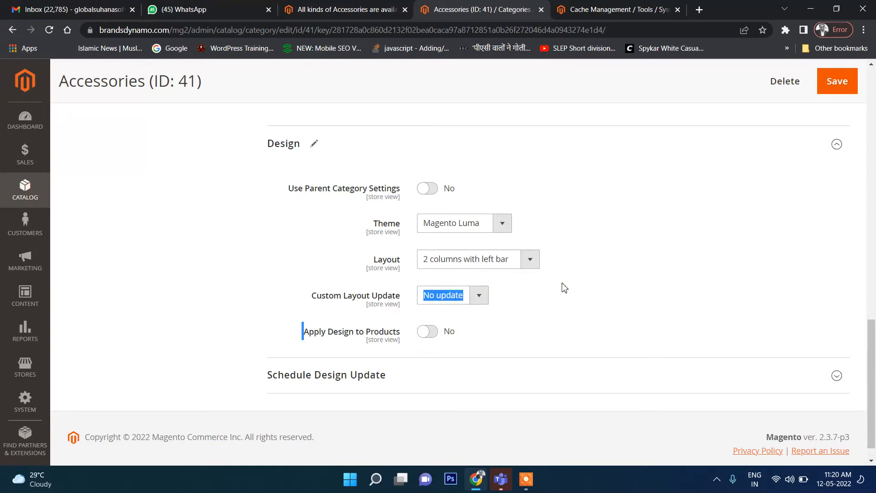
Step: Turn on applying the Accessories category's design to its products
click(619, 289)
scroll(619, 289, down, 1)
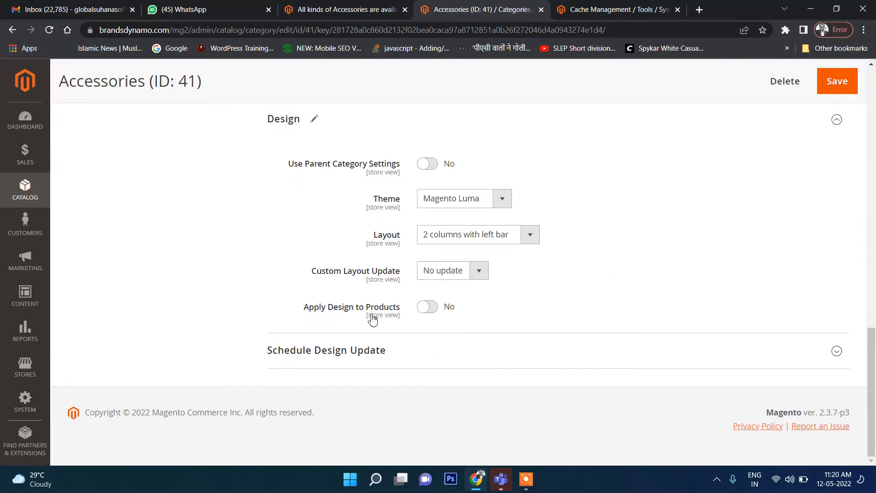
click(429, 307)
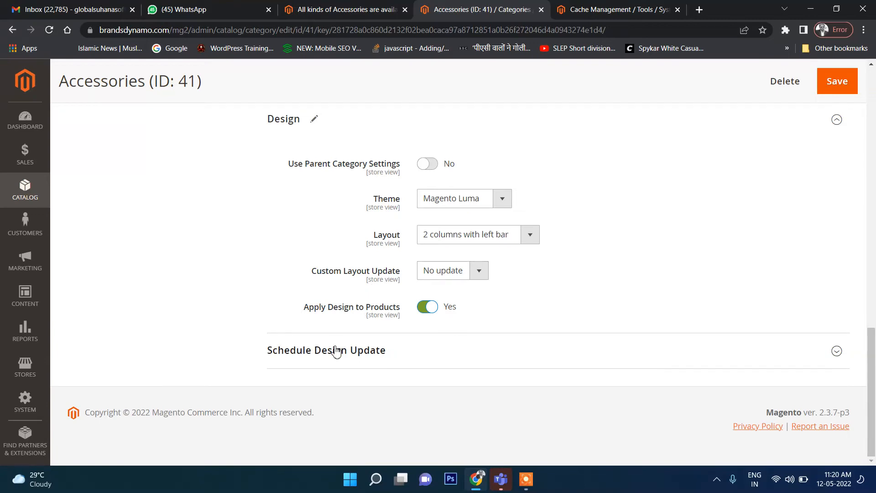
Step: Schedule the Accessories category's design update from 05/12/2022 to 05/21/2022
click(318, 350)
scroll(314, 307, down, 2)
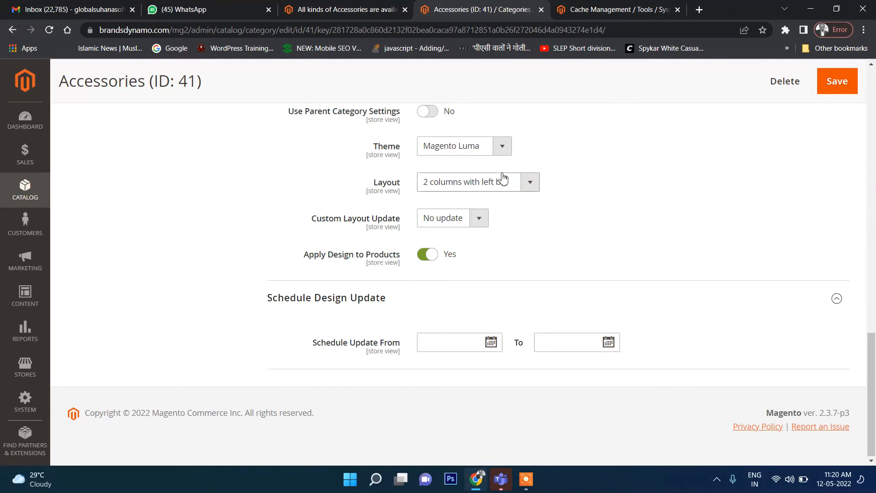
click(491, 342)
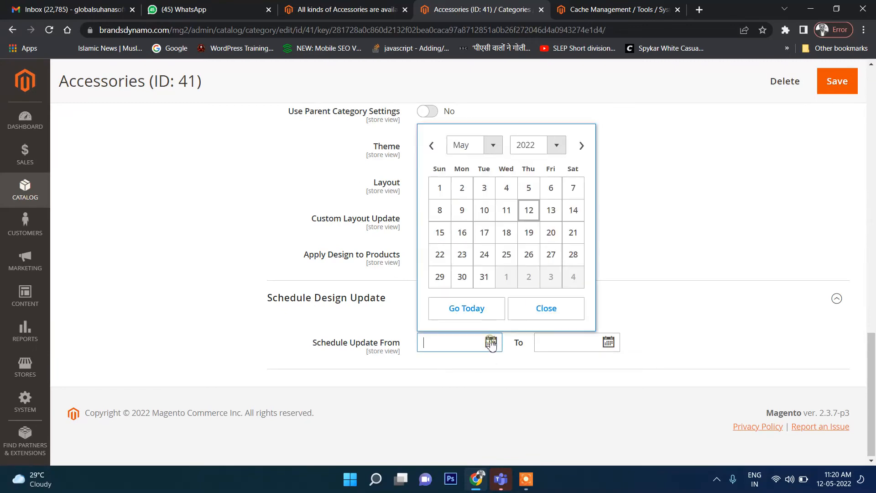
click(527, 211)
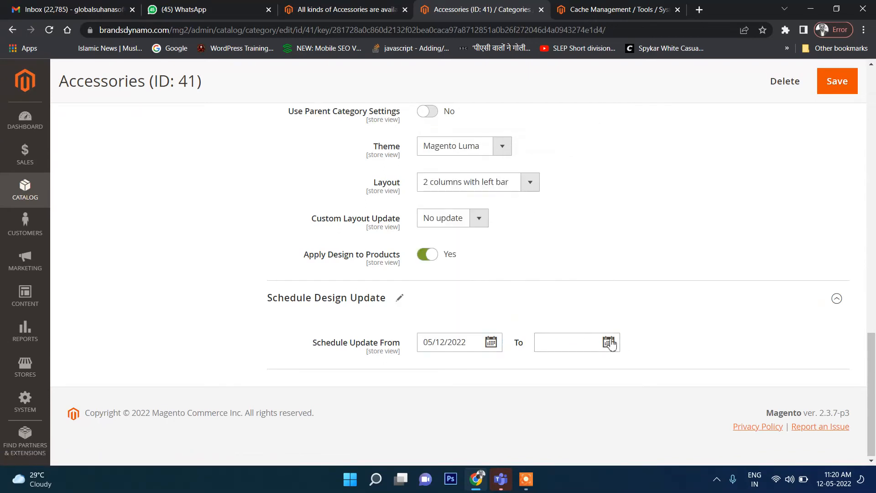
click(610, 343)
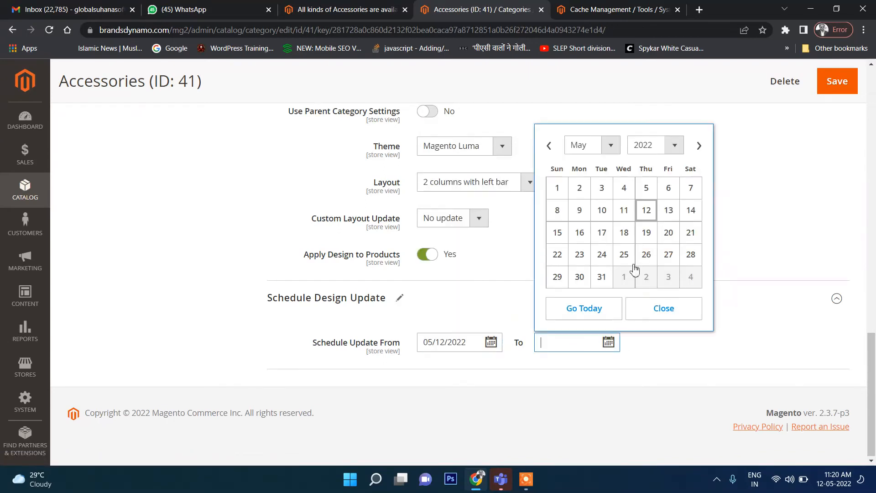
click(687, 234)
scroll(492, 192, up, 1)
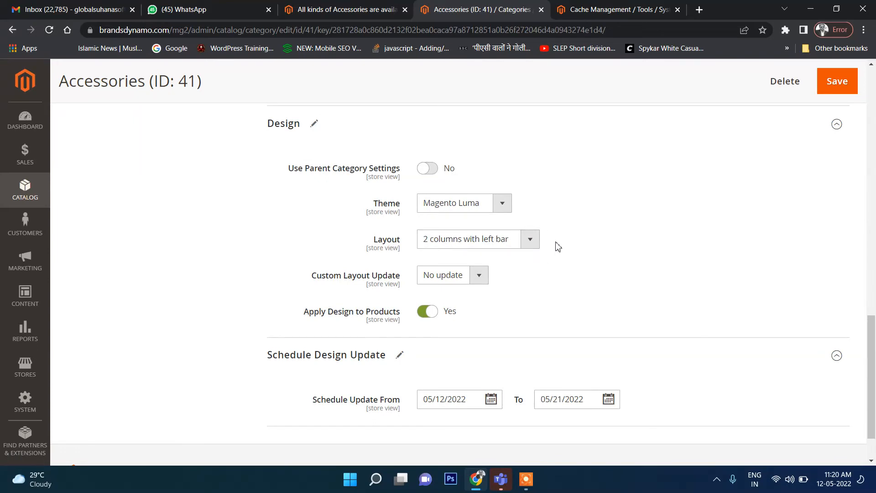
scroll(579, 246, down, 1)
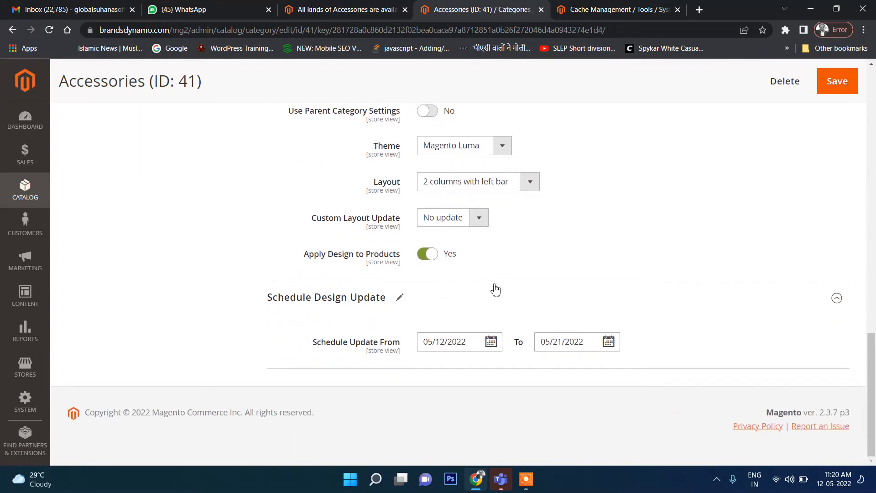
click(491, 342)
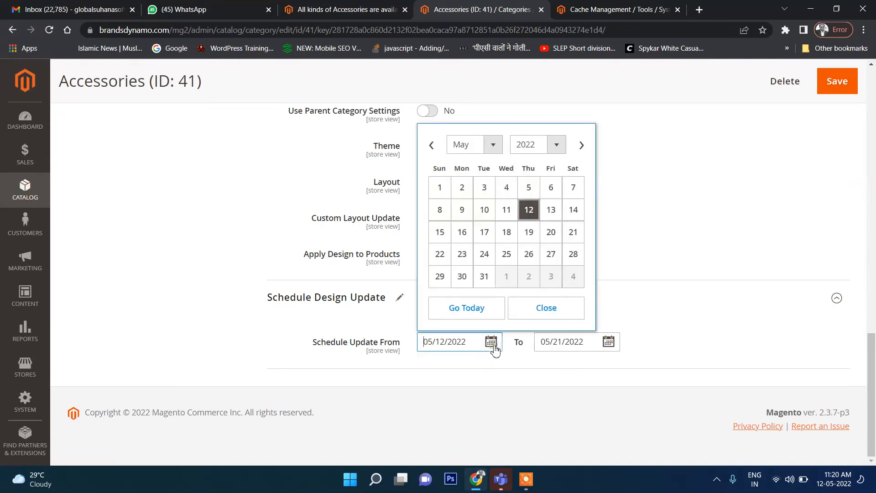
click(534, 307)
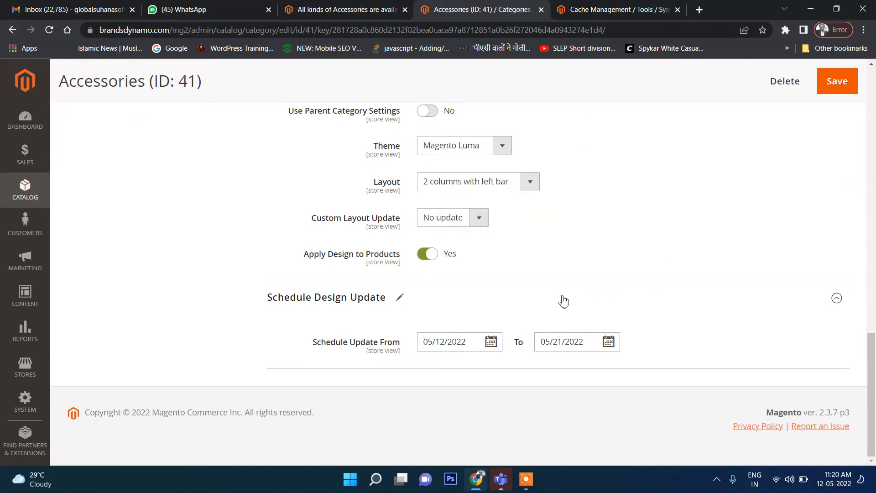
Step: Review the Design and Schedule Design Update settings and save the Accessories category
scroll(456, 306, up, 2)
scroll(527, 304, down, 2)
scroll(572, 259, up, 1)
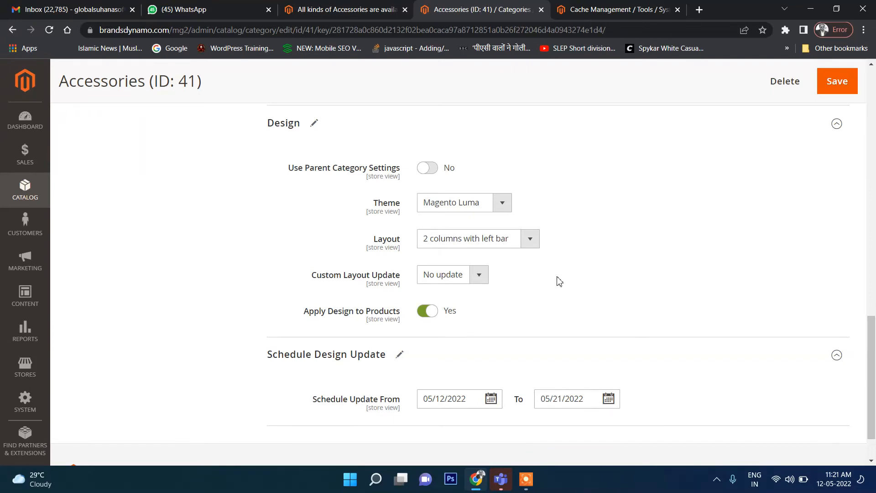
scroll(561, 249, down, 2)
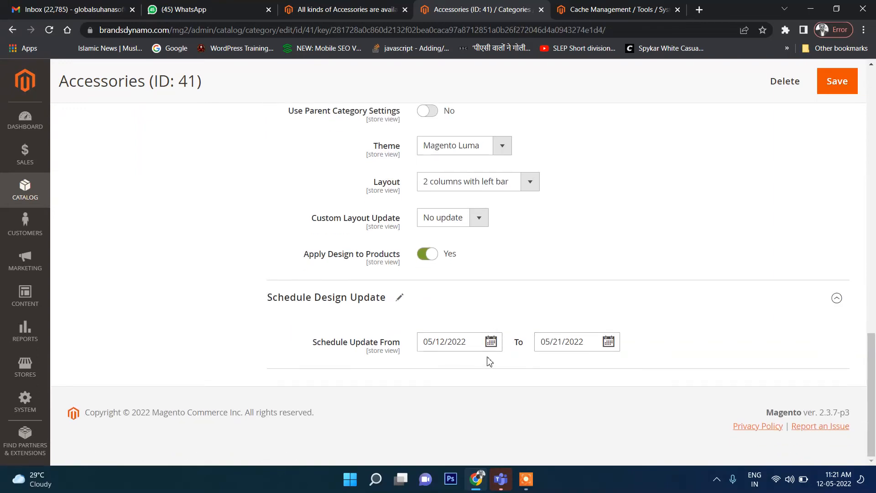
scroll(563, 327, up, 8)
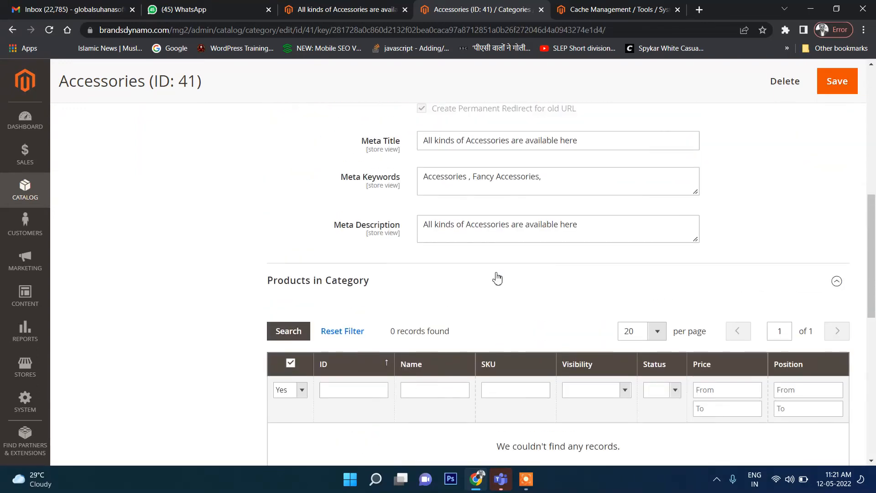
scroll(497, 278, up, 8)
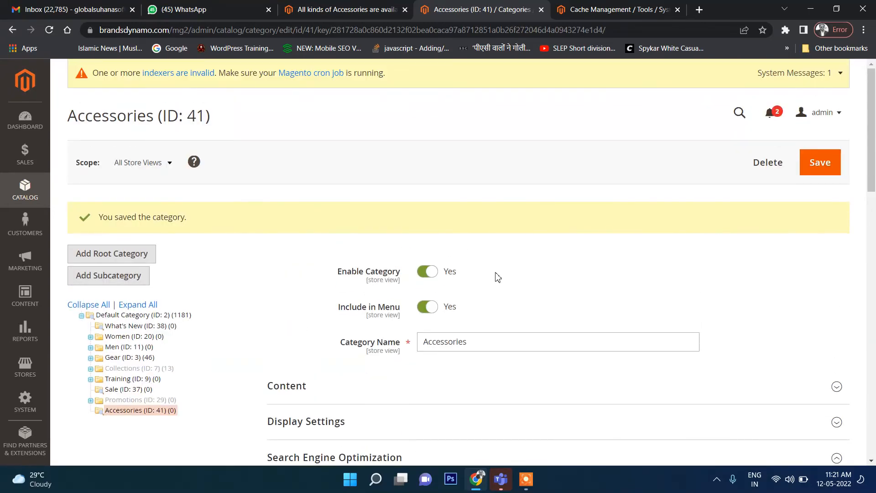
click(822, 164)
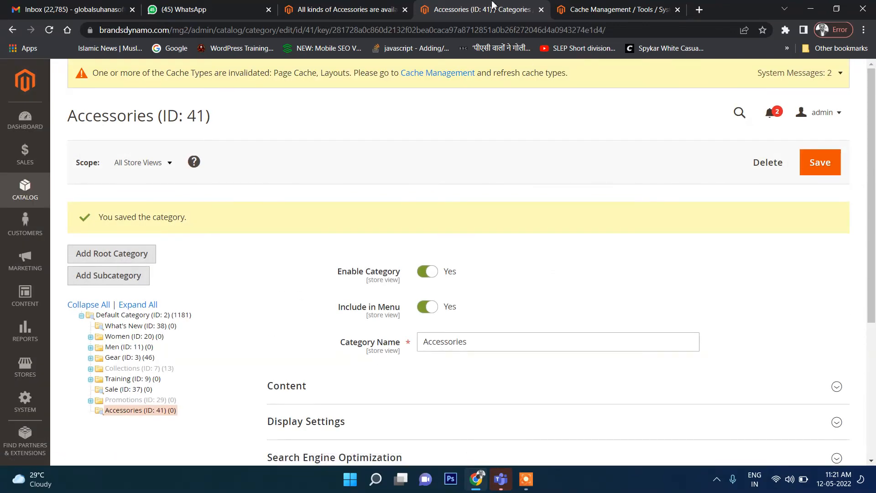
Step: Open the storefront home page and examine where Accessories sits in the navigation and what the Gear and Training categories contain
click(347, 9)
click(130, 111)
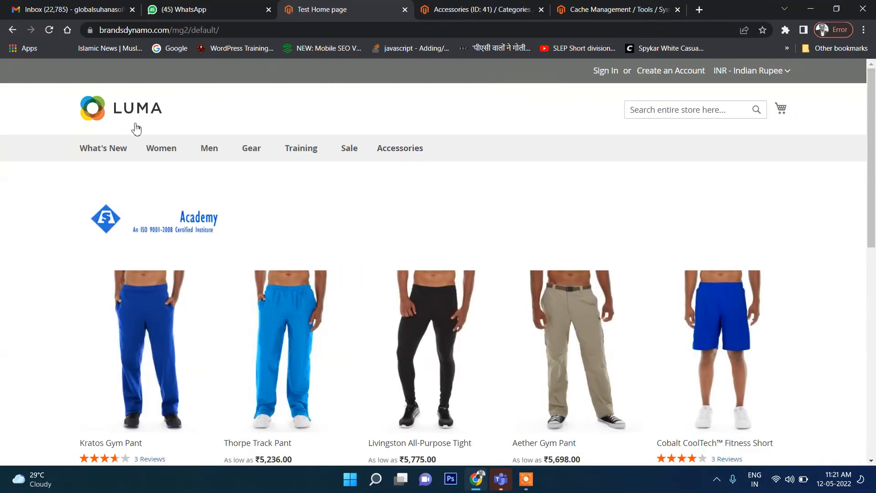
click(480, 9)
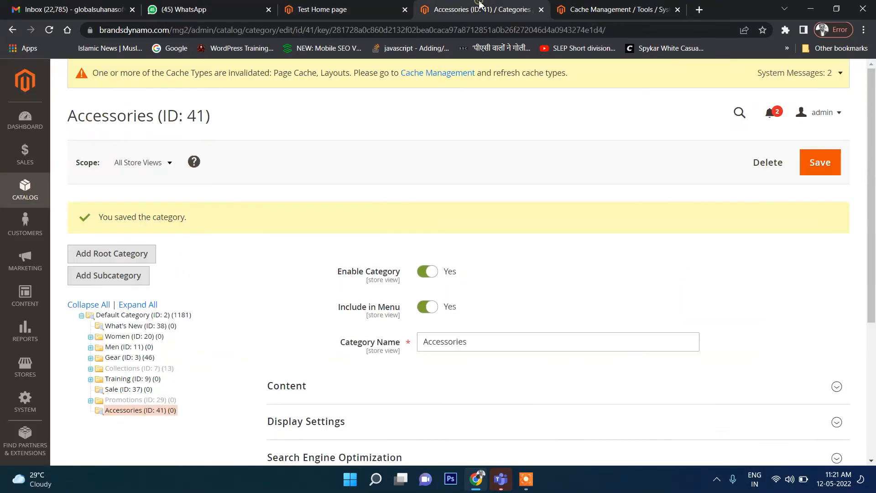
scroll(391, 172, down, 1)
key(ctrl+Page_Up)
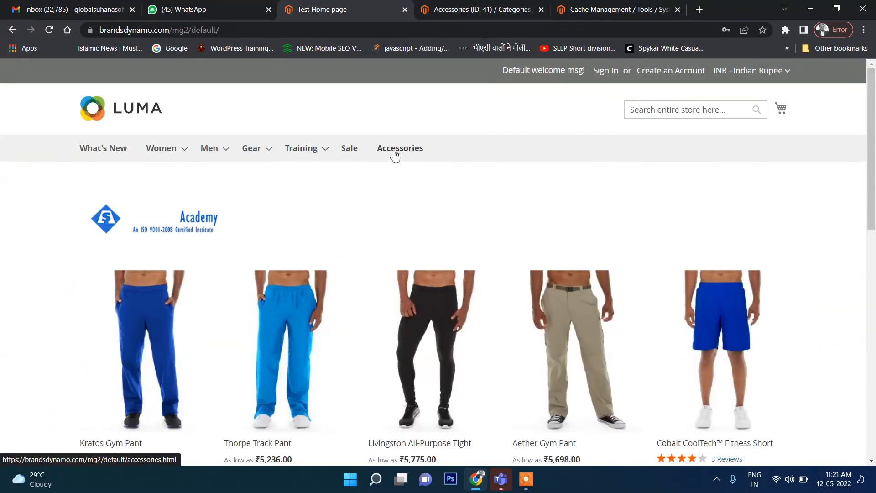
mouse_move(252, 152)
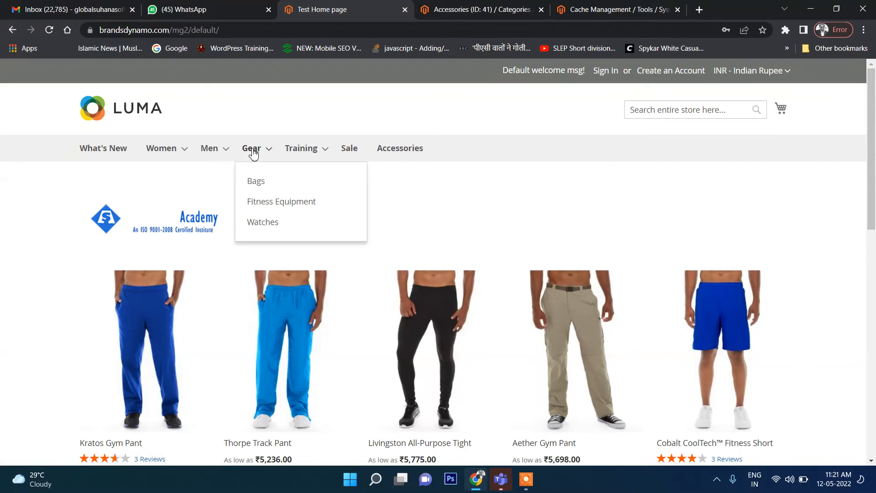
mouse_move(277, 157)
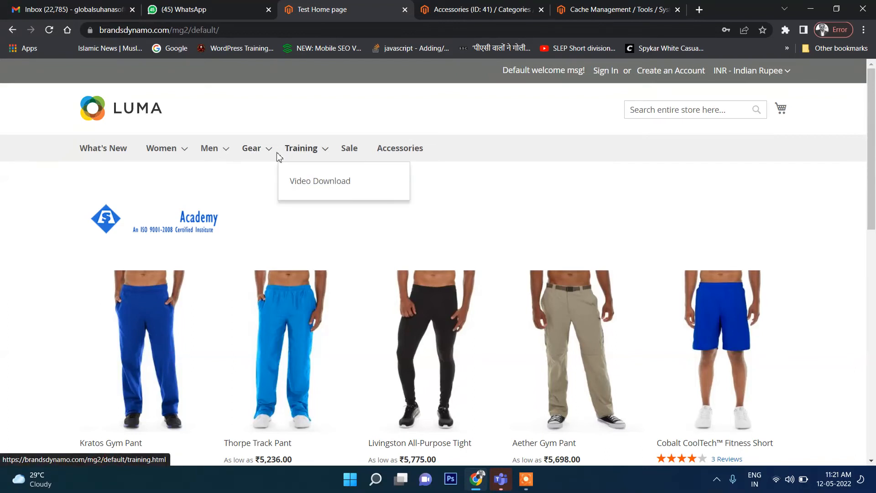
Step: Move the Accessories category under Gear in the admin category tree, accept the move, and save the category
click(473, 5)
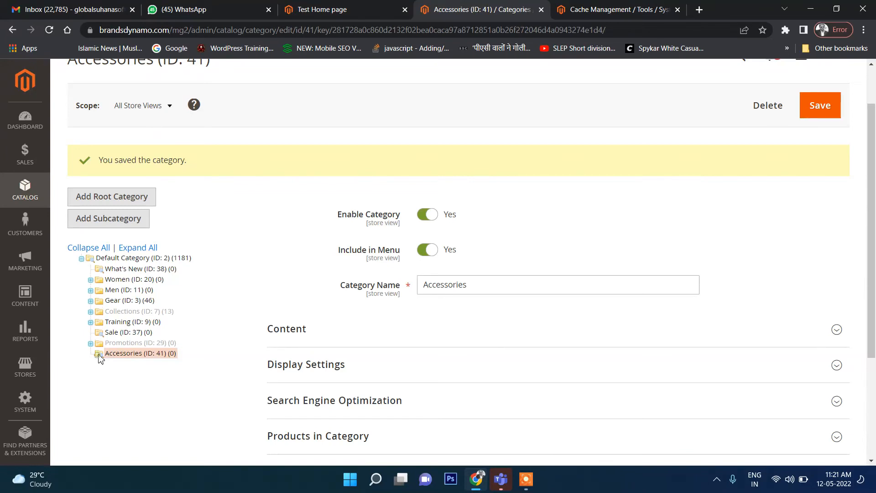
drag(100, 359, 101, 300)
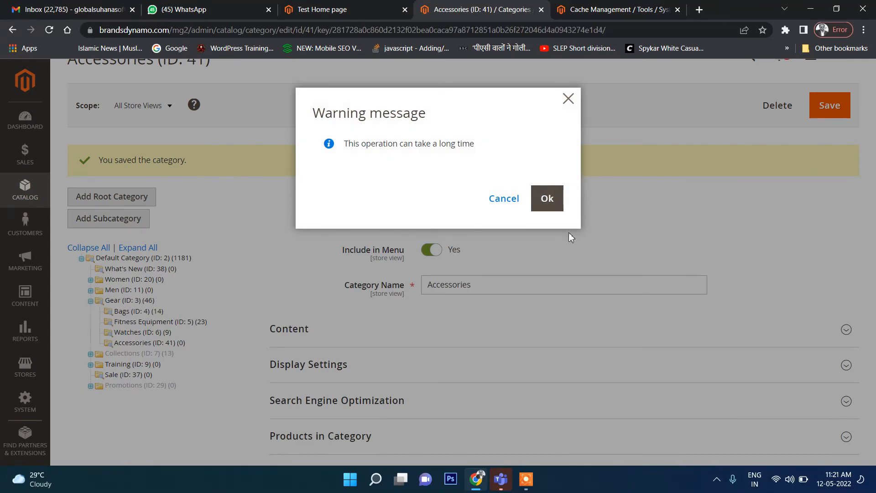
click(547, 199)
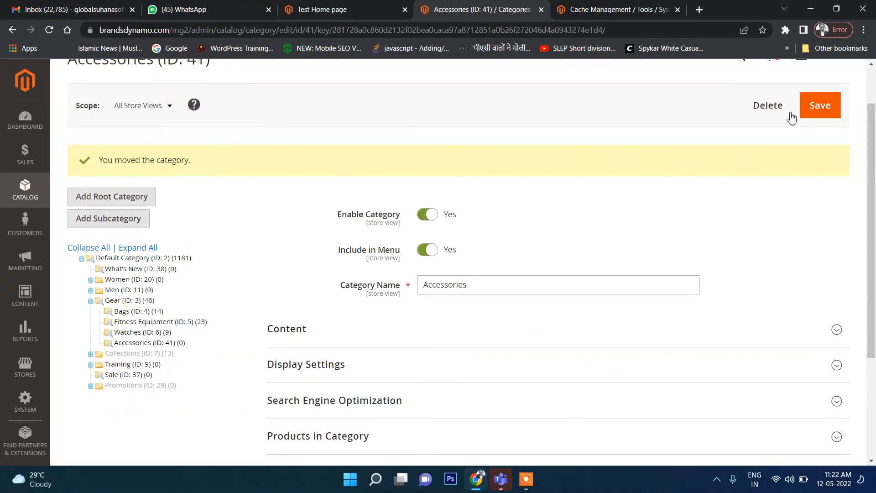
click(817, 106)
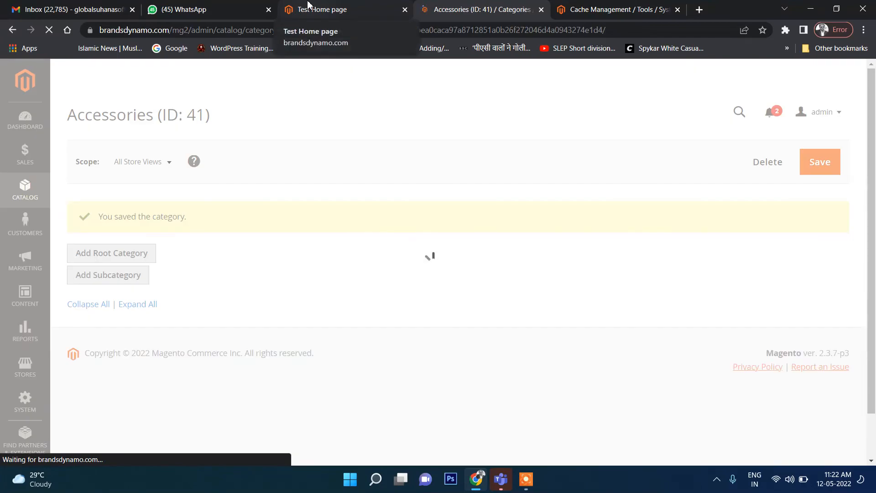
Step: Reload the storefront home page and check the Gear category's subcategories for Accessories
click(307, 4)
click(141, 111)
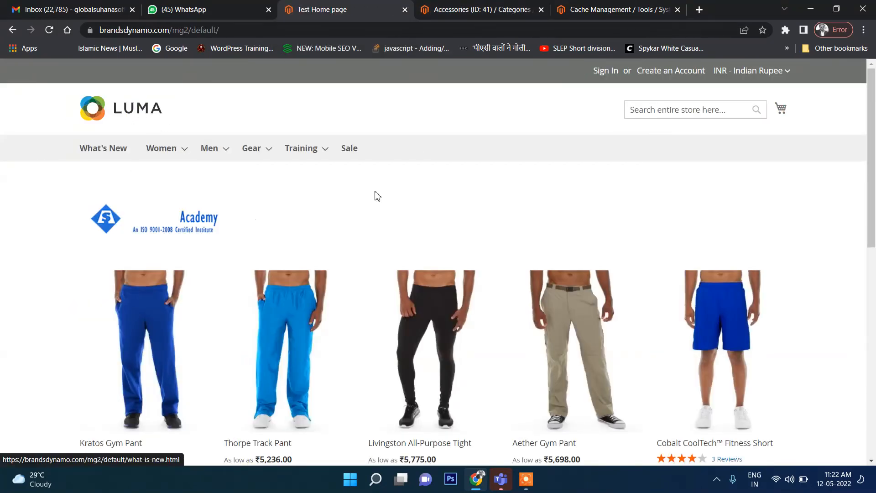
mouse_move(256, 155)
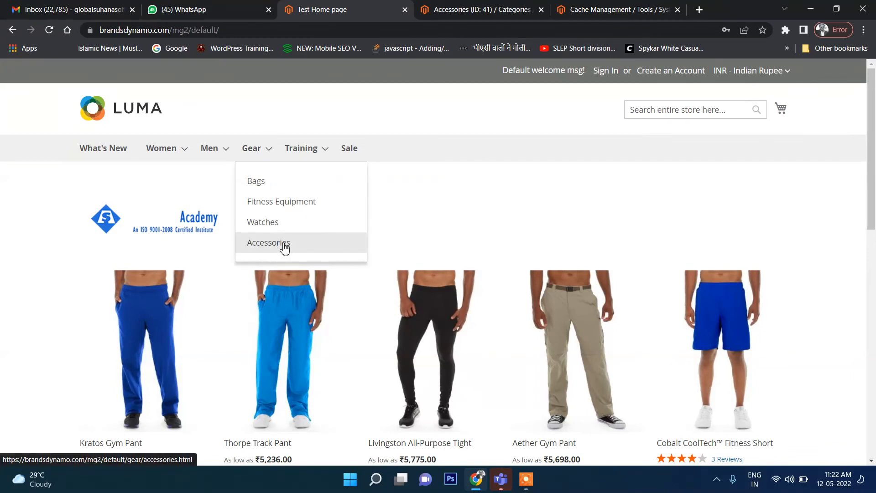
Step: Return to the Accessories category in the admin and review its place in the category tree and its settings sections
click(456, 9)
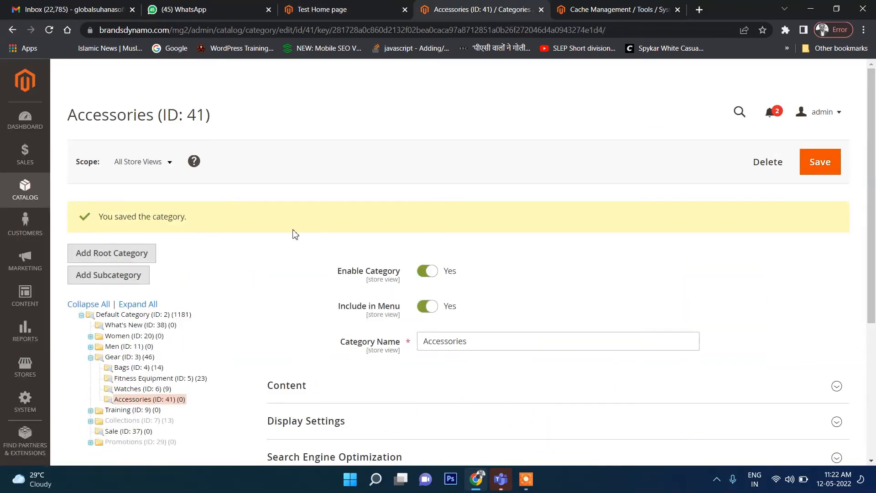
scroll(282, 255, down, 4)
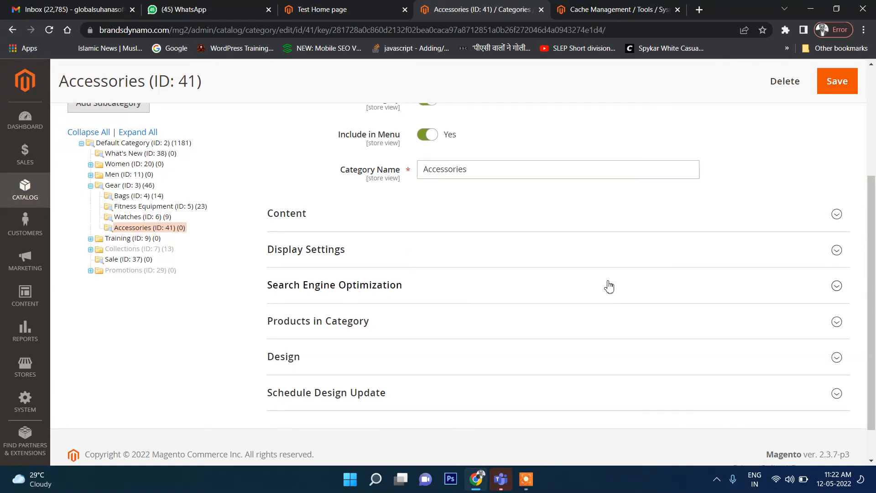
scroll(606, 285, down, 1)
scroll(606, 287, up, 5)
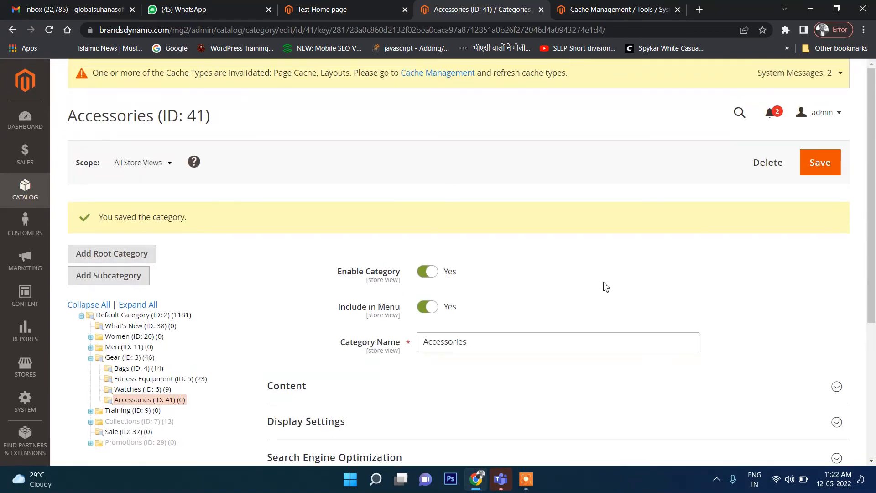
scroll(605, 286, down, 1)
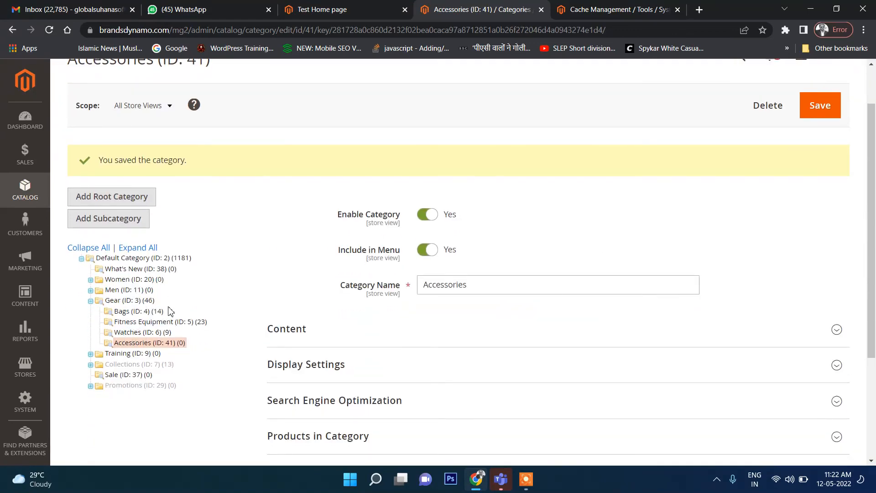
scroll(212, 265, up, 1)
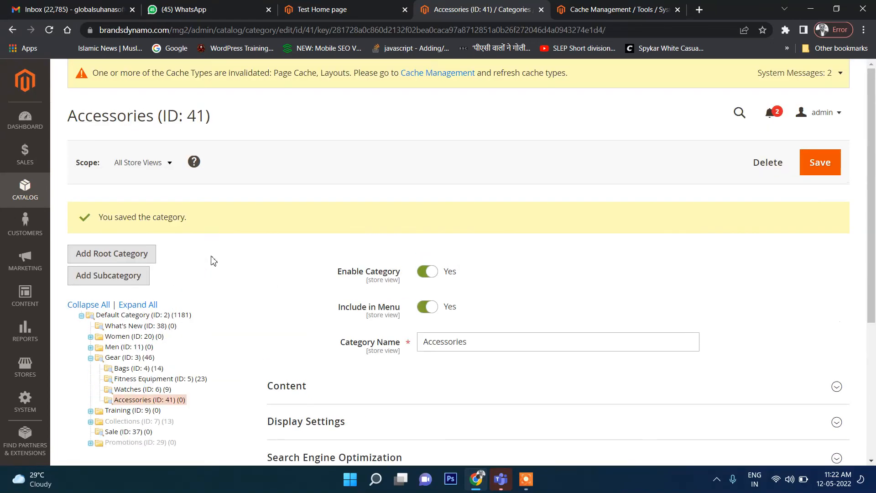
Step: Open the Design section of the Accessories category and check its layout setting
scroll(530, 219, down, 4)
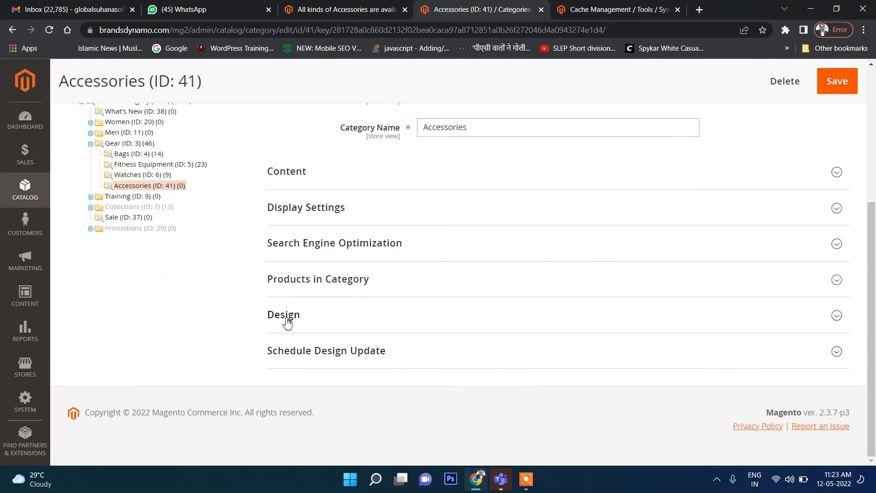
click(288, 317)
scroll(543, 297, down, 3)
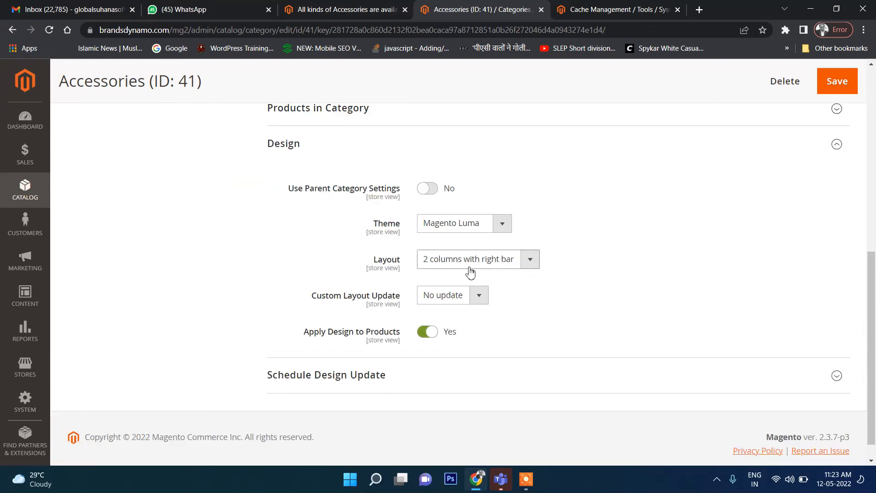
Step: Load the storefront home page, open the Accessories category under Gear, and examine where its sidebar blocks sit on the page
click(328, 7)
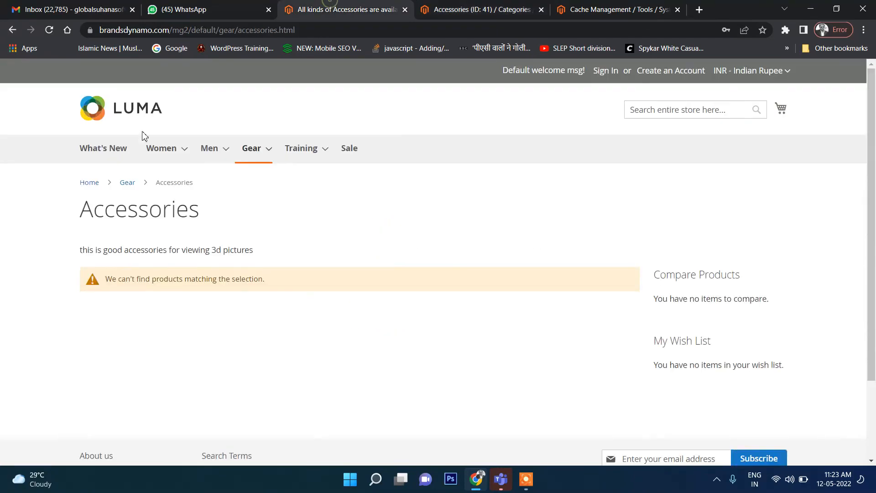
key(F5)
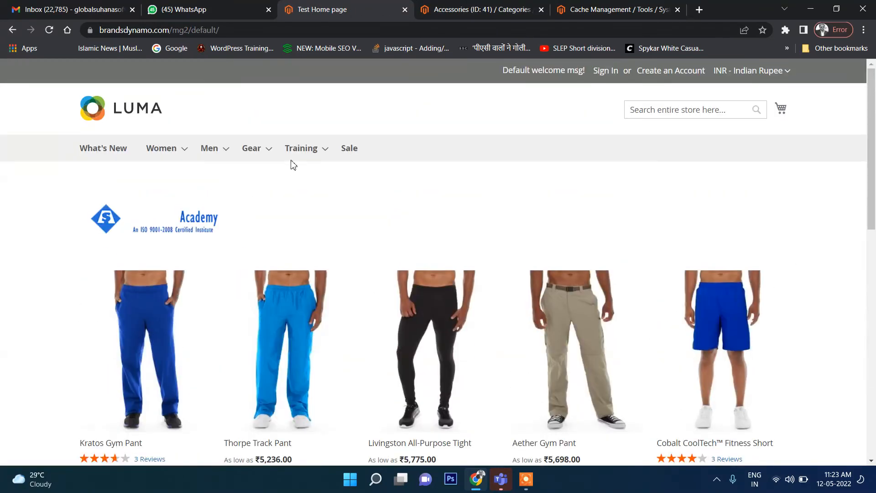
mouse_move(252, 149)
click(263, 243)
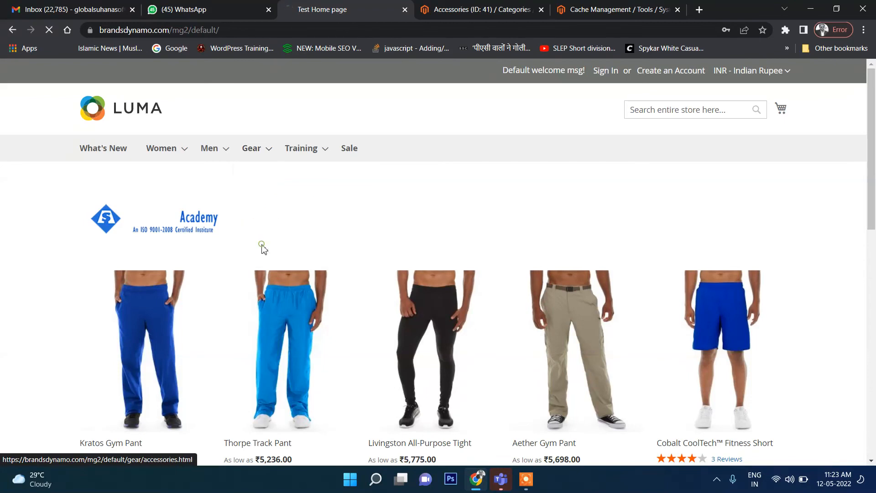
scroll(690, 296, down, 2)
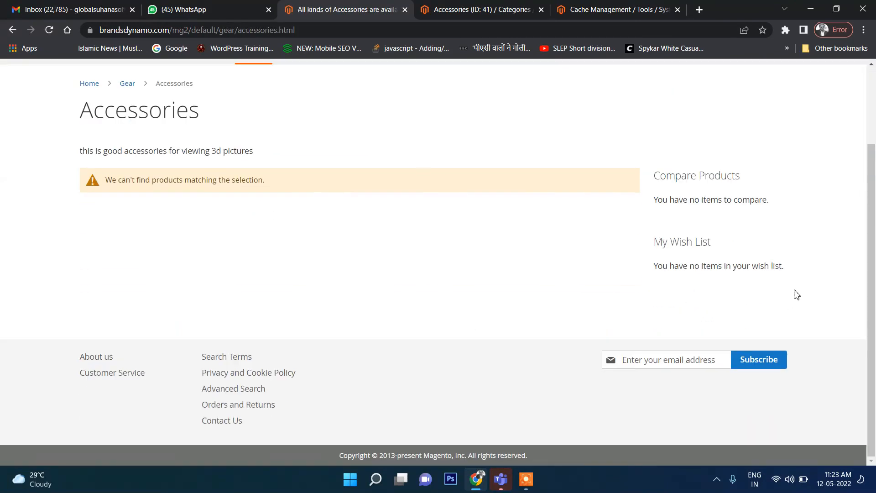
drag(796, 294, 702, 122)
click(328, 260)
drag(36, 142, 854, 286)
click(514, 246)
scroll(551, 247, up, 2)
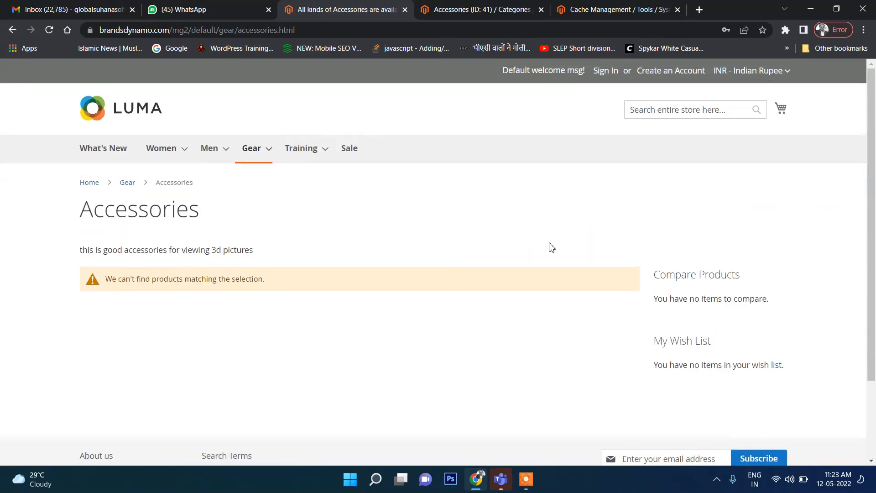
Step: View the Watches category page under Gear to compare its layout, and return to the Accessories category page
mouse_move(253, 148)
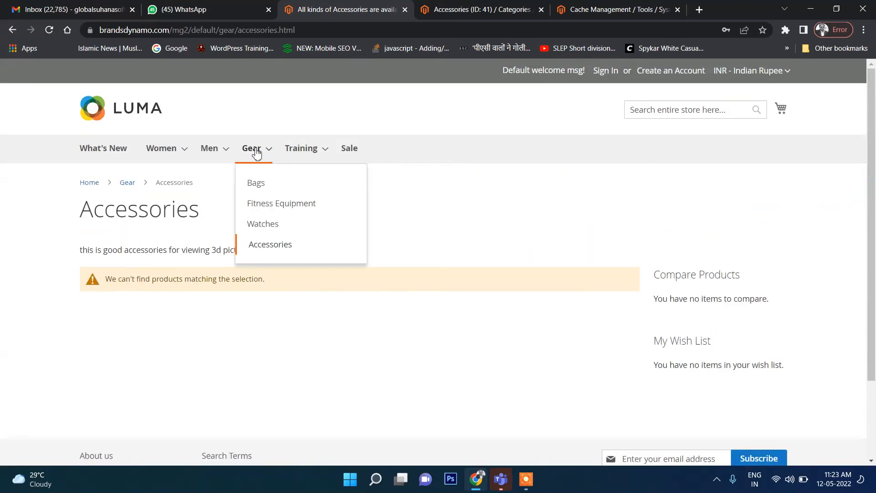
click(266, 231)
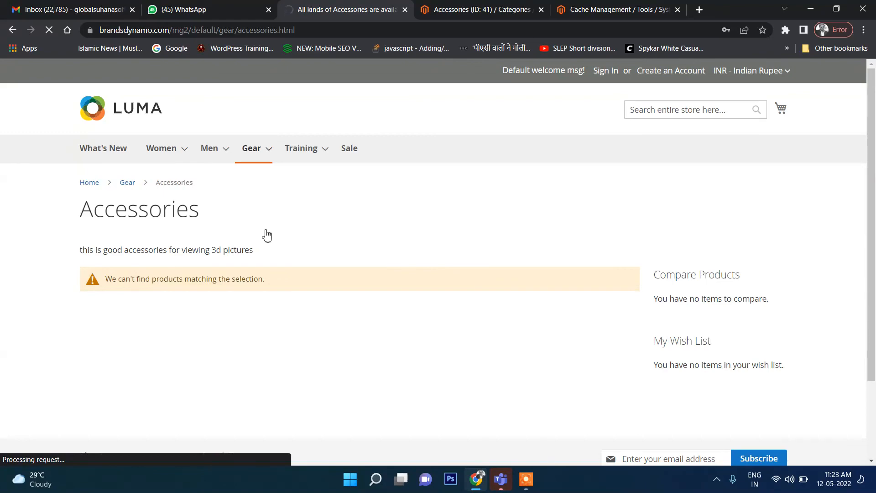
scroll(431, 260, down, 3)
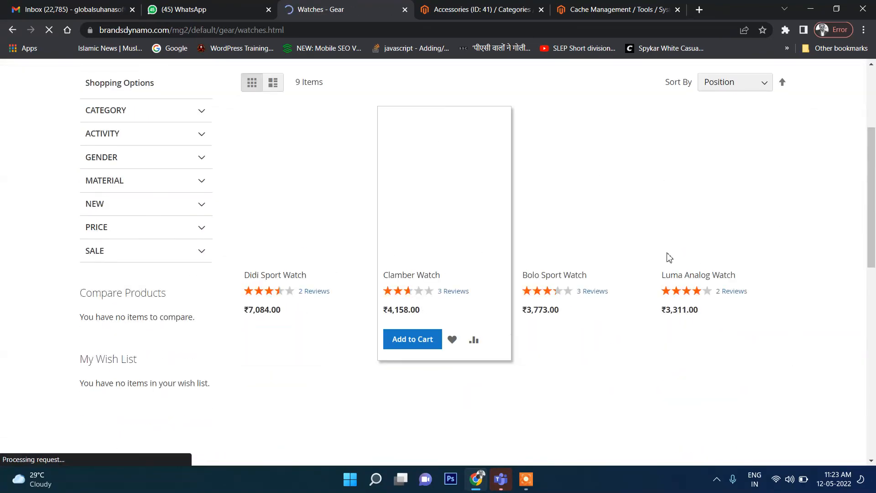
scroll(590, 228, up, 3)
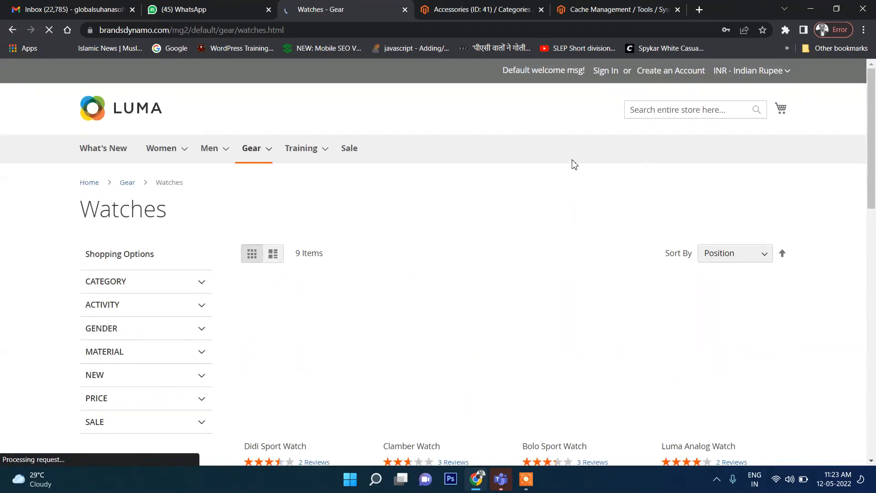
mouse_move(248, 148)
click(263, 245)
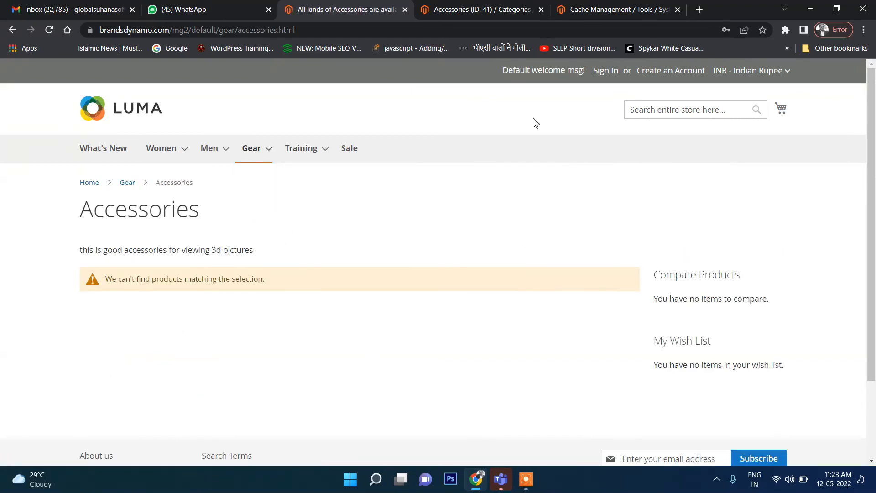
Step: In the admin, set the Accessories category's design layout to 1 column and save the category
click(474, 8)
scroll(588, 307, down, 1)
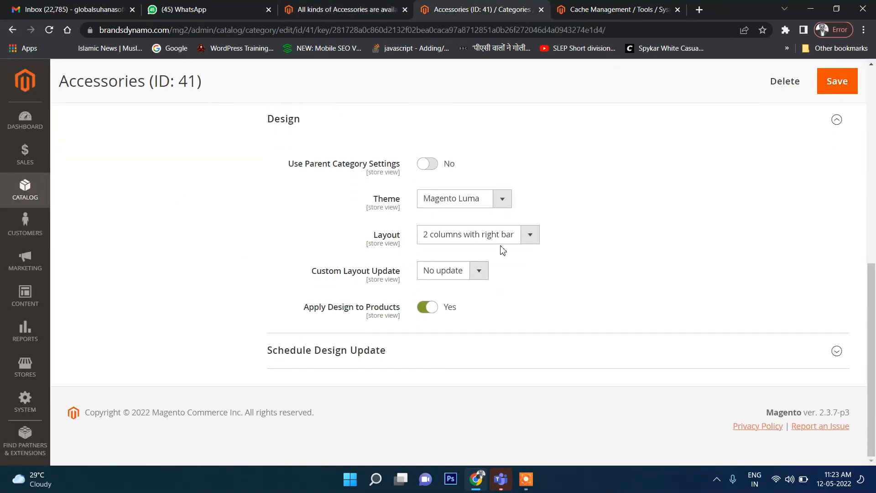
click(471, 237)
click(449, 271)
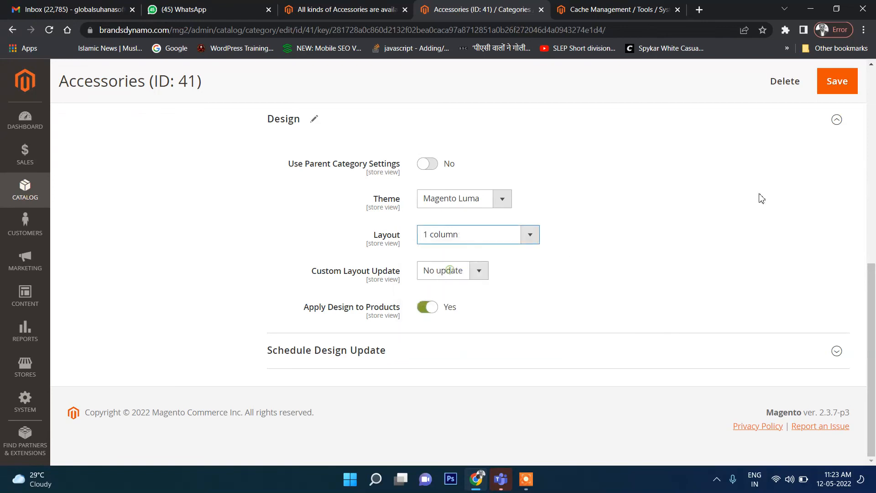
click(828, 82)
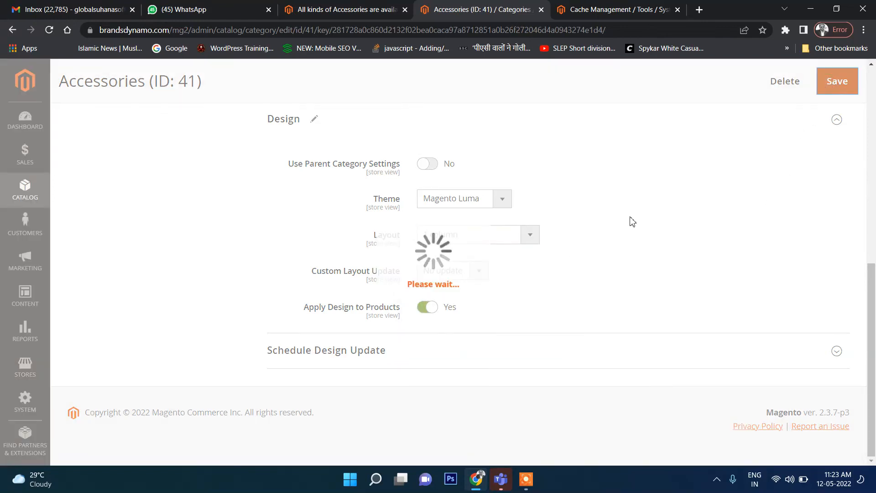
Step: Reopen the Accessories category under Gear on the storefront and inspect the whole page for the layout change
click(348, 8)
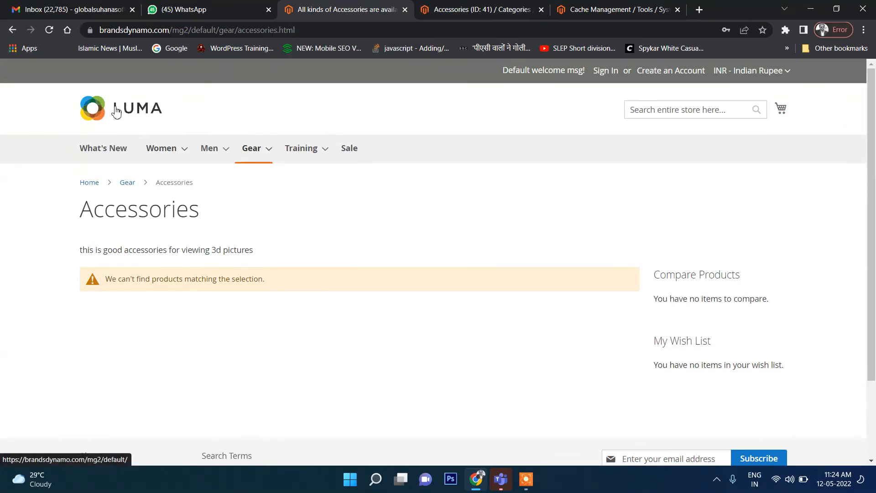
mouse_move(251, 148)
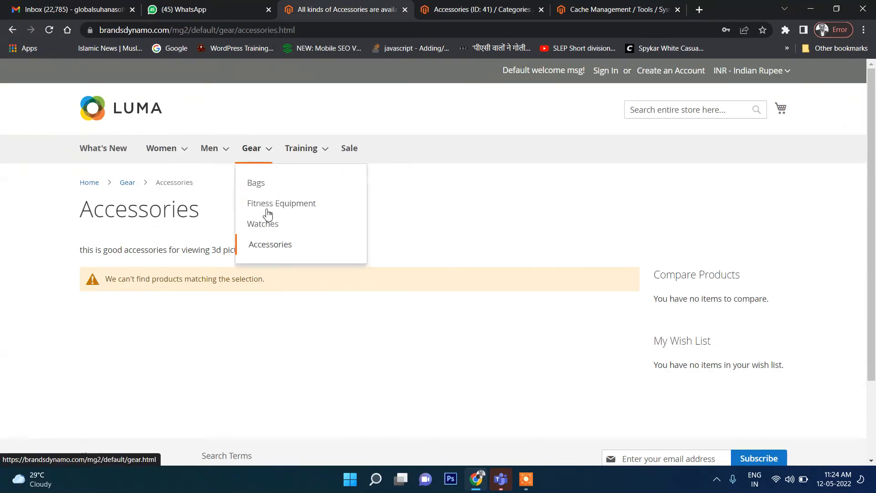
click(272, 246)
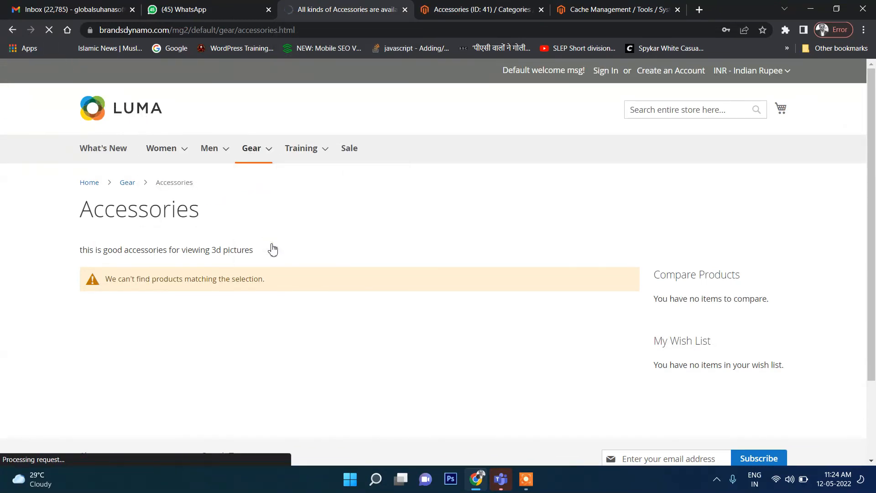
scroll(485, 241, down, 3)
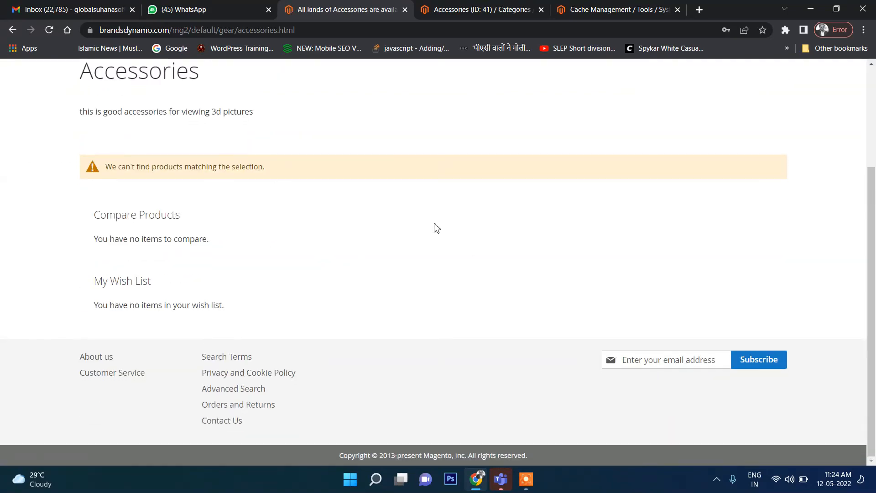
scroll(437, 228, up, 3)
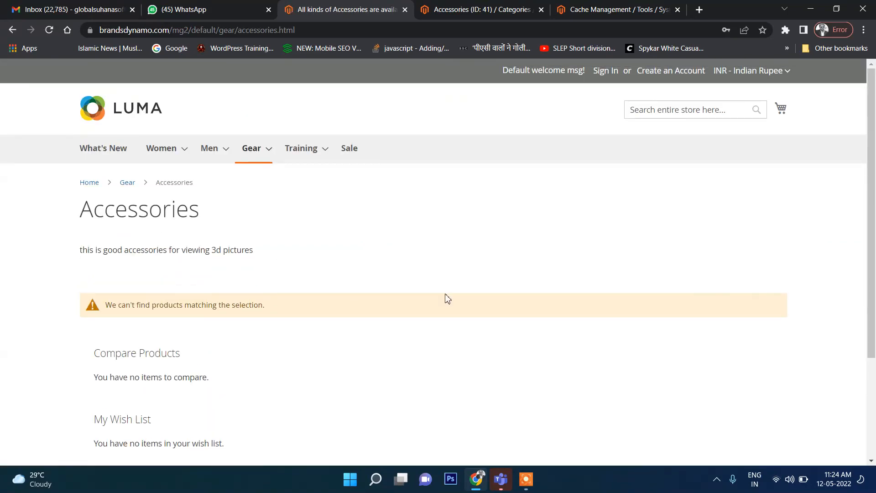
scroll(449, 294, down, 3)
scroll(452, 274, up, 3)
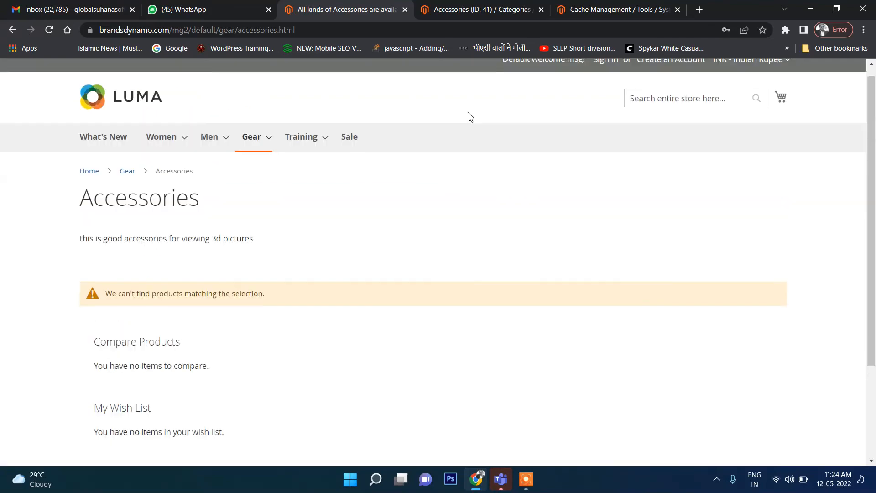
Step: Return to the Accessories category in the admin and review its general settings, configuration sections, and the available Catalog pages
click(476, 9)
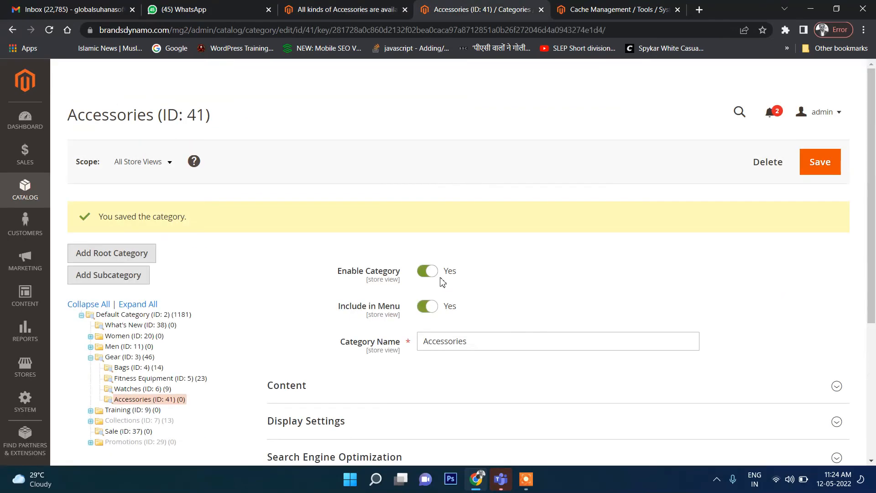
scroll(506, 256, down, 3)
scroll(486, 314, down, 2)
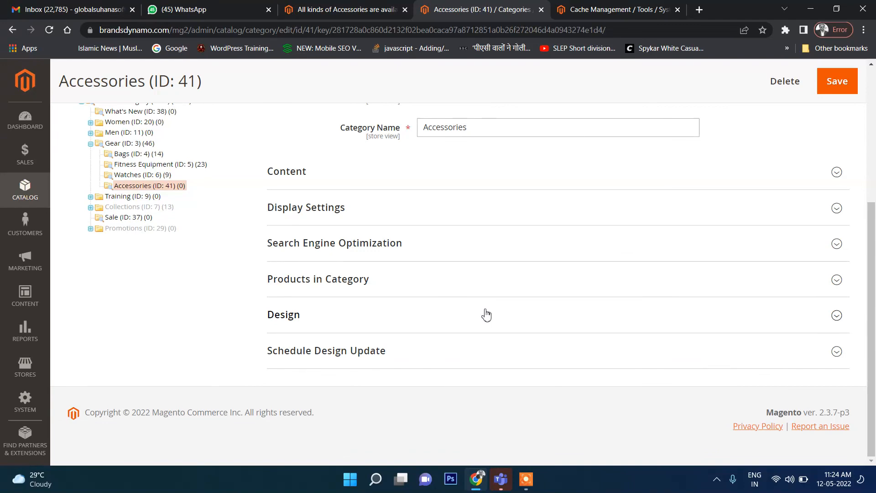
scroll(487, 314, up, 4)
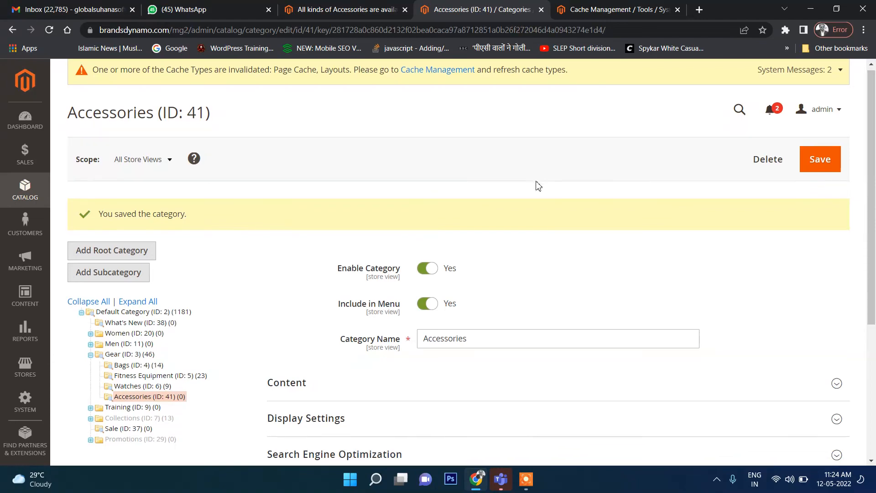
scroll(536, 185, down, 5)
scroll(534, 227, up, 5)
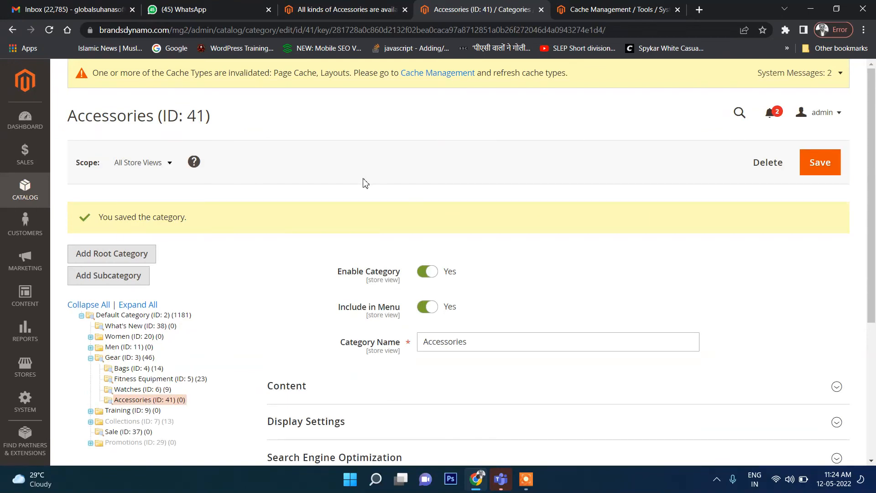
scroll(365, 183, down, 5)
scroll(332, 212, up, 5)
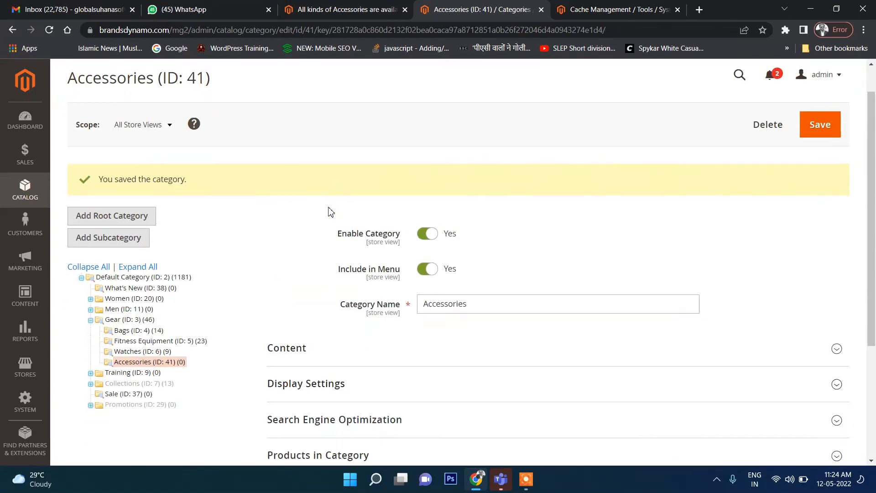
scroll(331, 212, down, 5)
scroll(331, 212, up, 5)
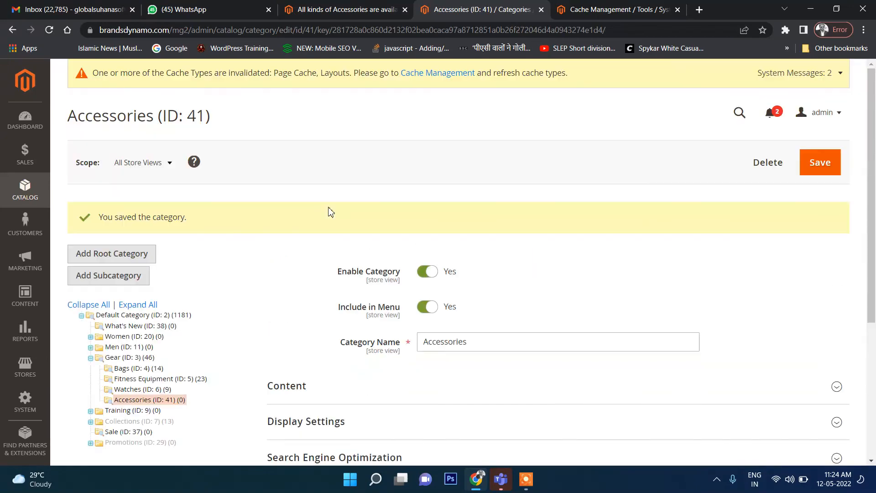
click(24, 188)
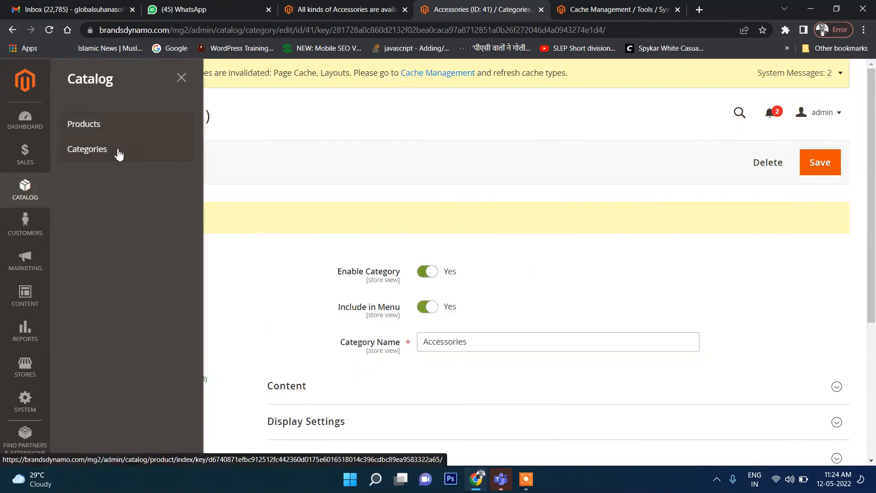
click(353, 128)
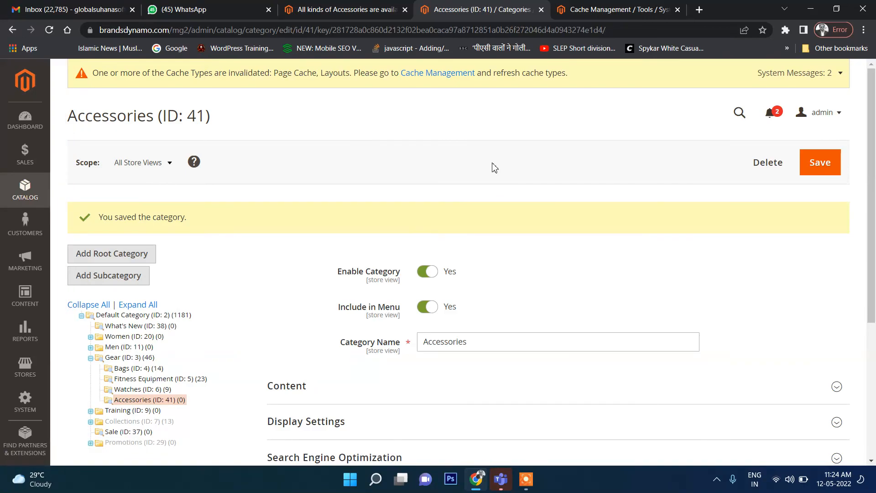